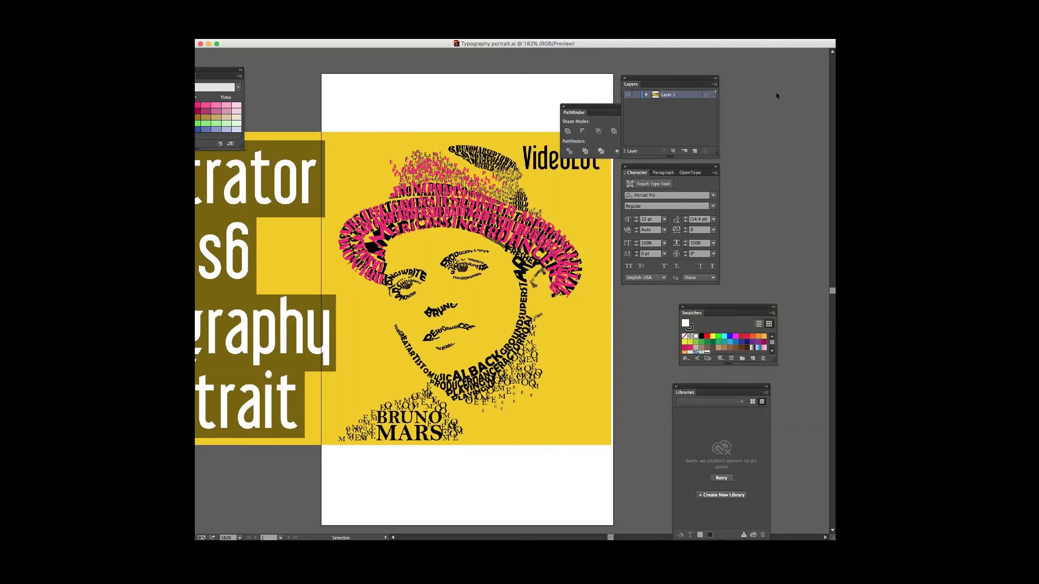
Step: Move the Pathfinder panel beside the Layers panel so it no longer covers the artwork
drag(573, 108, 736, 80)
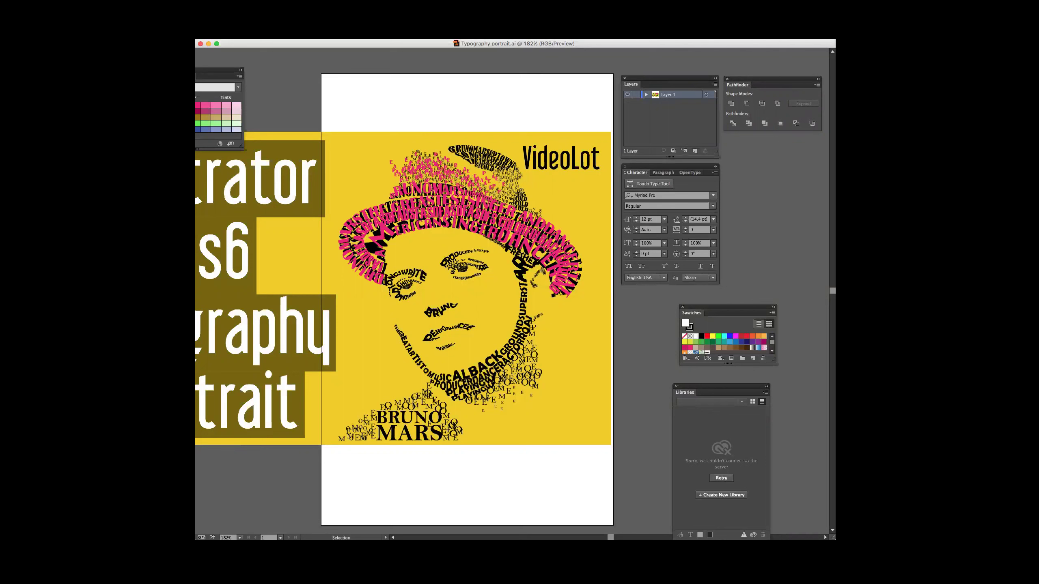
key(super+a)
drag(351, 168, 345, 168)
key(super+z)
key(v)
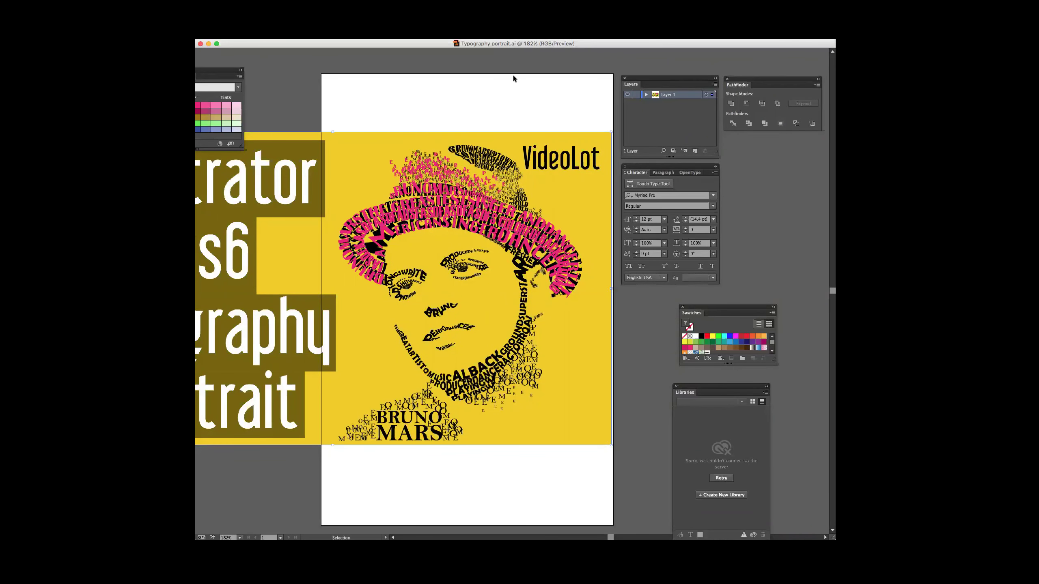
Step: Select all the pink lettering on the hat and cut it out of the artwork layer
drag(561, 102, 344, 298)
click(411, 87)
click(593, 144)
drag(537, 109, 305, 362)
shift+click(340, 357)
key(super+x)
click(469, 211)
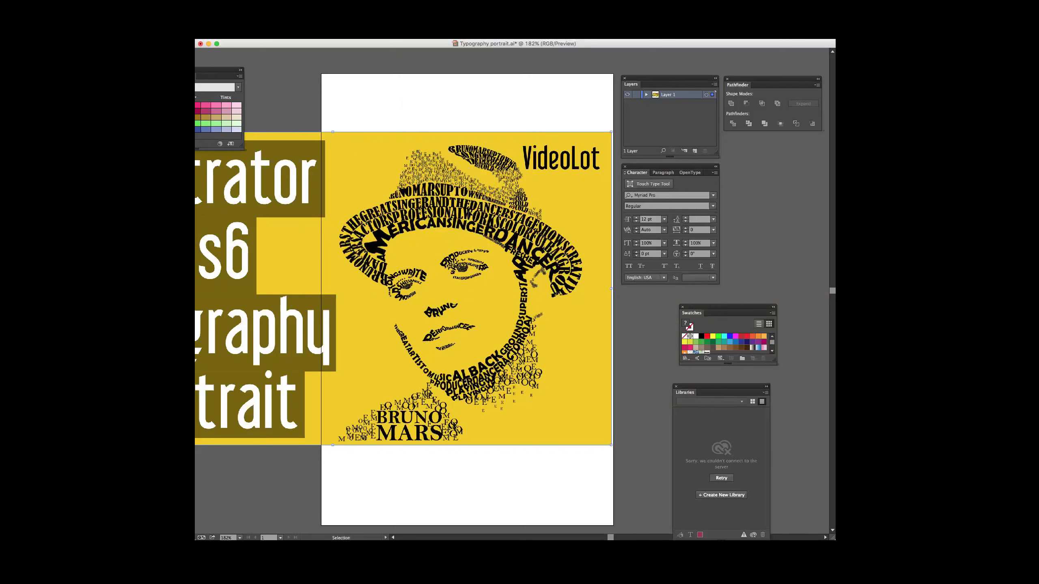
Step: Rename the artwork layer as Example and lock it
double_click(670, 95)
text(Example)
key(Return)
click(636, 95)
Step: Create a new layer above the Example layer and name it Text
click(695, 151)
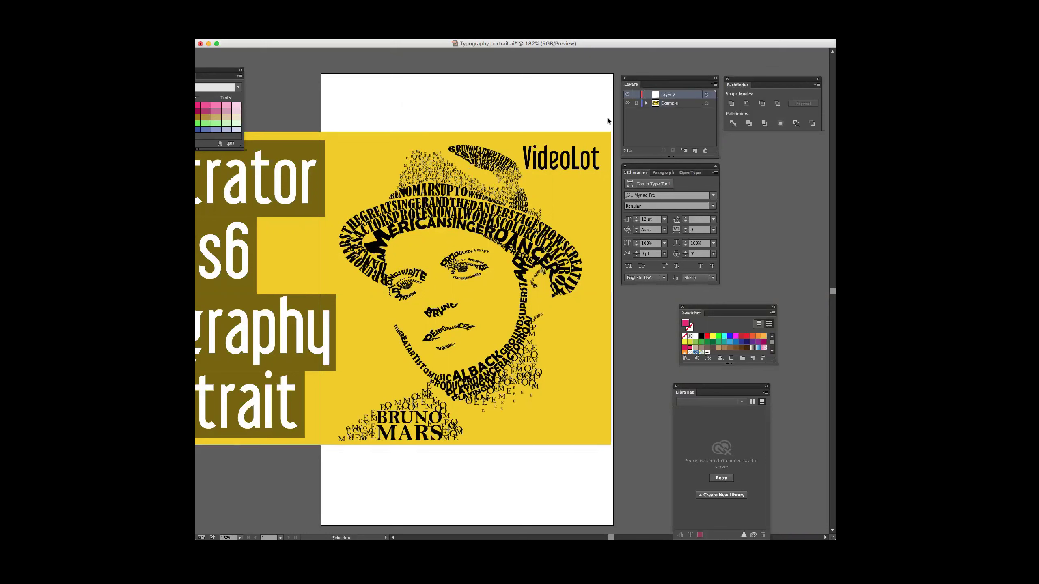
double_click(676, 96)
text(Text)
key(Return)
Step: Paste the cut pink lettering into the Text layer and position it over the hat in the portrait
key(super+v)
drag(493, 241, 441, 180)
click(445, 85)
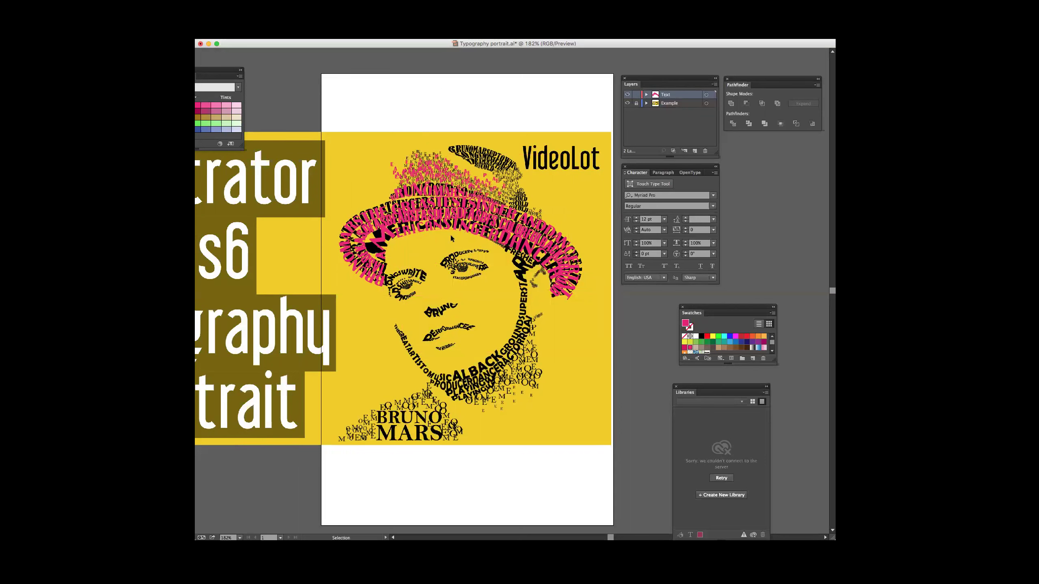
Step: Unlock the Example layer, lower the opacity of its portrait artwork and lock the layer again
click(671, 103)
click(636, 103)
click(471, 137)
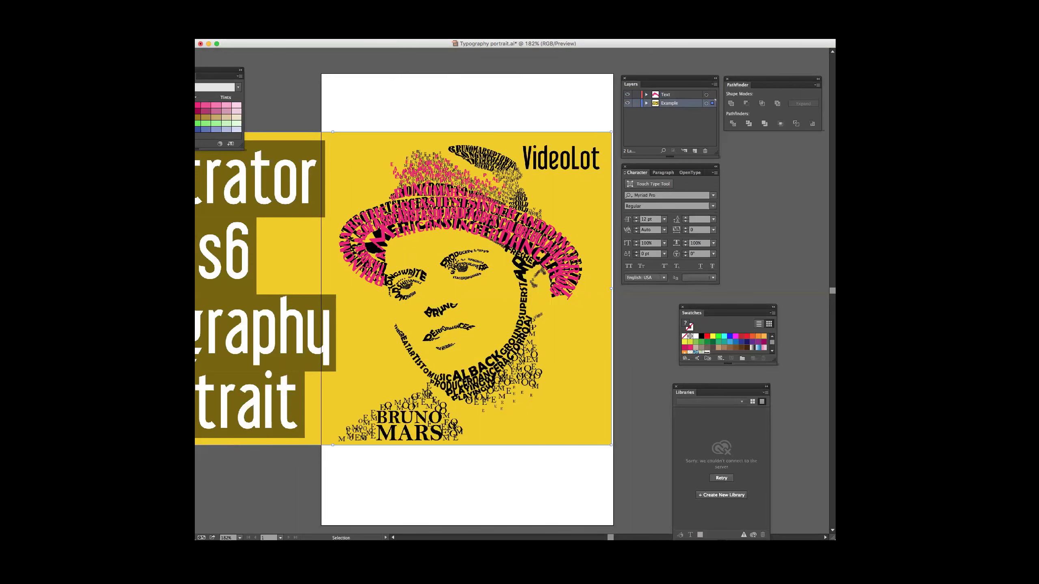
key(Return)
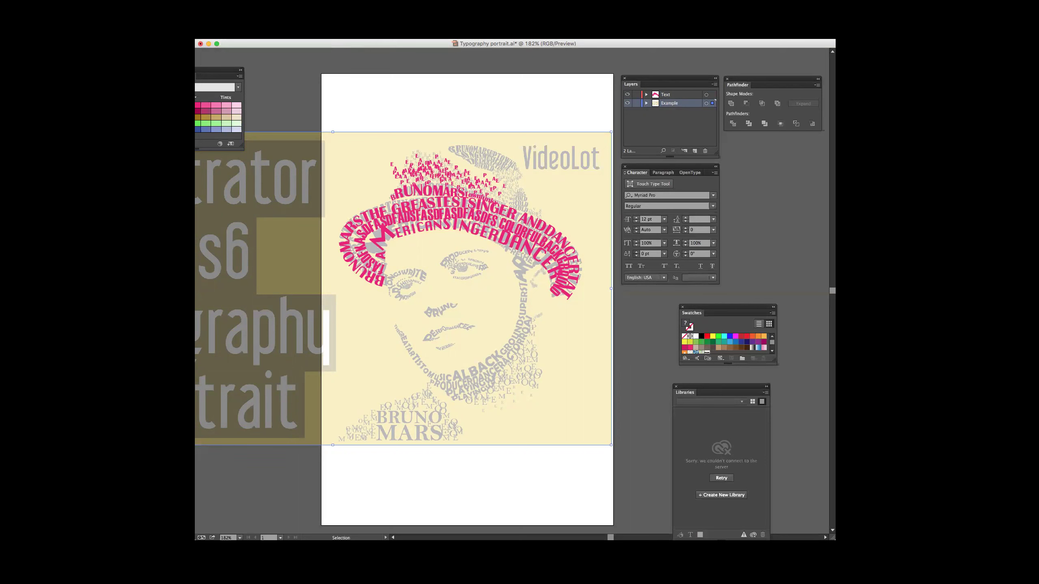
click(637, 103)
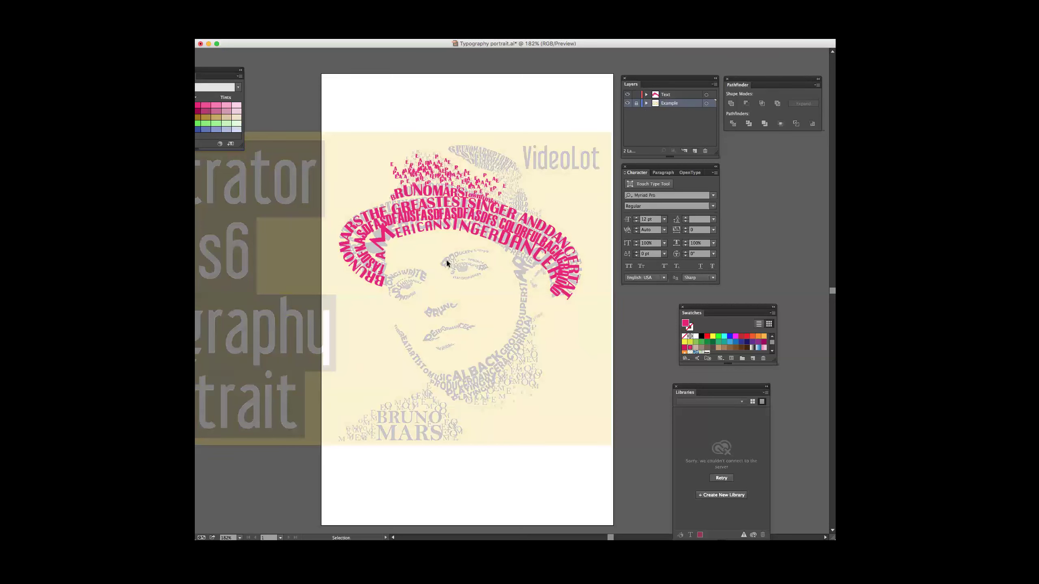
Step: Make the Text layer active and choose the Pen tool for tracing
key(t)
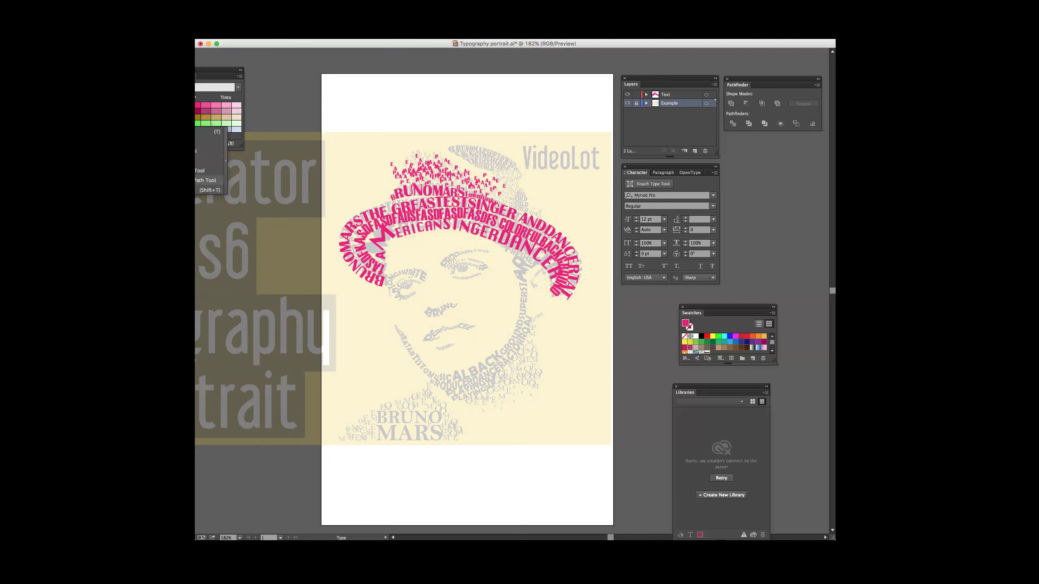
key(v)
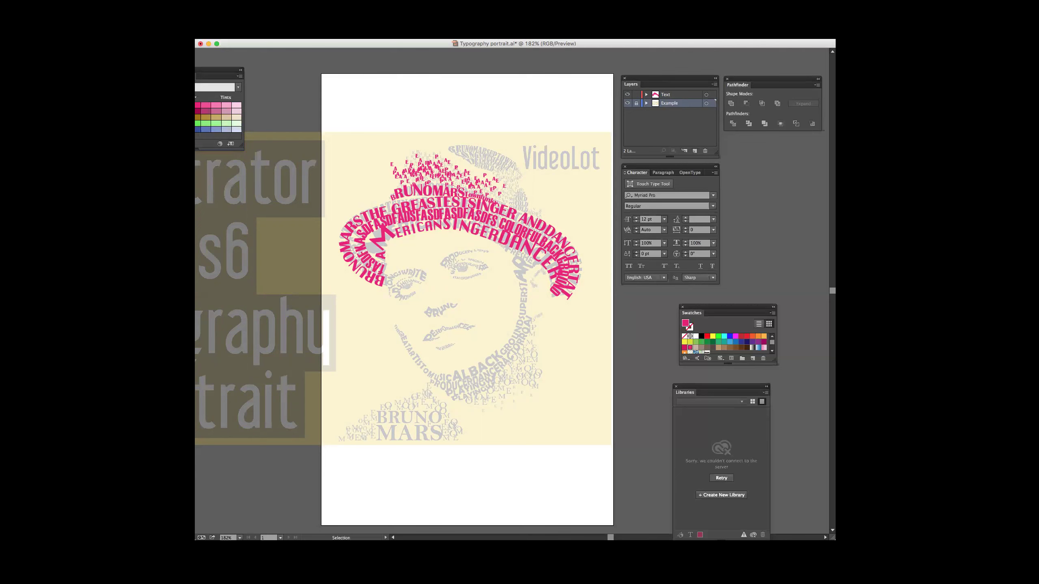
key(shift+grave)
key(p)
click(680, 95)
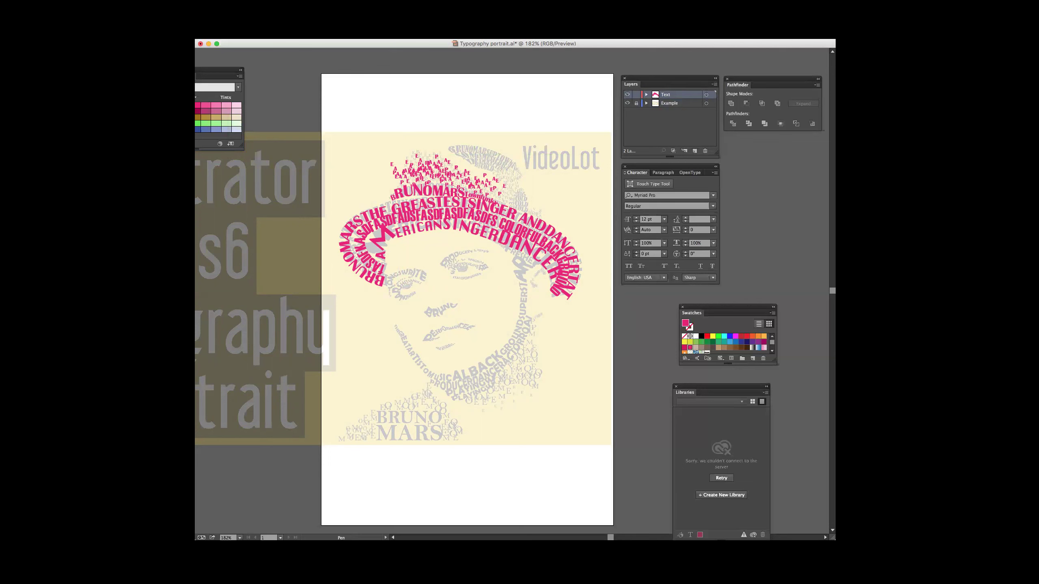
Step: Try to trace an unfilled arc along the left eyebrow with the Pen tool
click(391, 285)
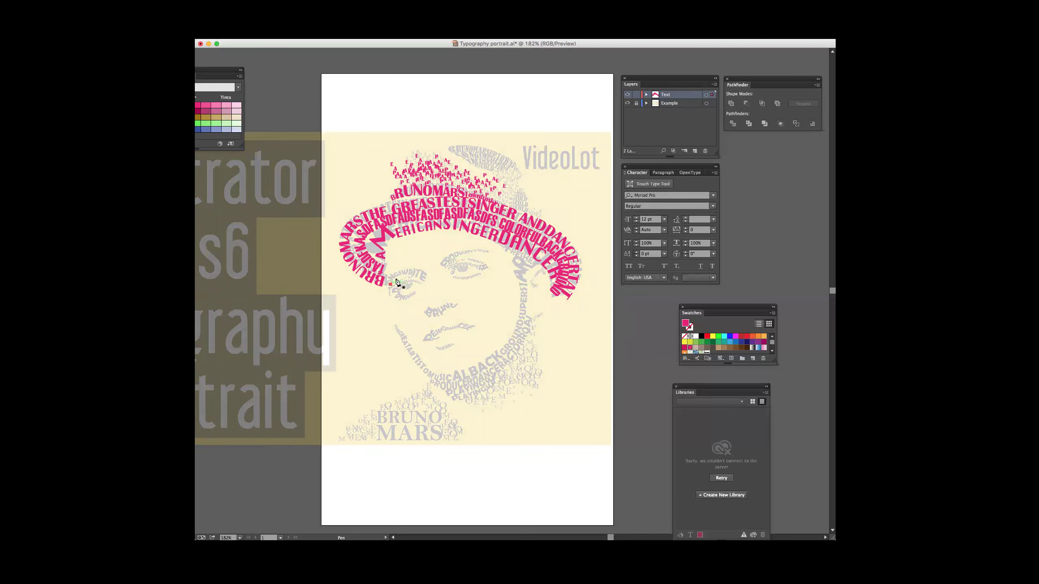
click(417, 273)
drag(418, 272, 425, 284)
key(slash)
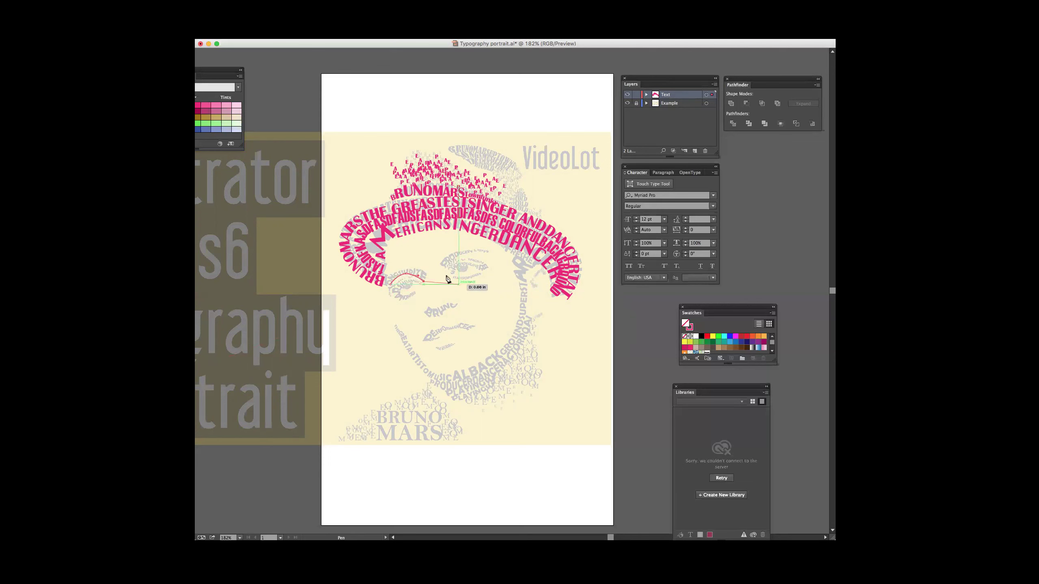
key(v)
click(376, 286)
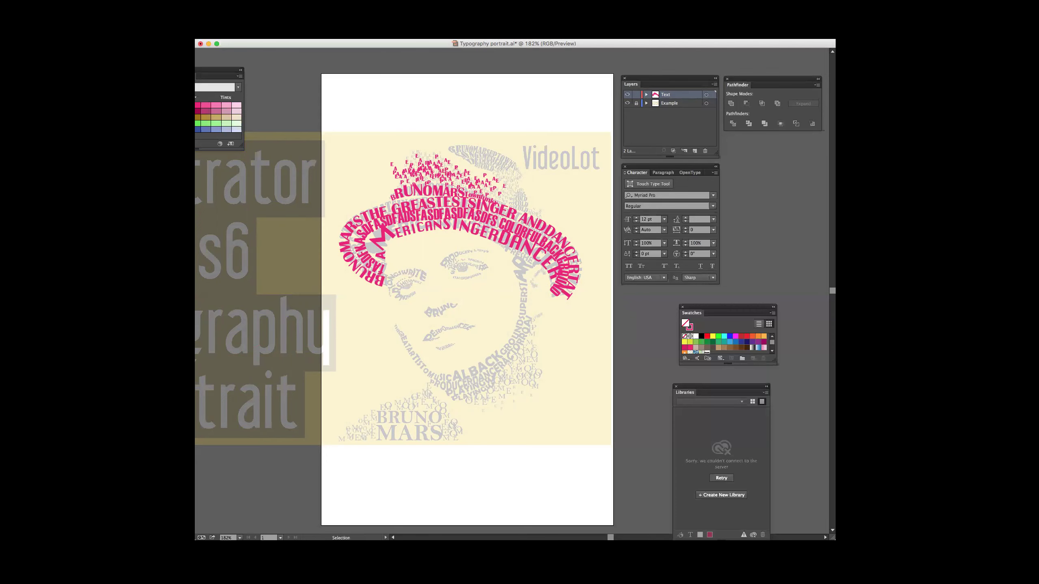
Step: Draw a curved path along the left eyebrow with the Pencil tool
key(shift+tilde)
key(n)
drag(392, 286, 426, 282)
click(180, 180)
mouse_move(424, 284)
mouse_down()
mouse_move(404, 273)
mouse_move(388, 289)
mouse_move(396, 280)
mouse_move(432, 292)
mouse_up()
Step: Place type on the left eyebrow path reading SONGSWRITE in capital letters
key(v)
drag(130, 133, 180, 151)
click(204, 150)
click(391, 283)
text(songswriter)
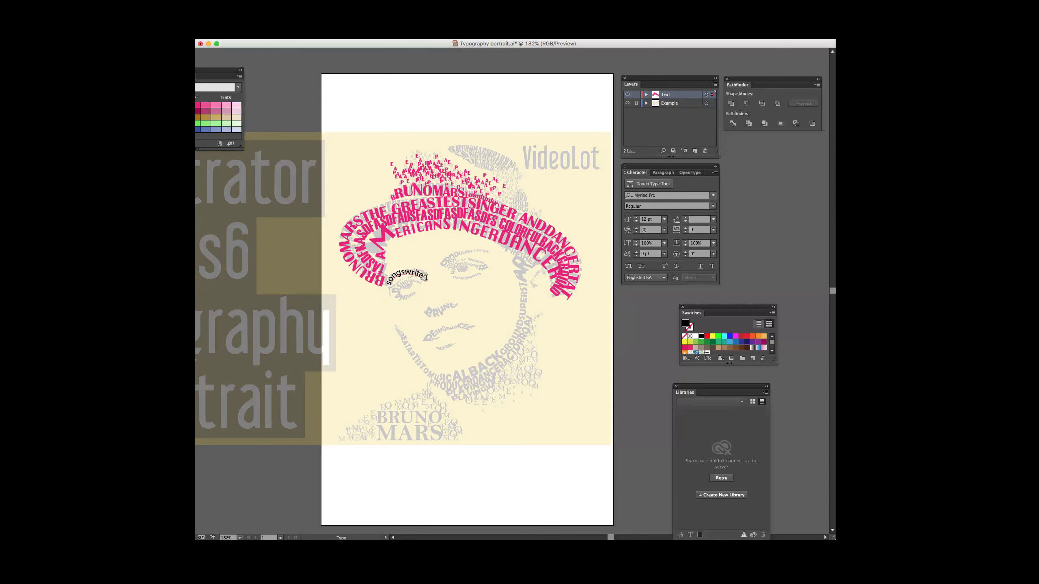
drag(426, 274, 383, 287)
text(SONGSWRIT)
Step: Copy the pink colour and font of the hat lettering onto the whole left eyebrow text with the Eyedropper
double_click(388, 282)
key(i)
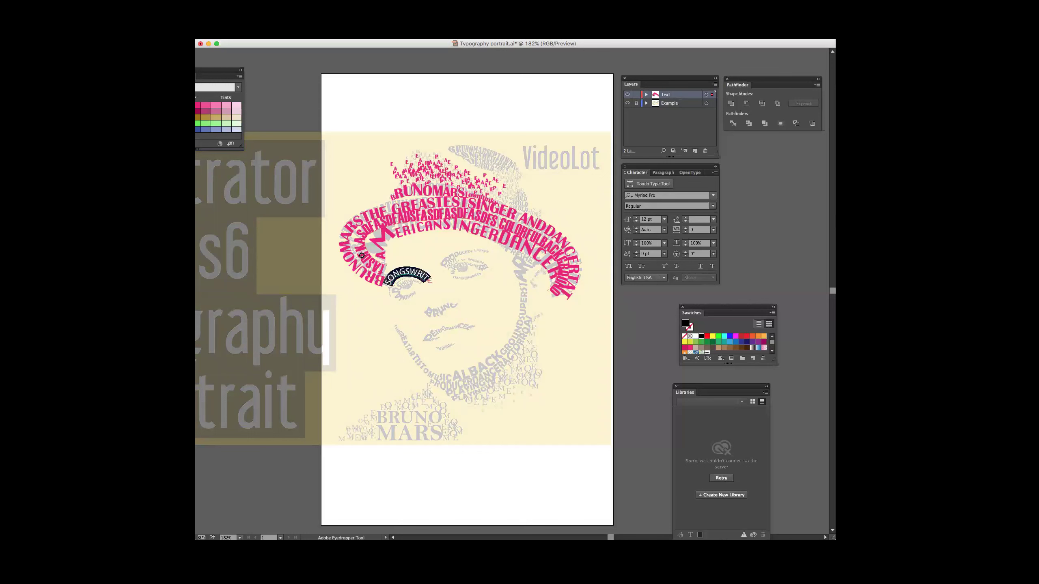
click(376, 269)
Step: Reduce the first letters of the left eyebrow text to 15 pt
key(t)
click(418, 275)
drag(386, 276, 383, 284)
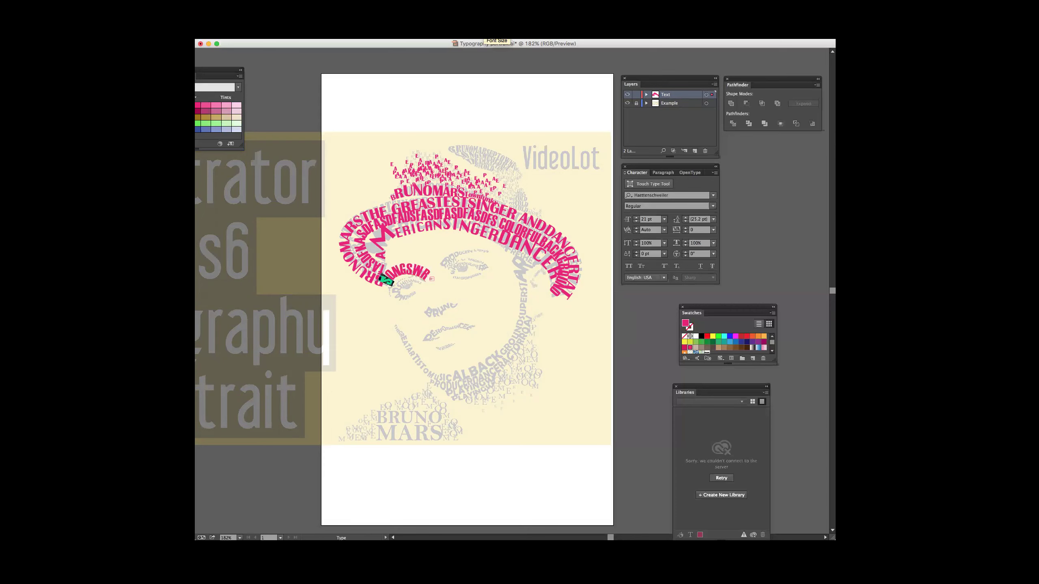
key(Return)
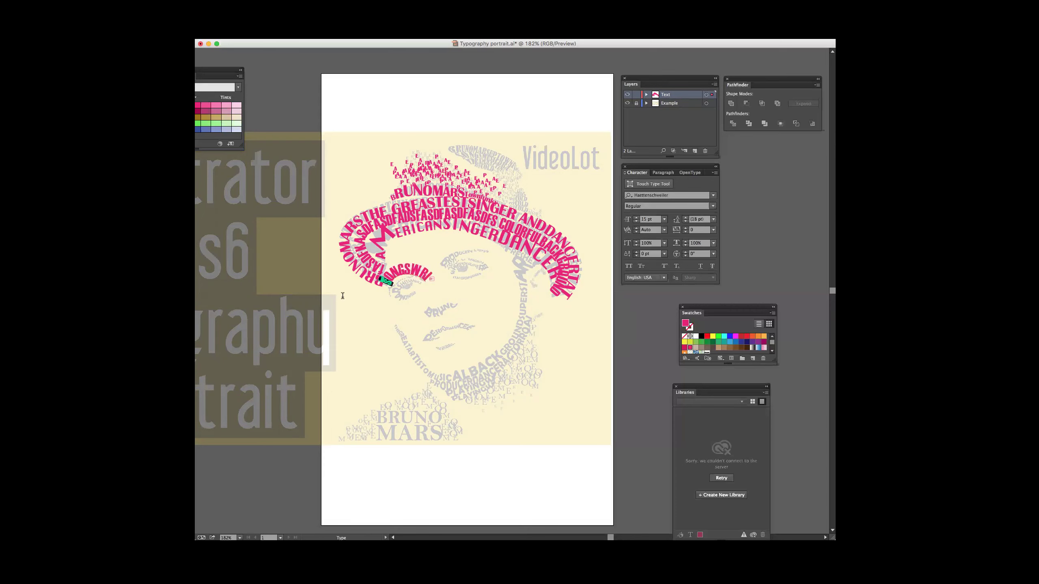
key(Right)
key(shift+Right)
key(ctrl+shift+comma)
key(ctrl+shift+comma)
key(ctrl+shift+comma)
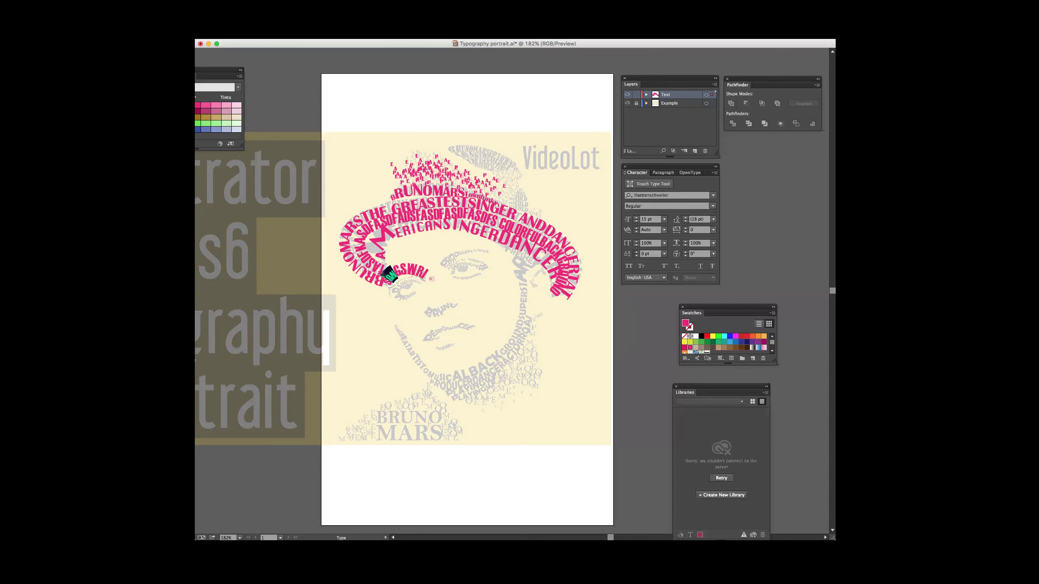
Step: Set the opening letters of the left eyebrow text to 12 pt
key(super+shift+period)
click(399, 270)
click(416, 269)
drag(392, 275, 383, 282)
key(super+shift+comma)
key(super+shift+period)
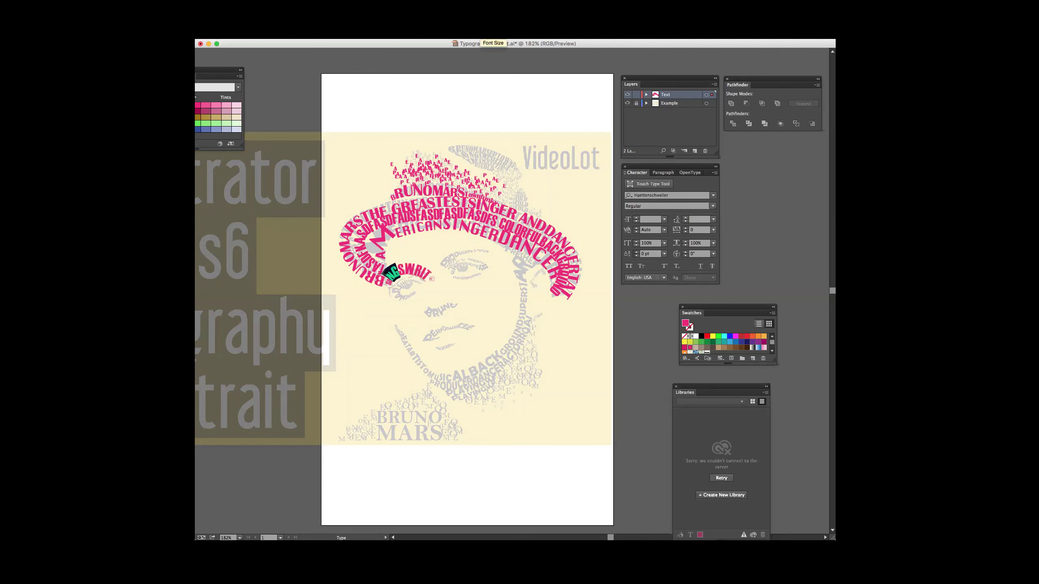
key(Return)
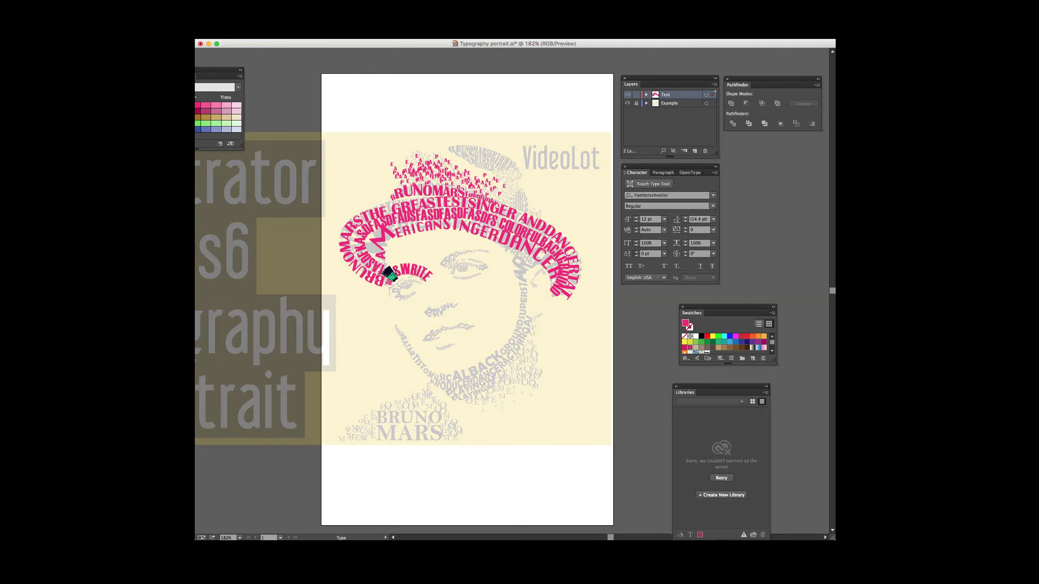
Step: Reduce the middle letters of the left eyebrow text and set the closing letters RITE to 18 pt
drag(395, 271, 411, 267)
key(Return)
drag(408, 268, 434, 270)
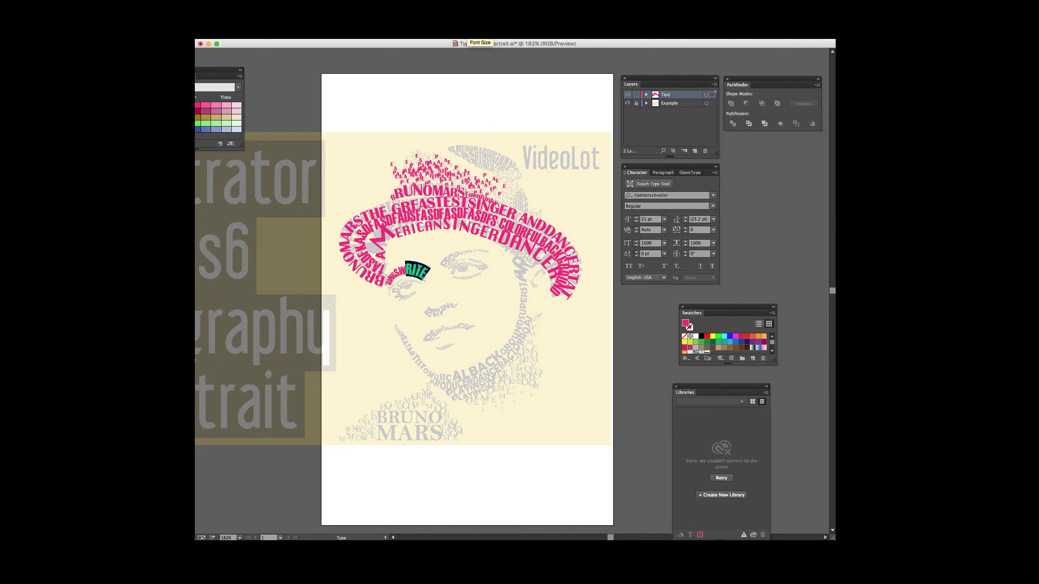
key(Return)
key(Right)
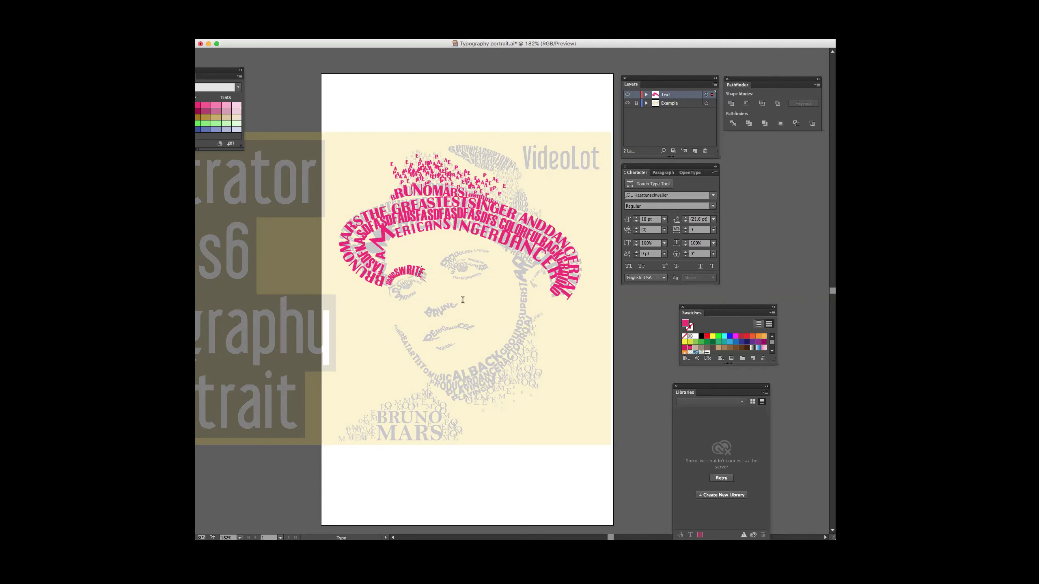
key(Escape)
Step: Move the toolbox beside the artboard and draw a curved path along the right eyebrow with the Pencil tool
drag(192, 229, 270, 78)
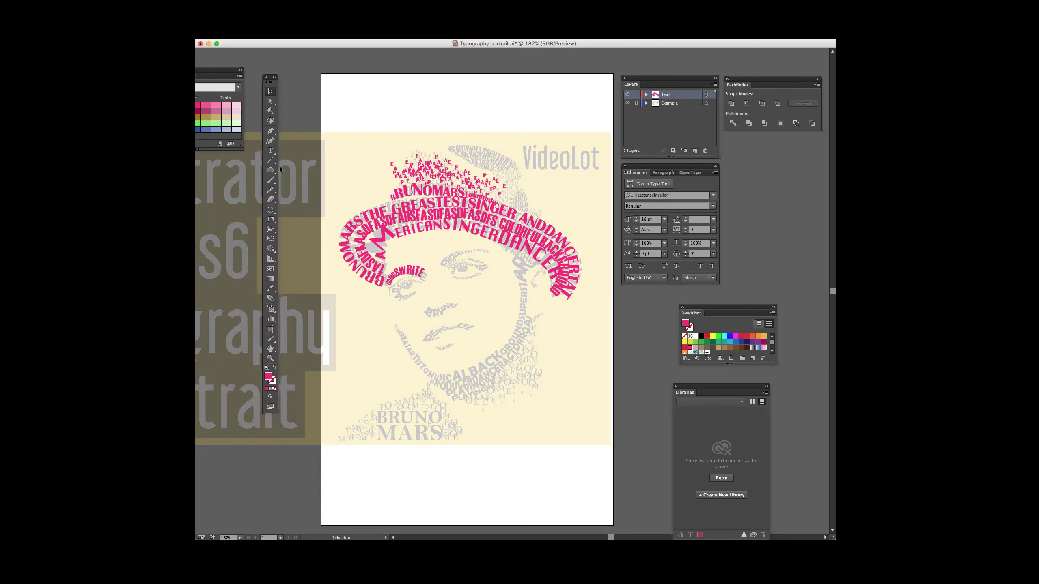
click(271, 132)
drag(270, 133, 296, 130)
drag(270, 190, 295, 191)
mouse_move(446, 265)
mouse_down()
mouse_move(494, 255)
mouse_move(452, 260)
mouse_move(498, 251)
mouse_up()
key(super+z)
Step: Place type on the right eyebrow path reading "producers" with the Type on a Path tool
click(270, 151)
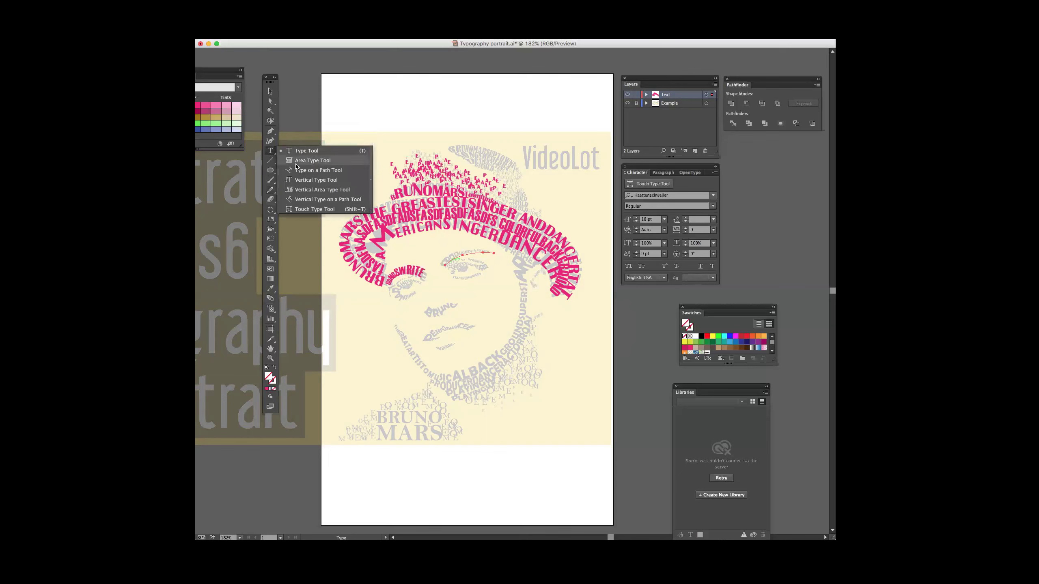
click(312, 170)
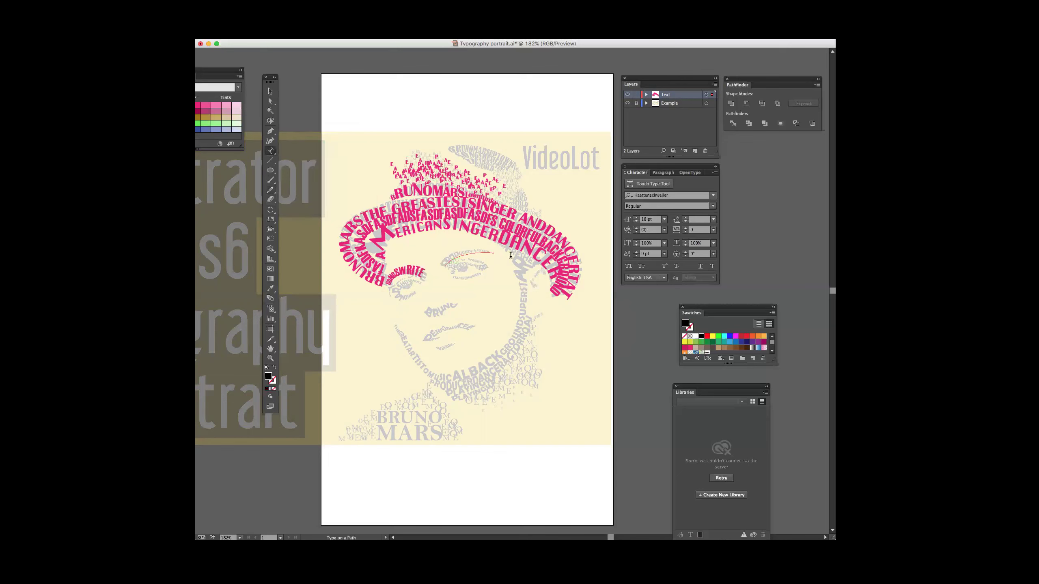
text(Producers)
double_click(441, 261)
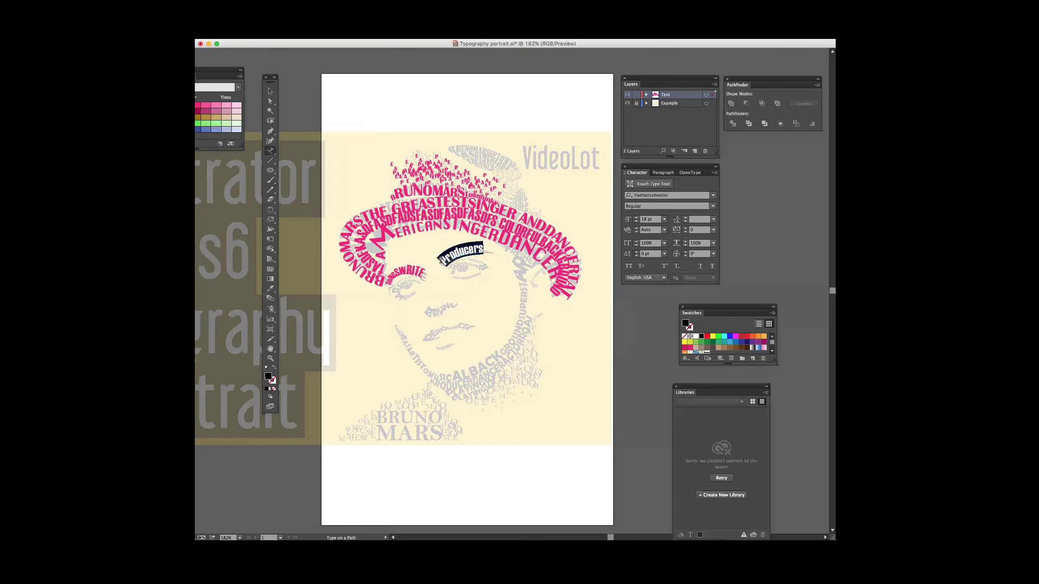
text(produc)
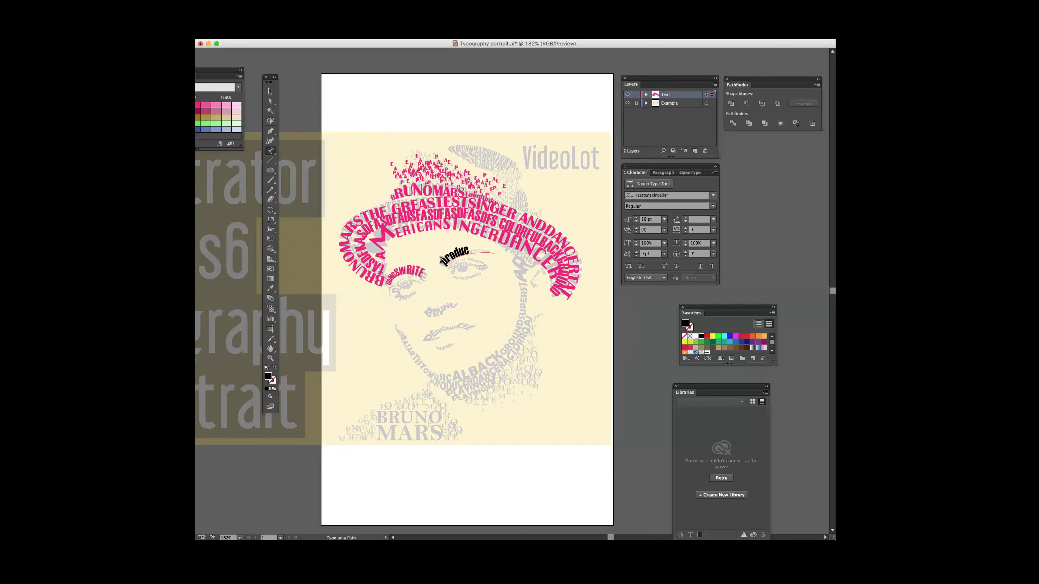
text(ERS)
Step: Change the case of the entire right eyebrow text to UPPERCASE
key(super+a)
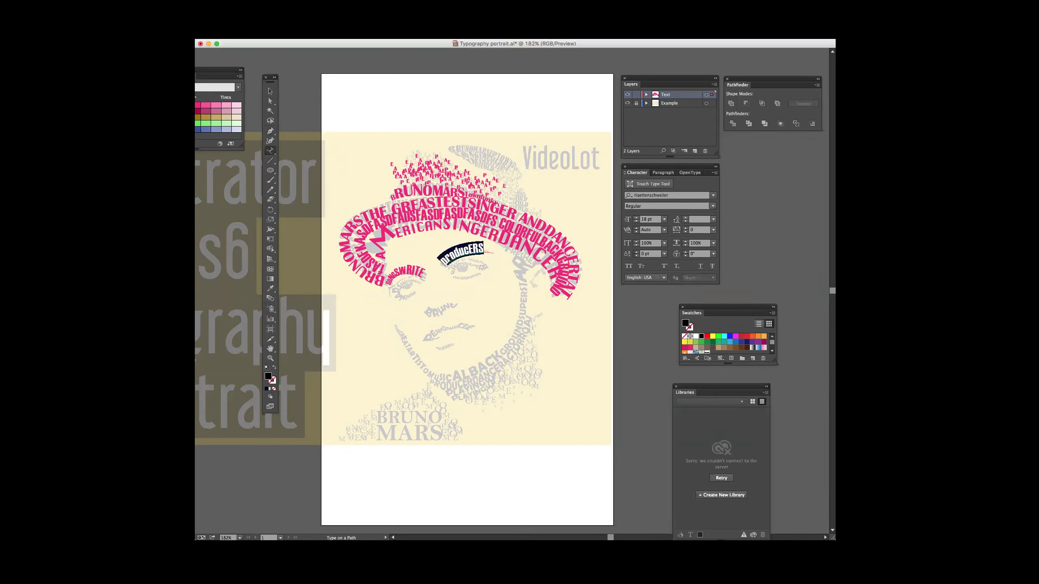
click(217, 5)
mouse_move(200, 4)
mouse_move(238, 115)
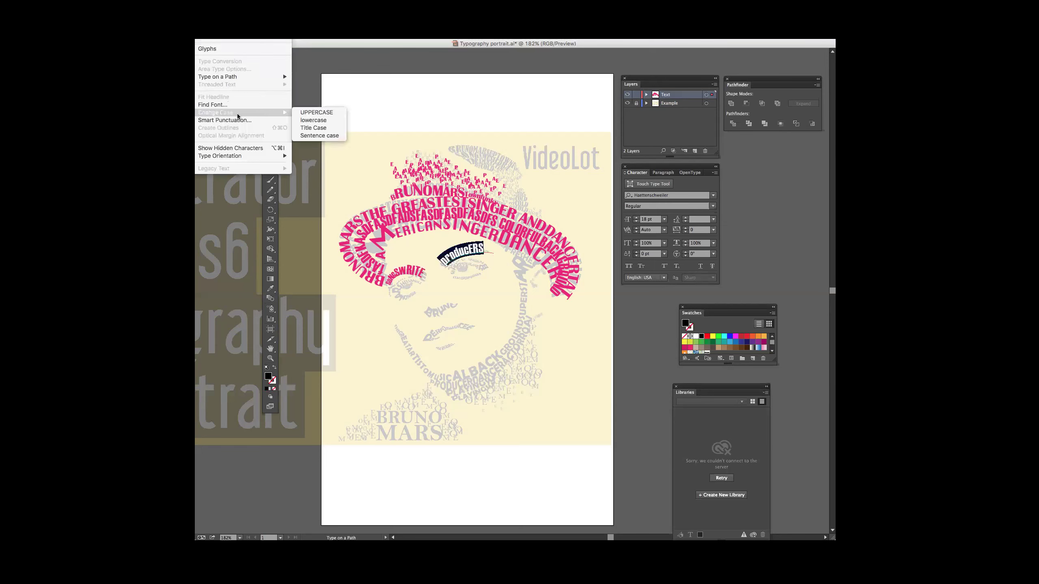
click(323, 113)
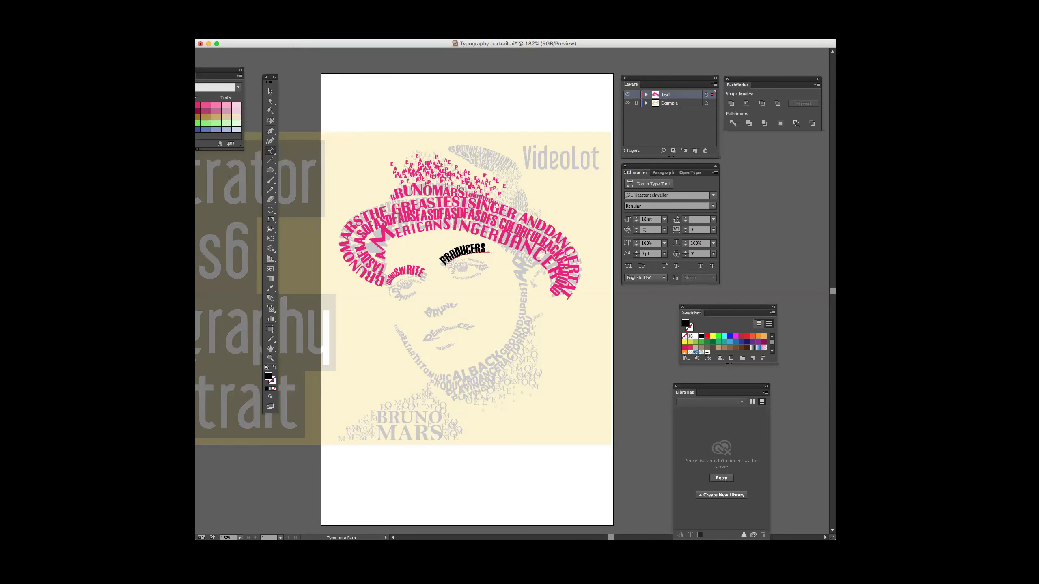
Step: Set the letters PR of the right eyebrow text to 10 pt and the letters OD to 12 pt
drag(438, 263, 450, 257)
text(10)
key(Return)
key(super+shift+period)
key(super+shift+period)
key(super+shift+period)
key(super+shift+period)
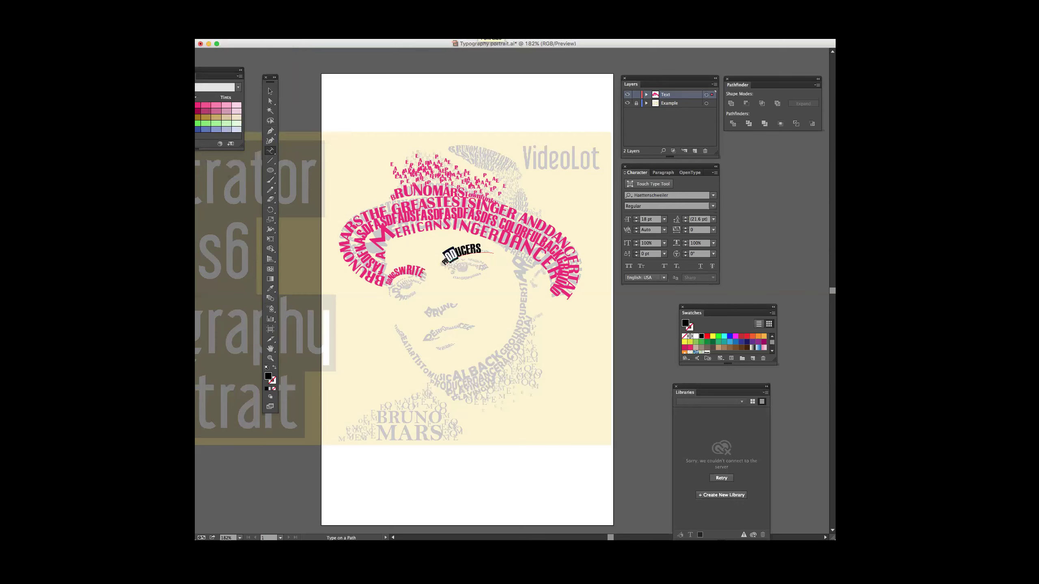
text(12)
key(Return)
Step: Set the letters UC of the right eyebrow text to 15 pt and reduce the size of the letters ERS
drag(452, 253, 462, 251)
text(15)
key(Return)
click(462, 253)
drag(461, 252, 477, 246)
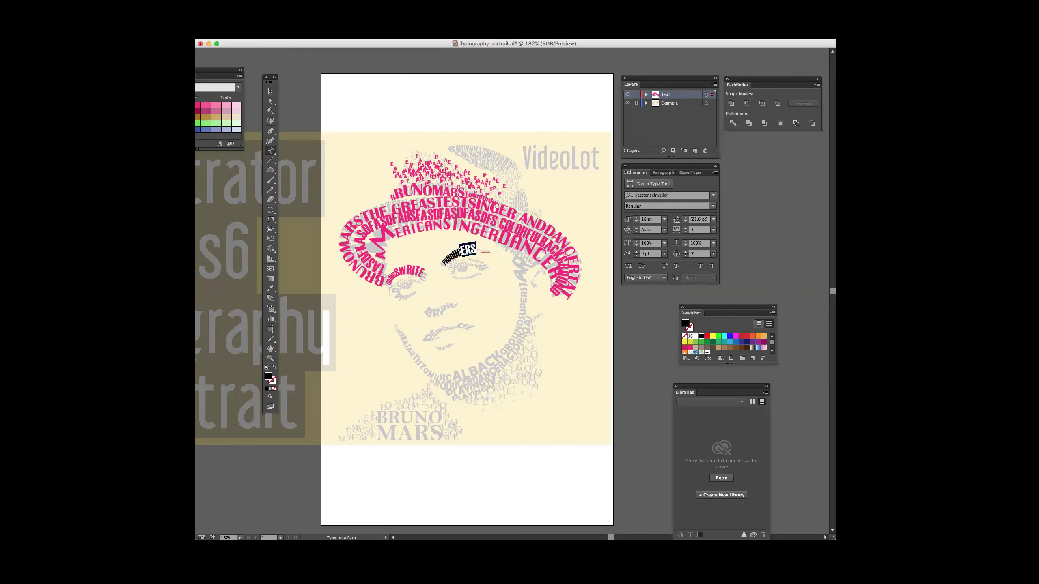
key(super+shift+comma)
drag(478, 249, 473, 249)
click(461, 33)
click(461, 33)
Step: Append SONG to the right eyebrow text and reduce the size of the added letters
click(475, 249)
text(SONG)
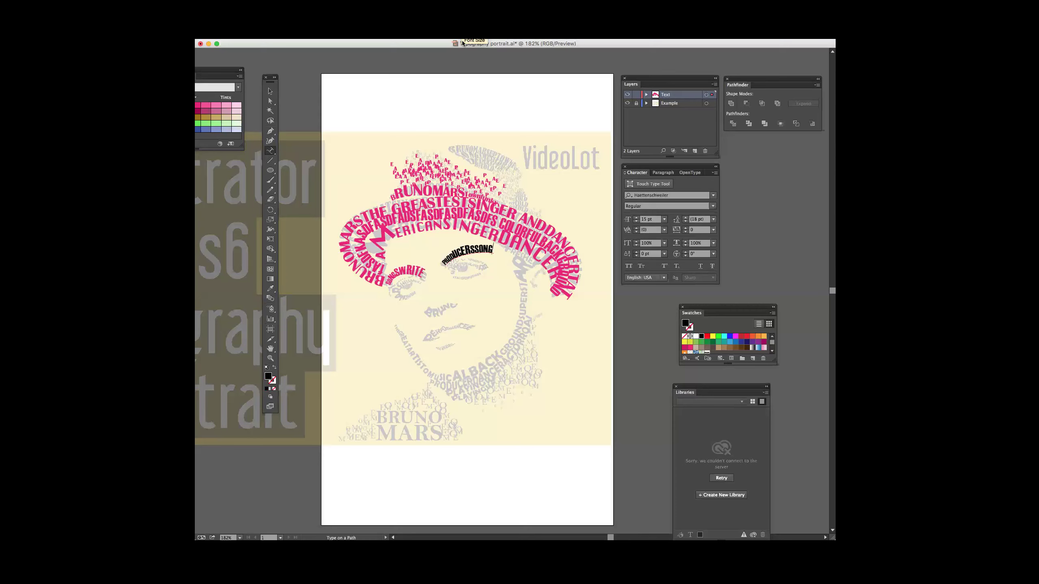
drag(473, 248, 484, 248)
key(super+shift+comma)
drag(483, 248, 492, 248)
key(super+shift+comma)
Step: Fill the entire right eyebrow text with the pink swatch and deselect it
key(super+a)
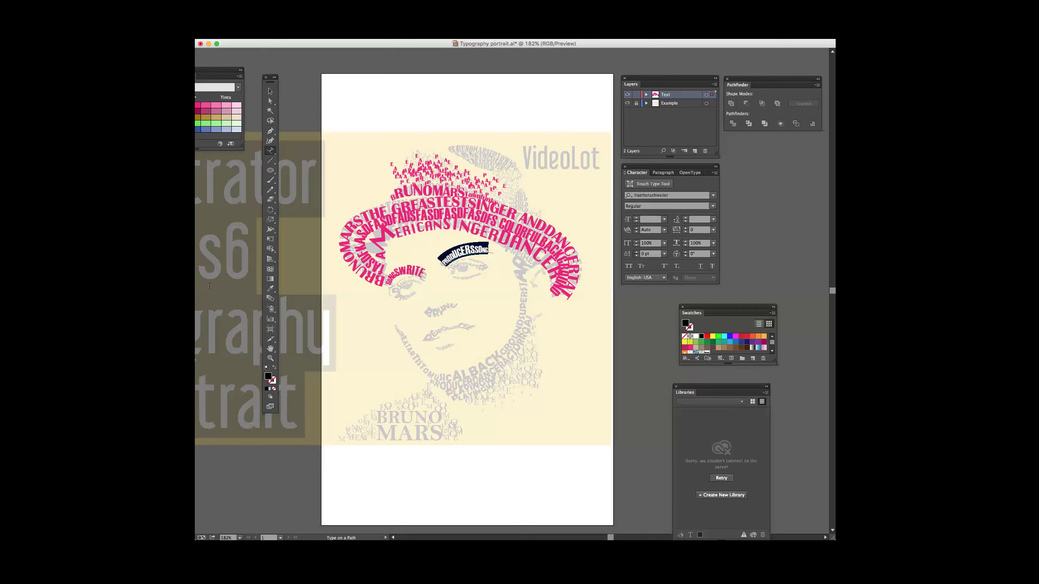
click(690, 347)
click(270, 91)
click(335, 96)
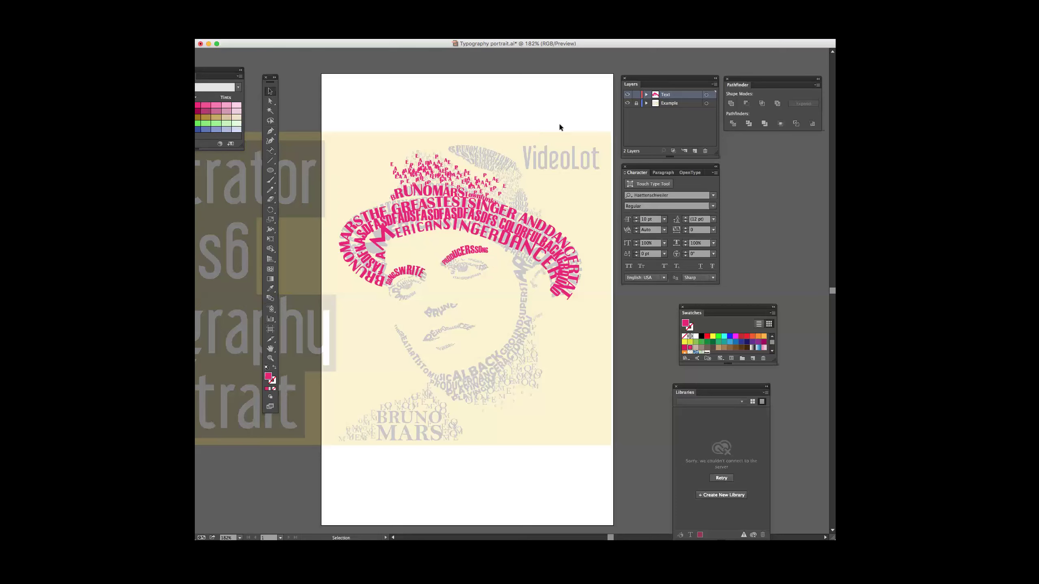
Step: Adjust the tracking of the whole right eyebrow text so PRODUCERSSONG fits along the eyebrow path
double_click(463, 252)
drag(491, 250, 437, 257)
key(alt+Left)
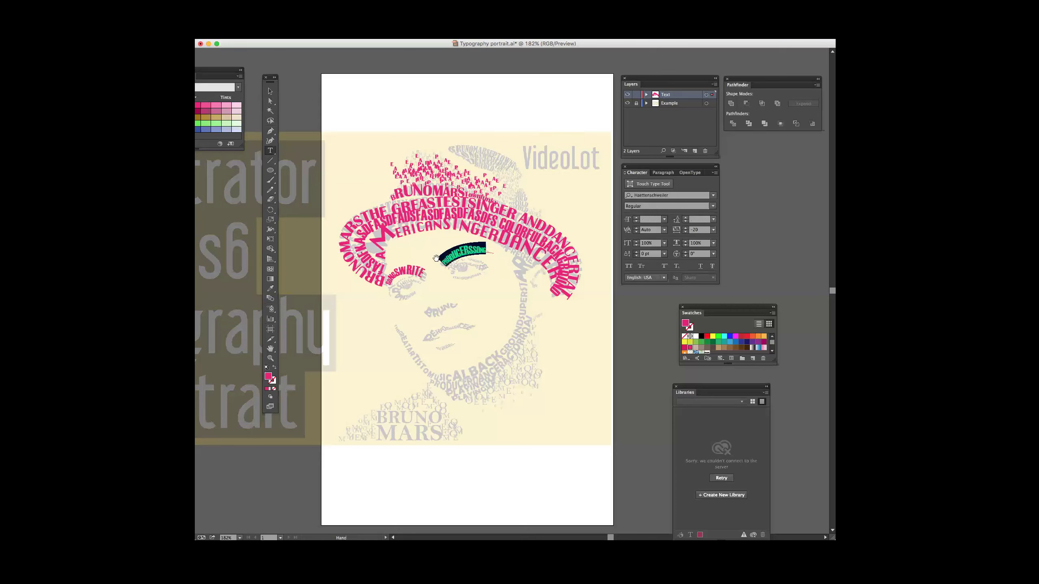
key(alt+Right)
key(alt+Right)
key(alt+Right)
key(alt+Right)
key(alt+Right)
key(alt+Right)
key(alt+Right)
key(alt+Right)
key(alt+Right)
key(alt+Right)
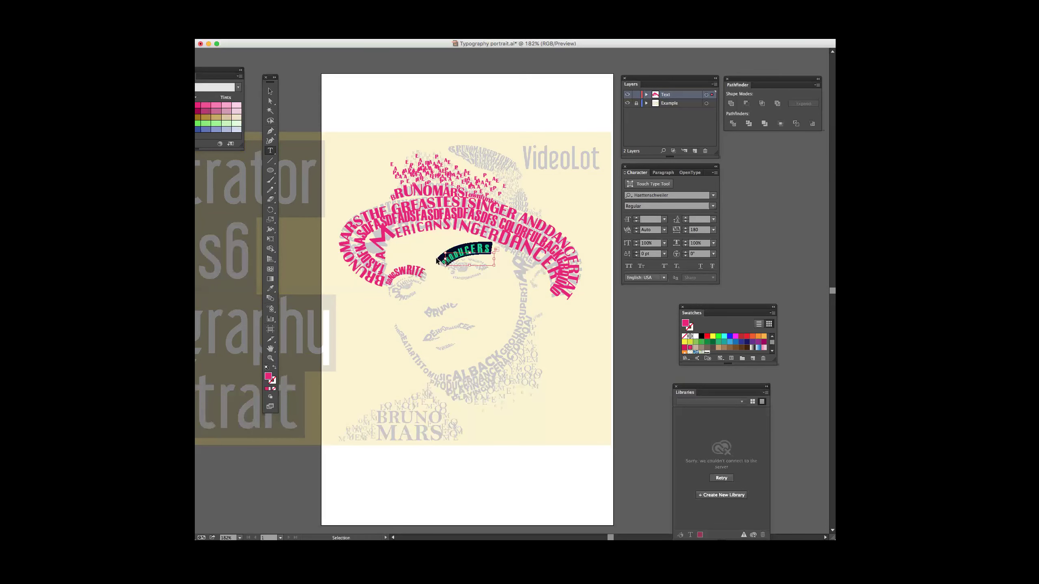
key(super+equal)
key(super+equal)
key(super+equal)
key(alt+Left)
key(alt+Left)
key(alt+Left)
key(alt+Left)
key(alt+Left)
key(alt+Left)
key(alt+Left)
key(alt+Left)
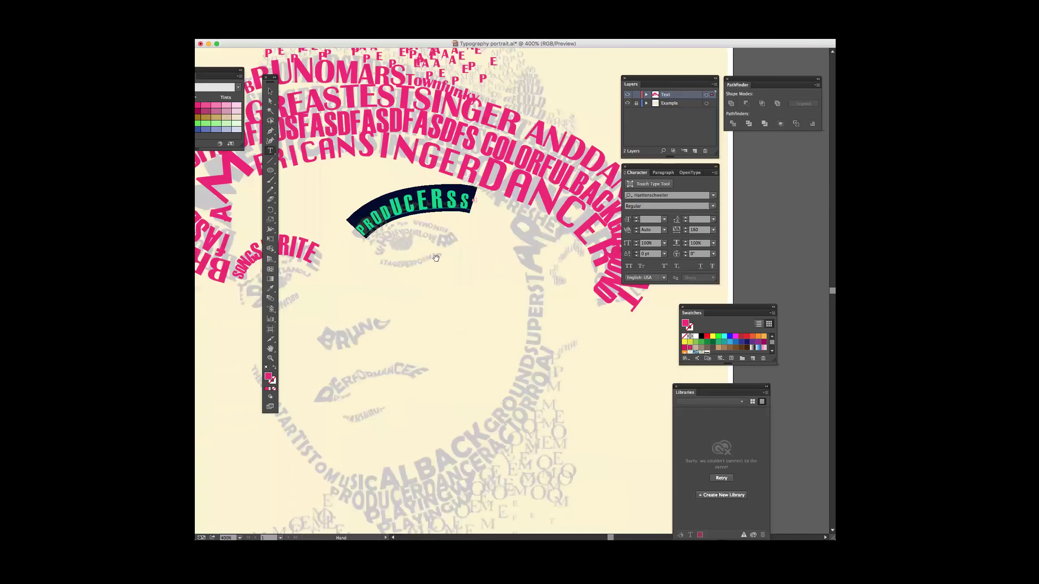
key(alt+Left)
key(alt+Left)
key(alt+Left)
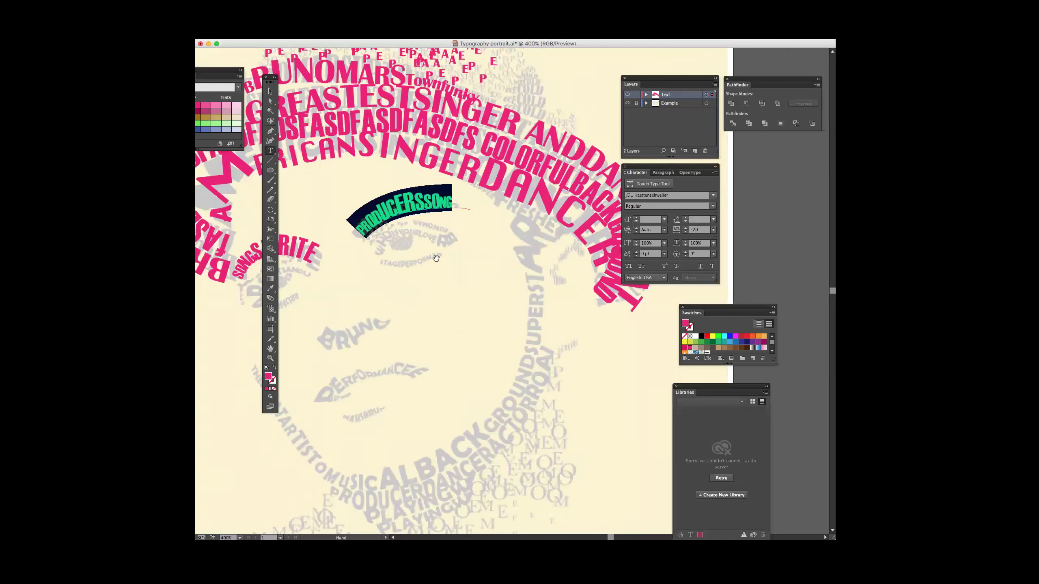
key(alt+Right)
key(alt+Right)
key(Escape)
click(508, 267)
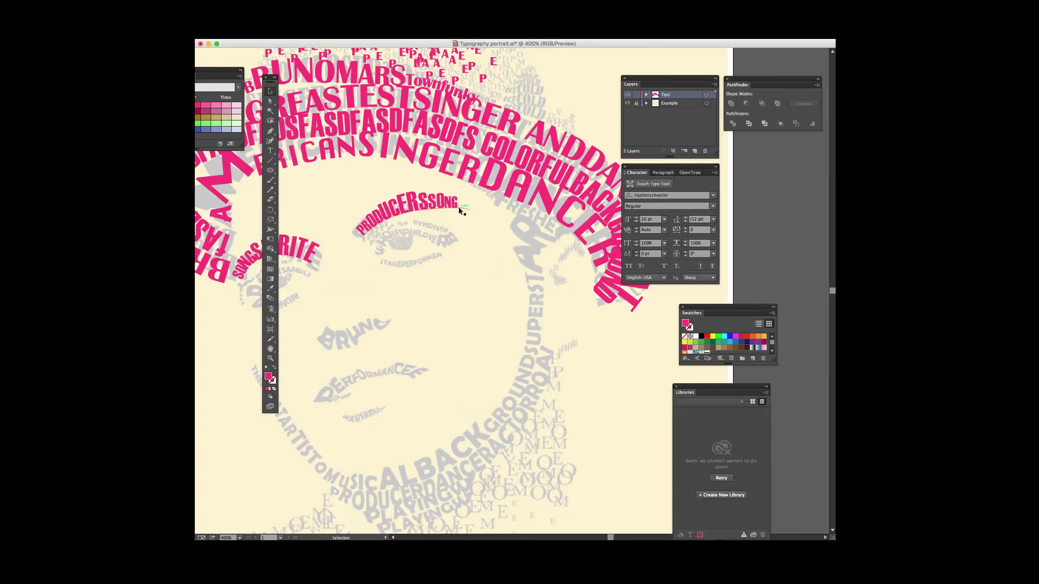
Step: Tighten the tracking of the hat brim's lowest text line, AMERICANSINGERDANCER, to -180
scroll(470, 207, left, 5)
click(413, 148)
double_click(414, 148)
key(super+a)
key(alt+Left)
key(alt+Left)
key(alt+Left)
key(alt+Left)
key(alt+Left)
key(alt+Left)
key(alt+Left)
key(alt+Left)
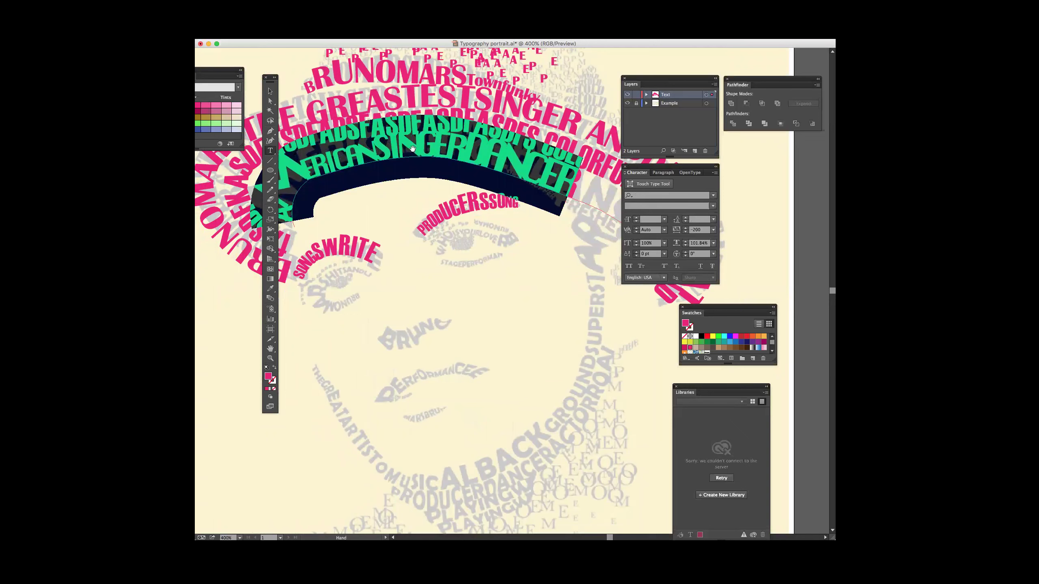
key(alt+Left)
key(alt+Right)
key(alt+Right)
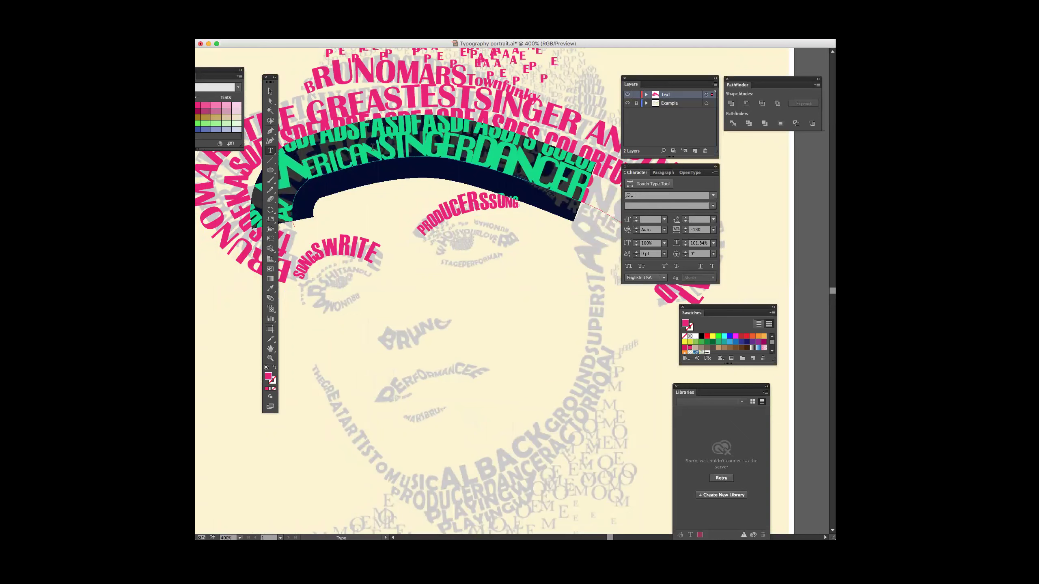
key(Escape)
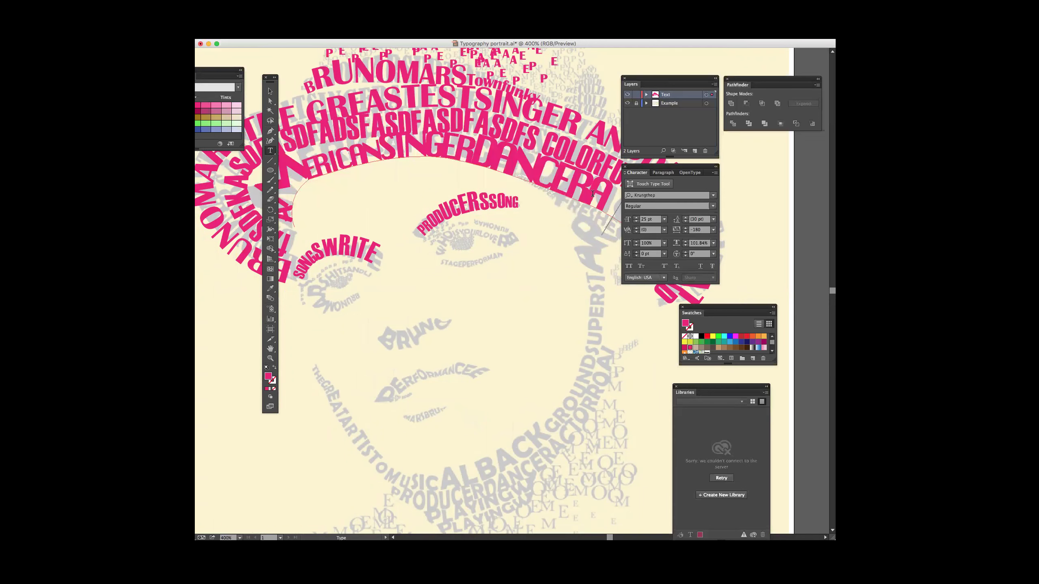
key(v)
click(527, 339)
scroll(527, 339, right, 5)
scroll(453, 214, left, 10)
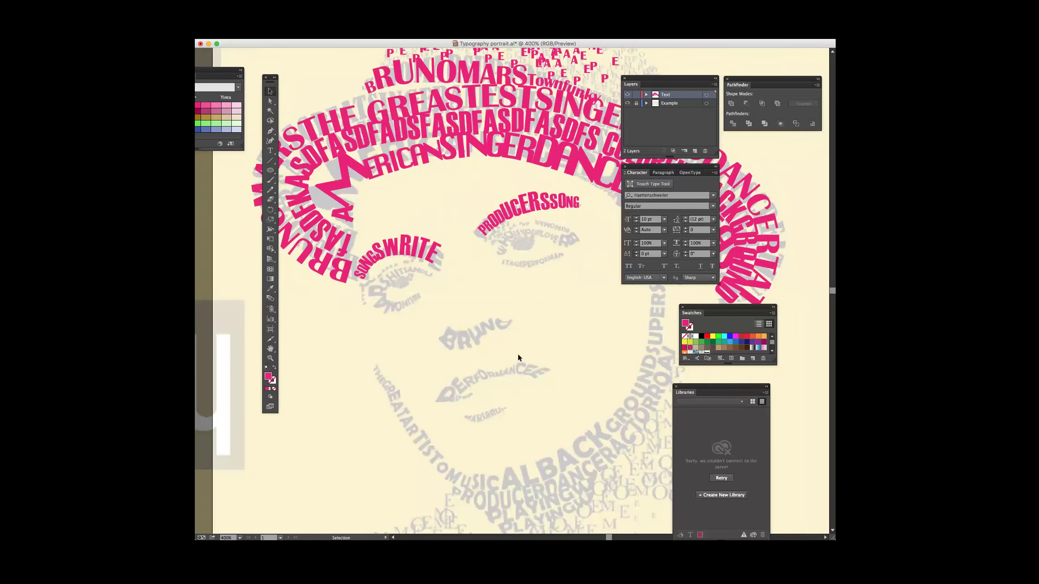
key(a)
key(super+minus)
key(super+minus)
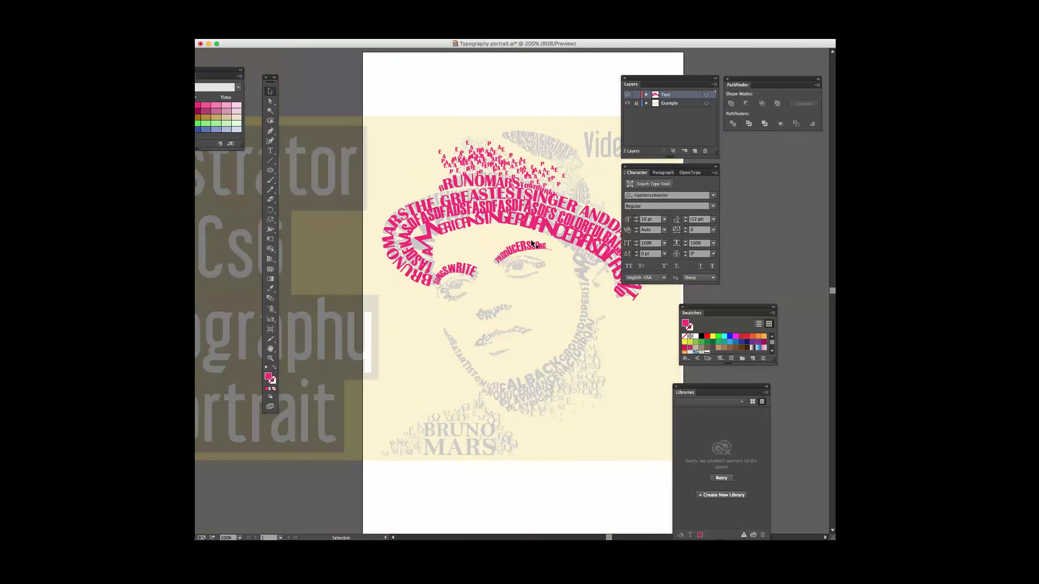
scroll(532, 244, right, 4)
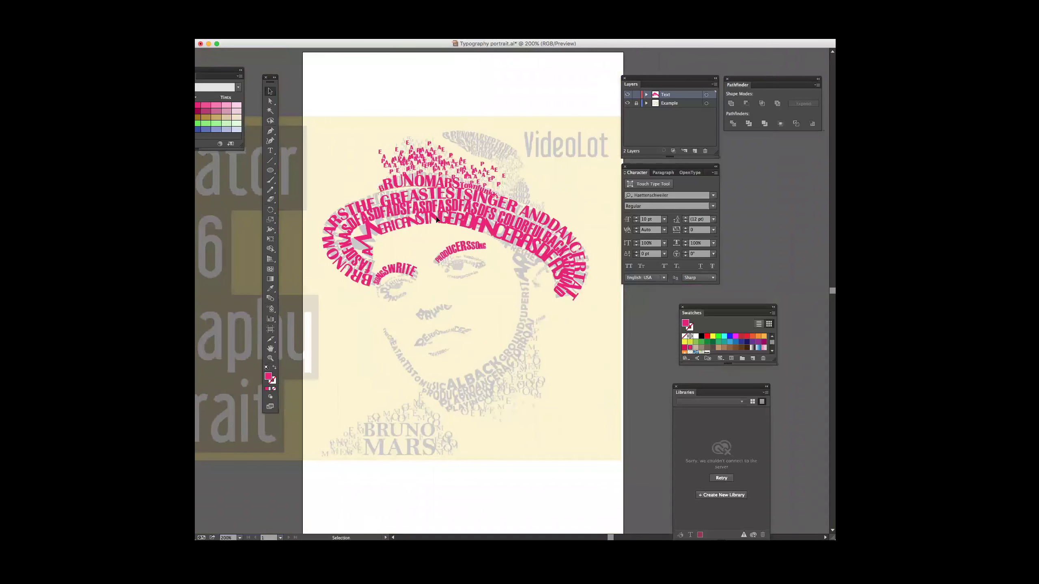
click(343, 85)
Step: Create a new RGB document with one 5.5 by 8.5 in portrait artboard
click(136, 4)
click(160, 64)
key(super+n)
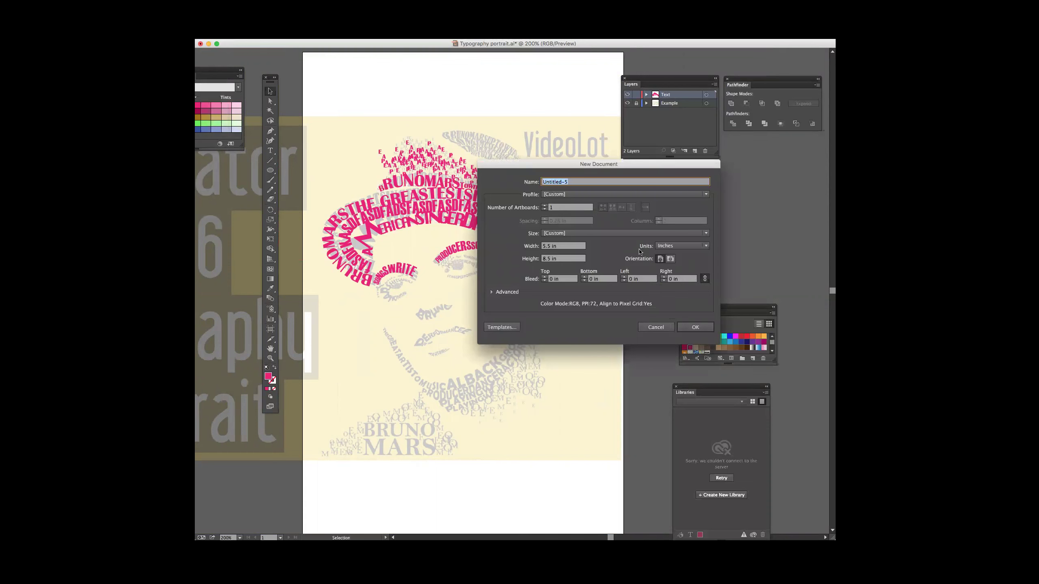
click(699, 329)
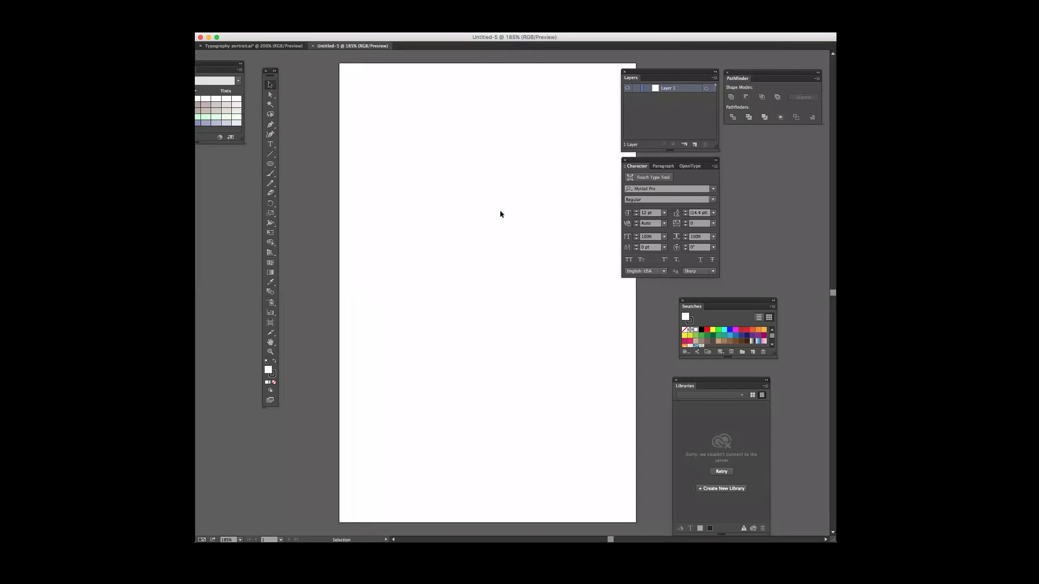
Step: Place the Yoda typography poster in the new document, scale it down to fit the artboard's width and centre it horizontally
drag(443, 236, 457, 246)
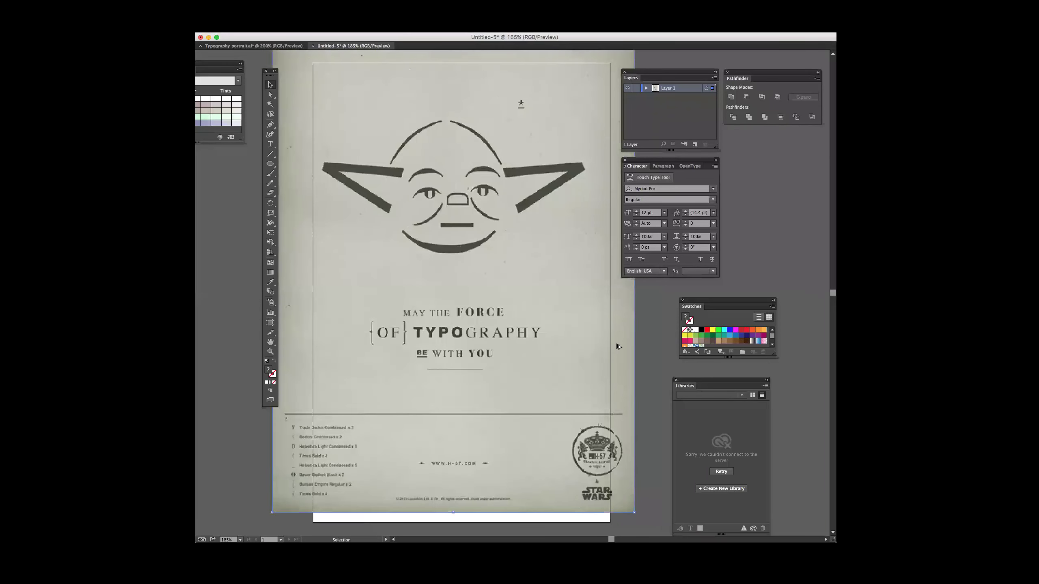
drag(634, 513, 595, 457)
drag(468, 189, 476, 211)
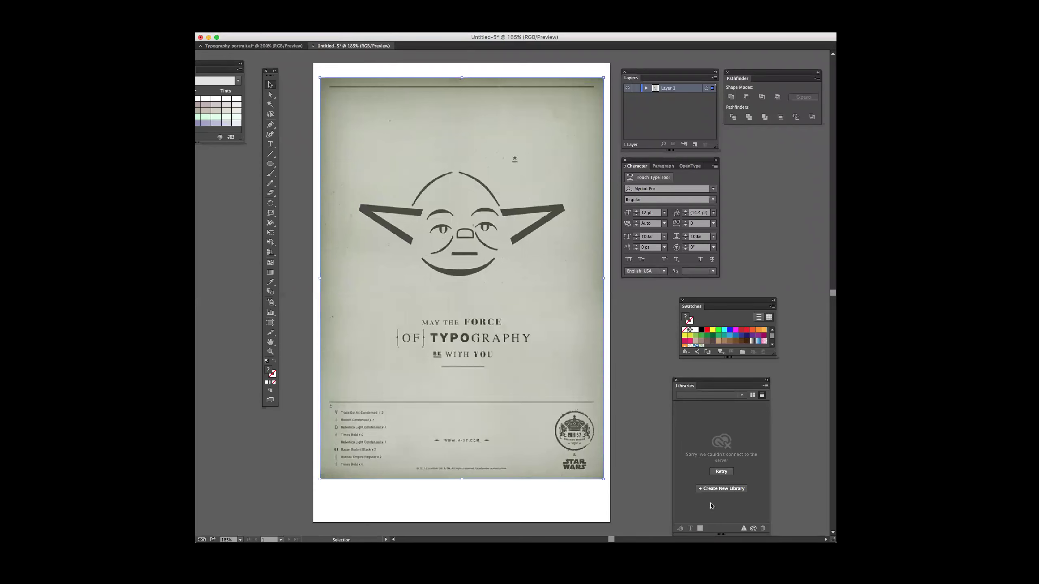
key(Tab)
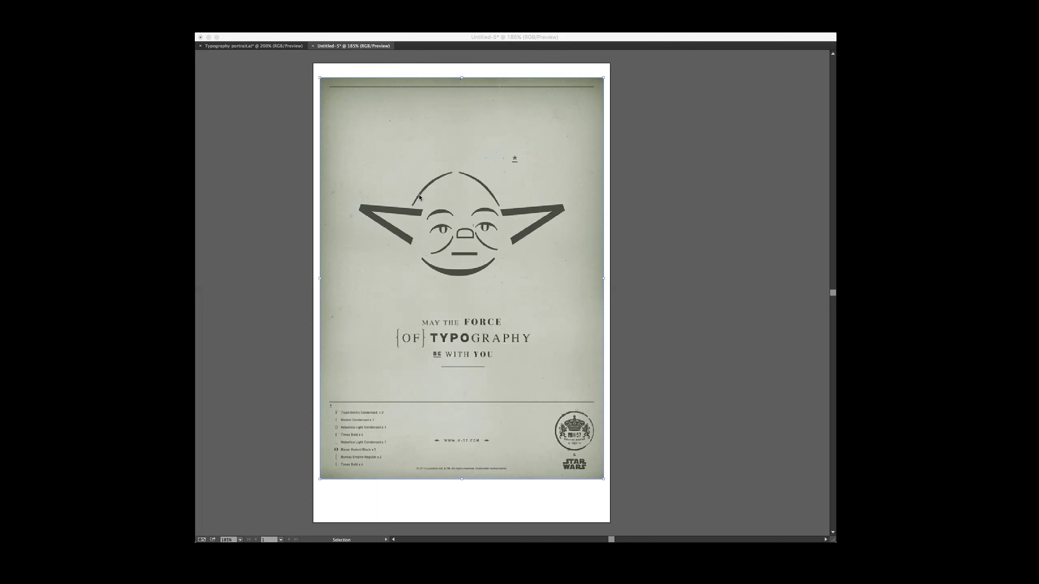
click(216, 163)
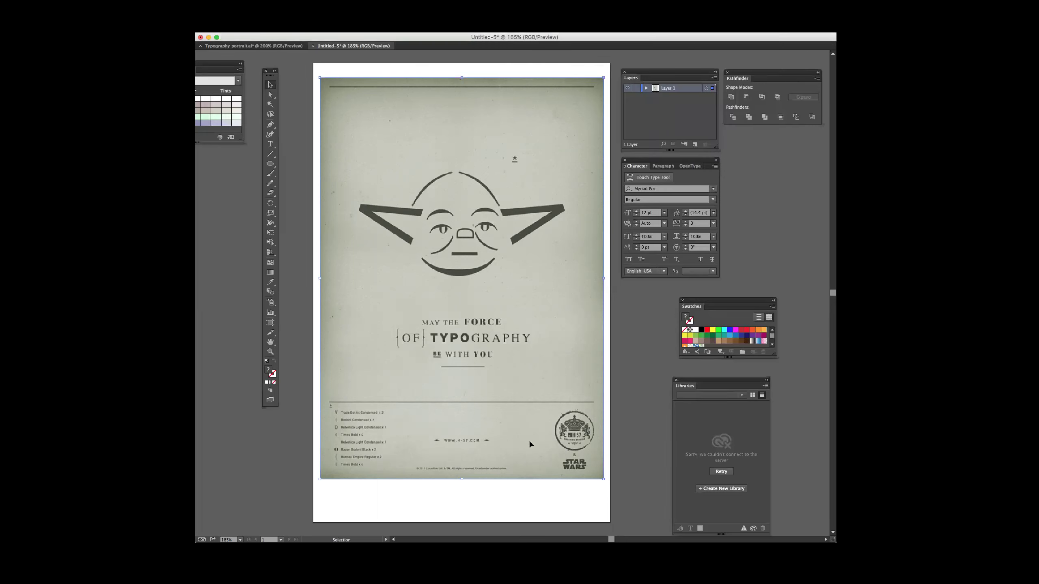
click(524, 487)
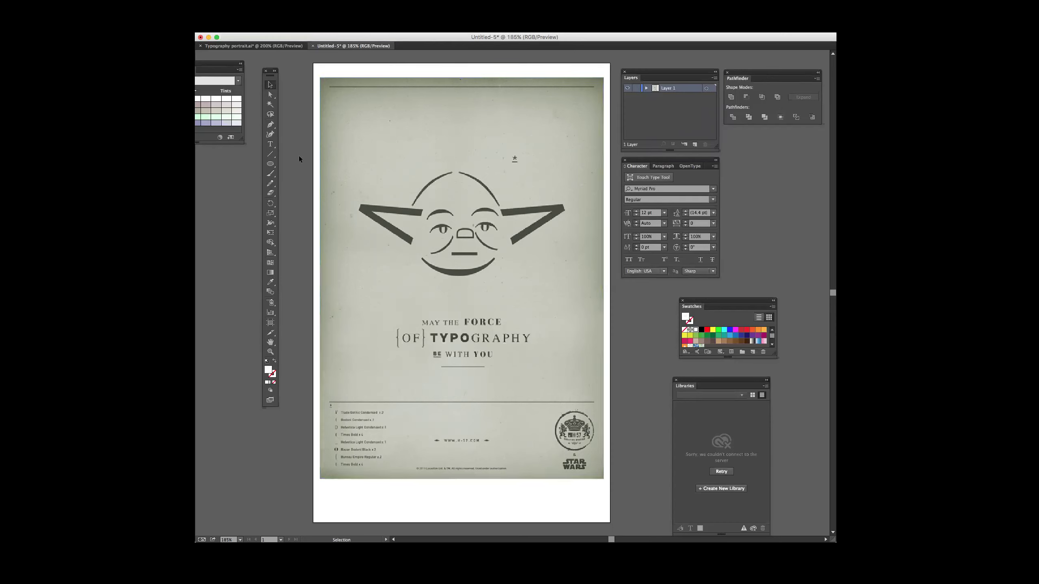
Step: Rename the poster's layer as Example
double_click(671, 89)
text(Examples)
key(Return)
double_click(673, 89)
key(Right)
key(BackSpace)
key(Return)
Step: Add a new layer above the Example layer and name it Text
click(695, 144)
double_click(671, 88)
text(TExtt)
key(Return)
double_click(669, 89)
key(Return)
Step: Fade the poster image on the Example layer to a light tracing template and lock the layer
click(679, 97)
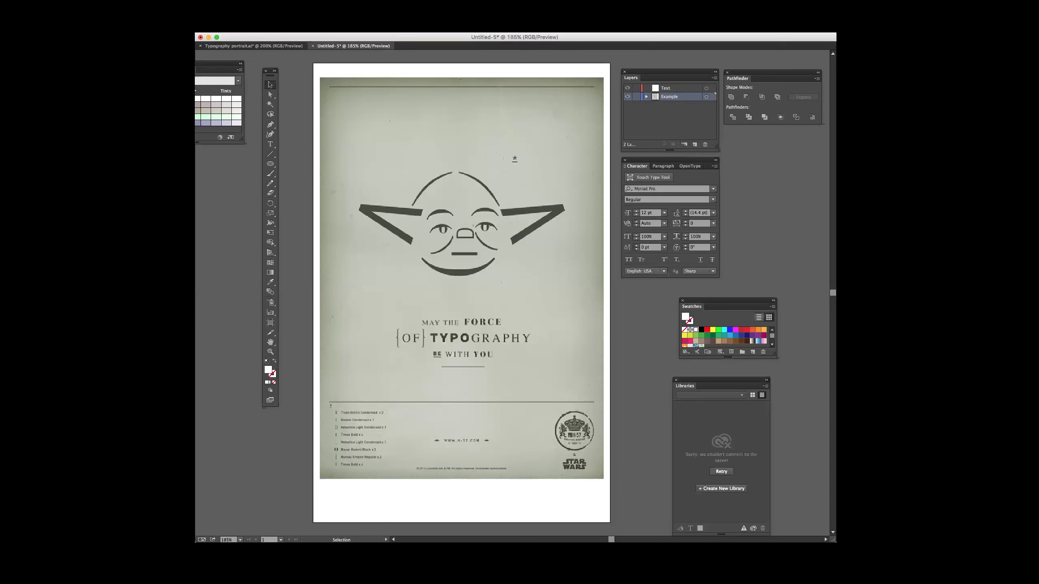
click(424, 96)
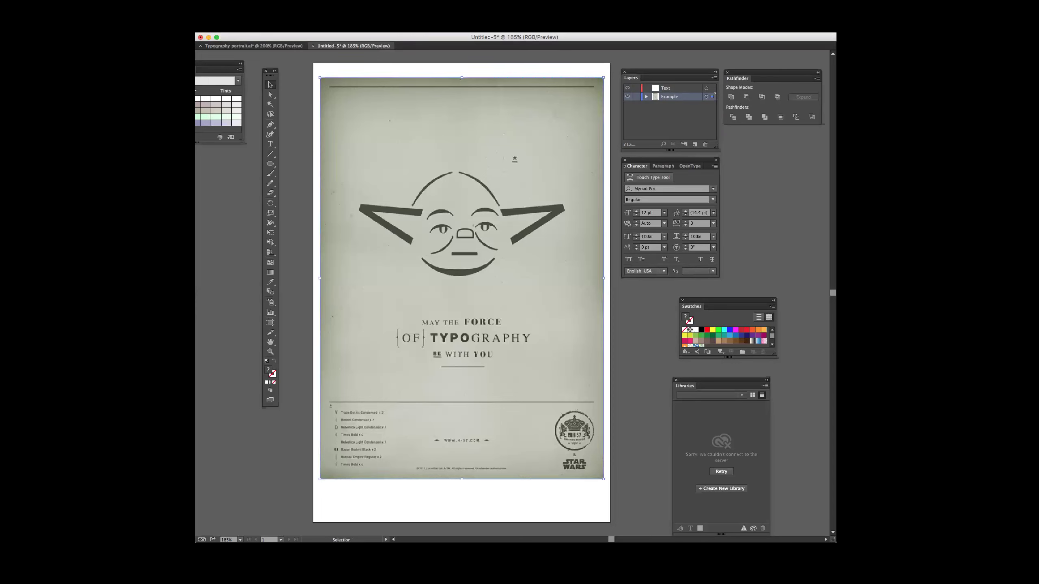
key(Return)
key(Return)
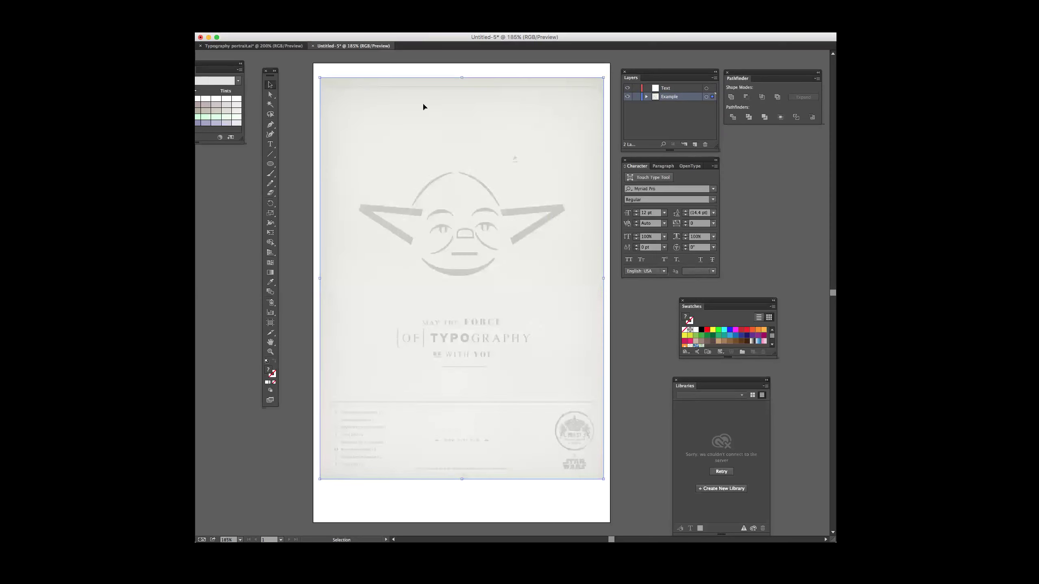
click(636, 96)
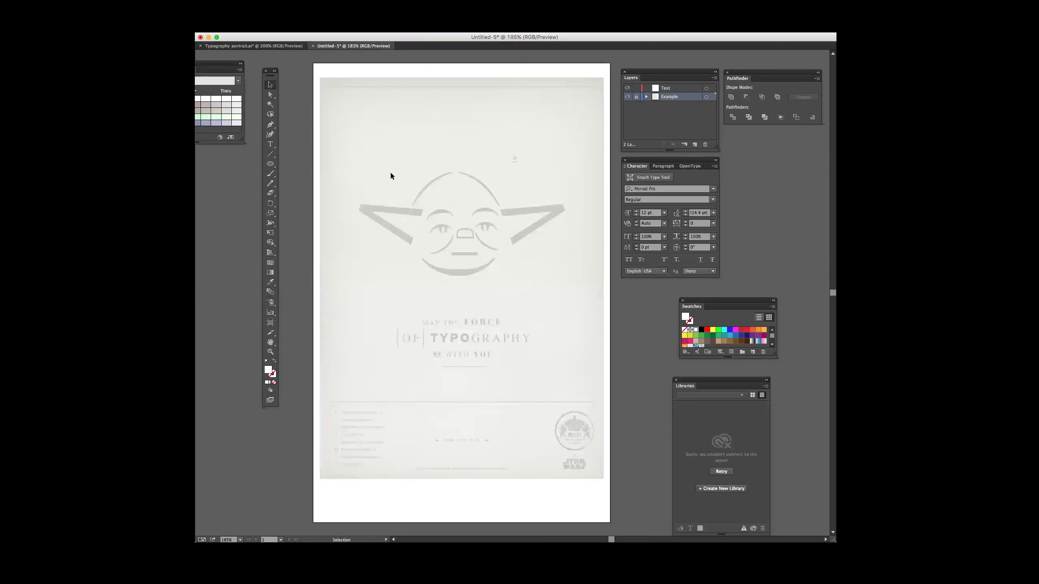
Step: Draw a text box above Yoda's head on the Text layer and enter the character <
click(270, 142)
drag(270, 145, 289, 148)
click(290, 146)
click(660, 88)
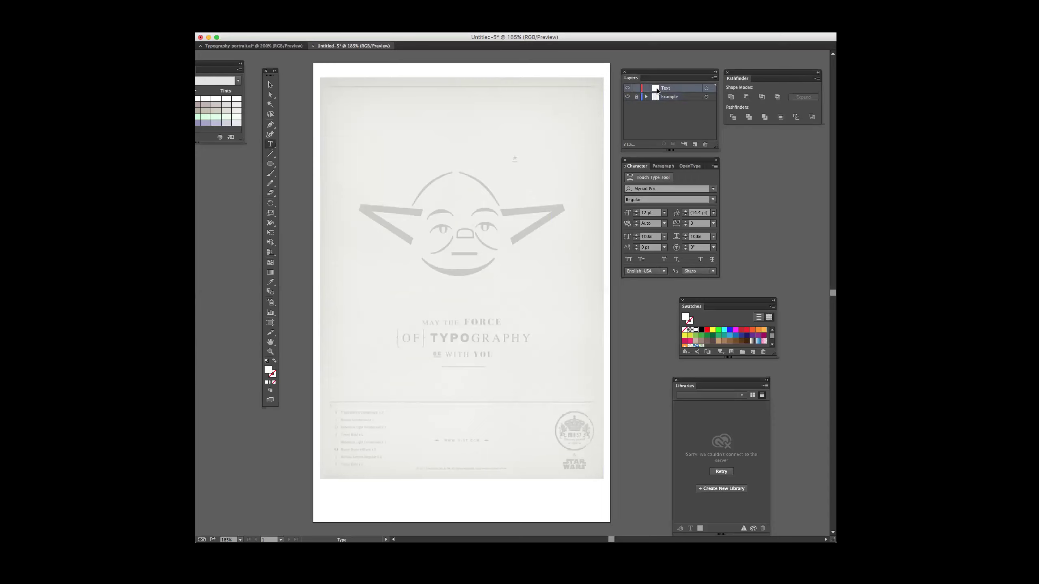
drag(381, 102, 534, 154)
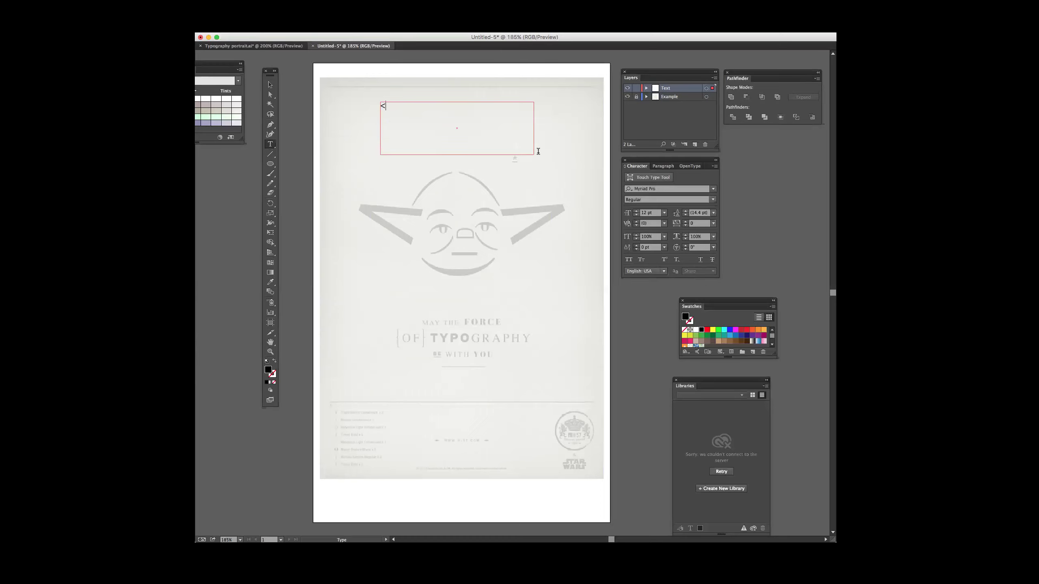
key(Escape)
Step: Enlarge the < character to 70 pt
drag(388, 101, 379, 109)
key(super+z)
double_click(387, 105)
key(shift+Up)
key(shift+Up)
key(shift+Up)
key(shift+Up)
key(shift+Up)
key(shift+Up)
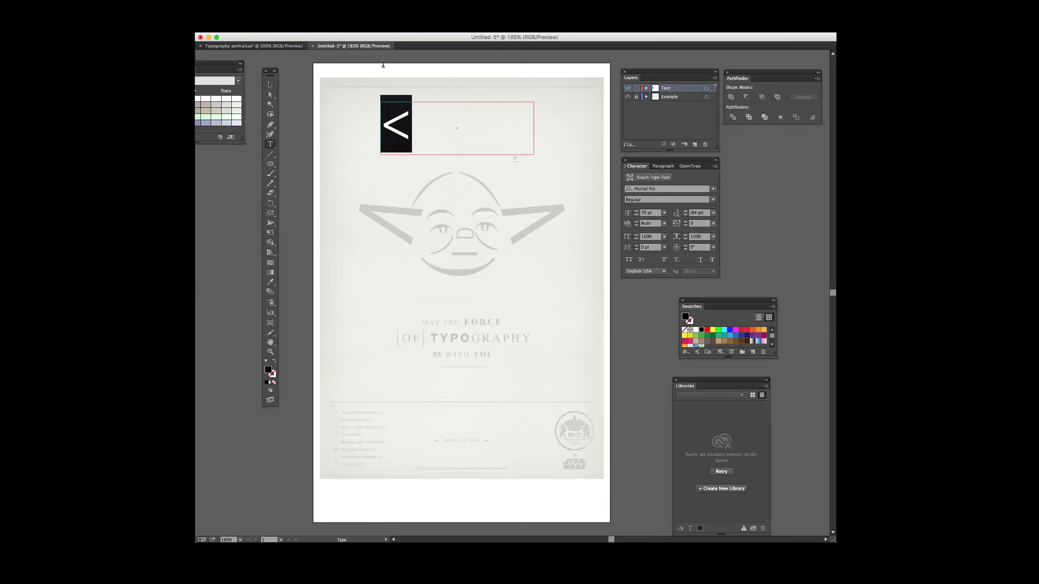
Step: Convert the < character to outlines and move, rotate and scale it to cover Yoda's left-hand ear
click(412, 128)
drag(412, 129, 388, 124)
click(412, 124)
click(200, 5)
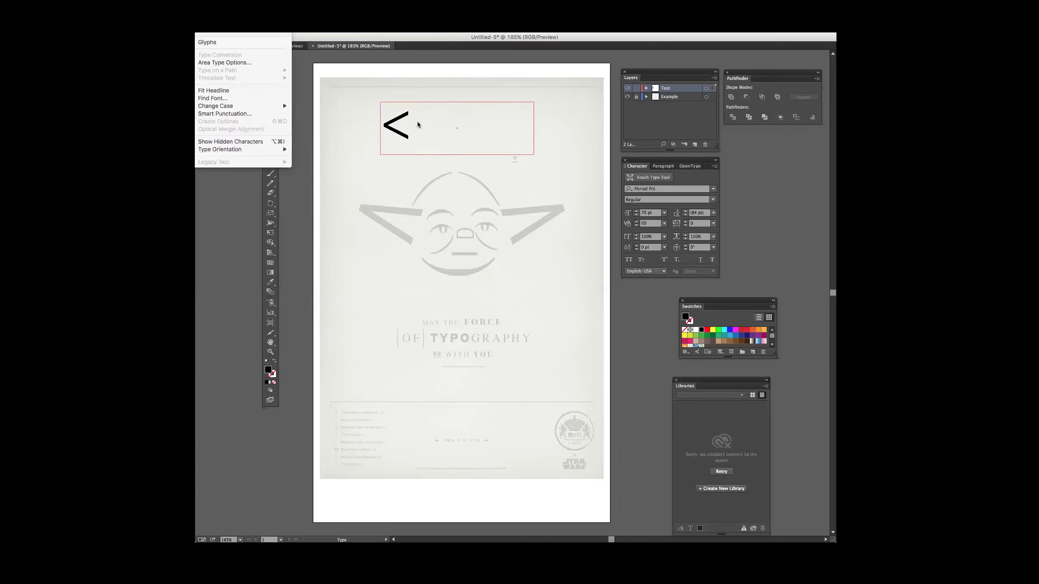
click(438, 130)
click(270, 85)
click(204, 28)
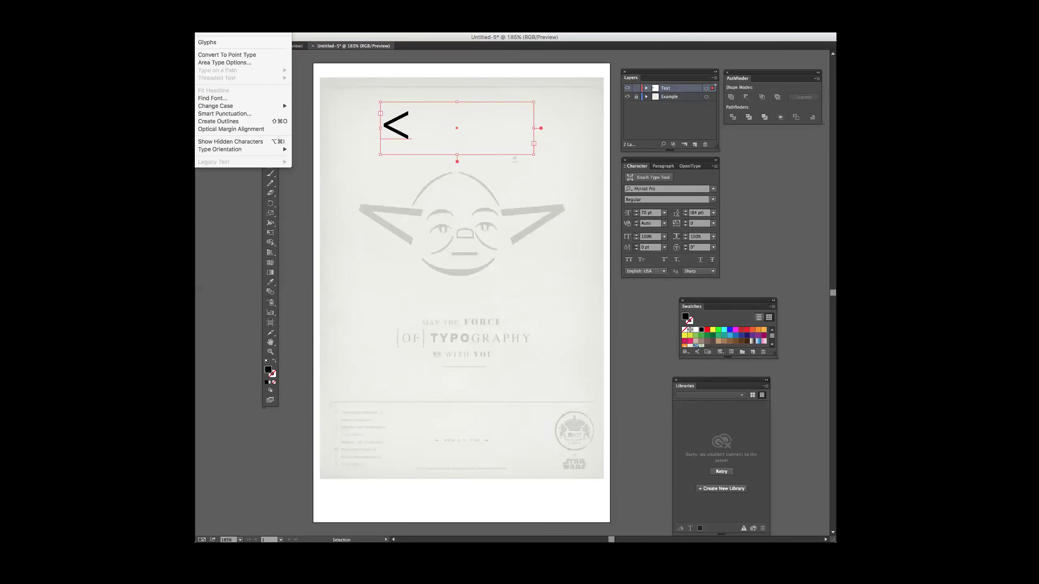
click(216, 121)
drag(405, 120, 369, 213)
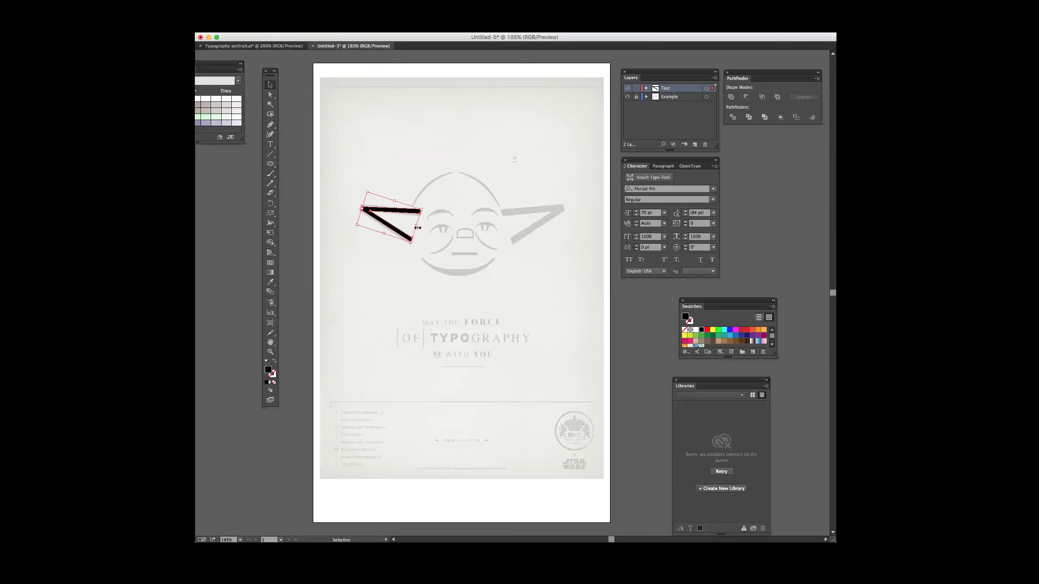
Step: Duplicate the ear shape, reorient the copy and nudge it into place over Yoda's right-hand ear
drag(417, 226, 577, 200)
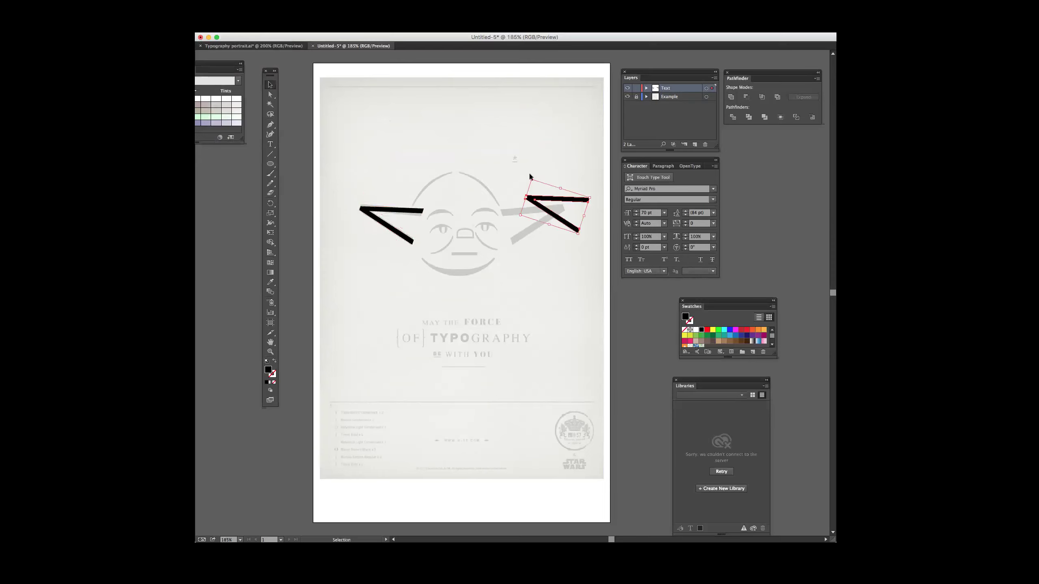
drag(529, 174, 562, 209)
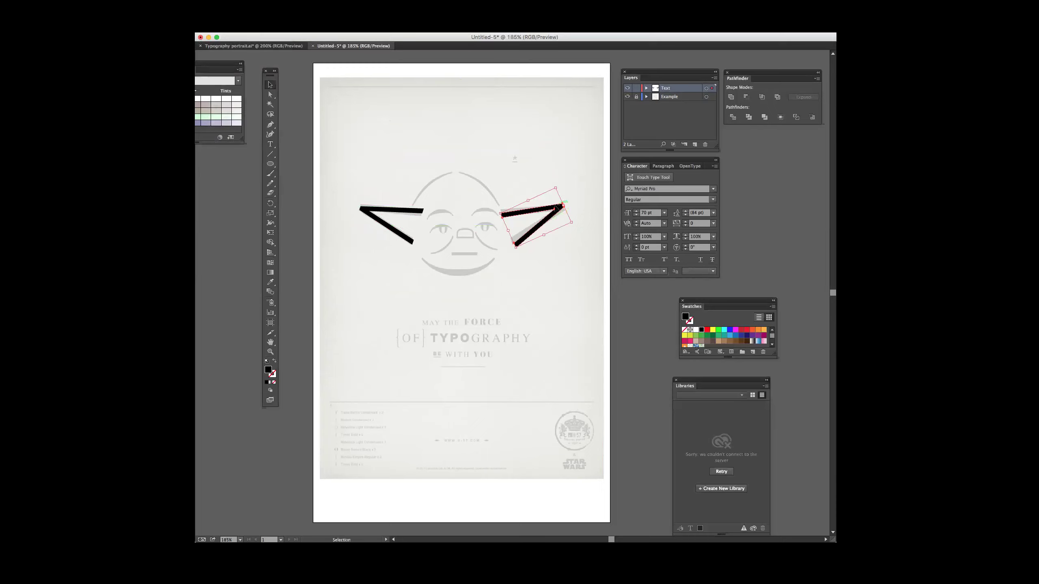
drag(559, 185, 560, 184)
key(Up)
key(Up)
key(Left)
key(Left)
click(574, 179)
Step: Draw another text box above Yoda's head, enter the character ( at 70 pt and select it
key(t)
mouse_move(415, 109)
mouse_down()
mouse_move(433, 146)
mouse_move(523, 146)
mouse_up()
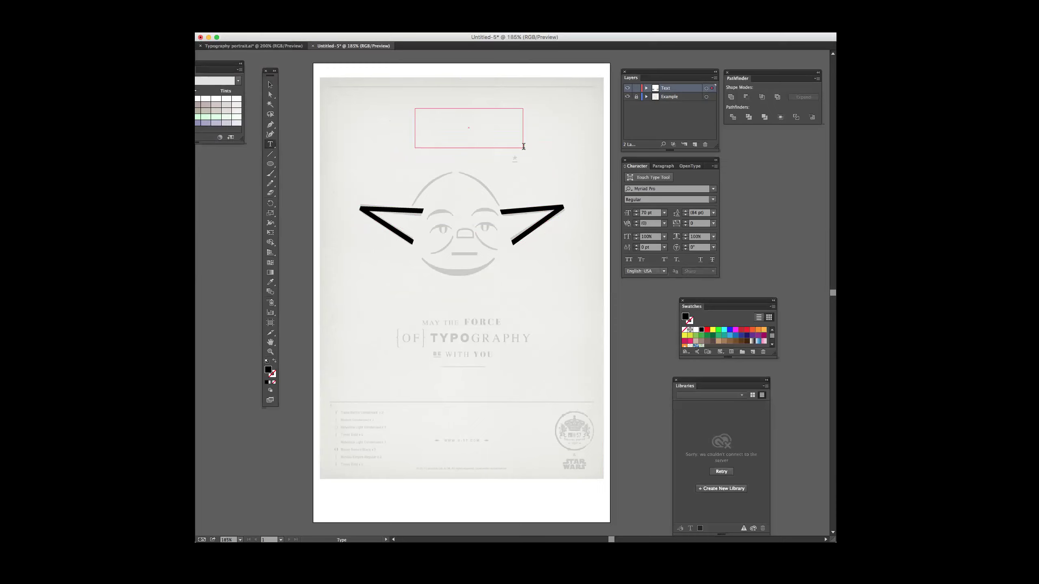
text(()
key(Escape)
drag(423, 121, 401, 118)
click(200, 28)
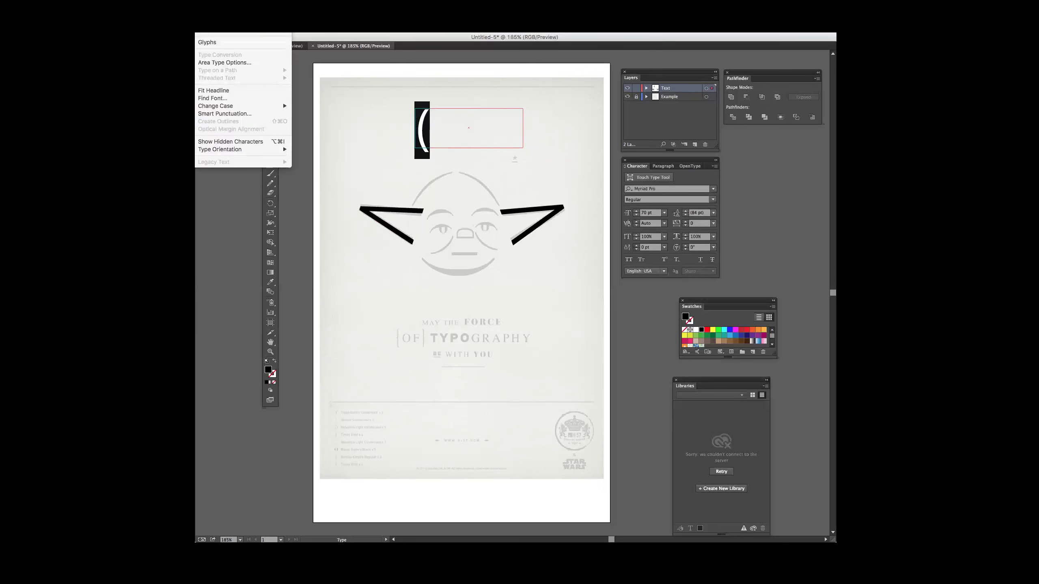
click(271, 155)
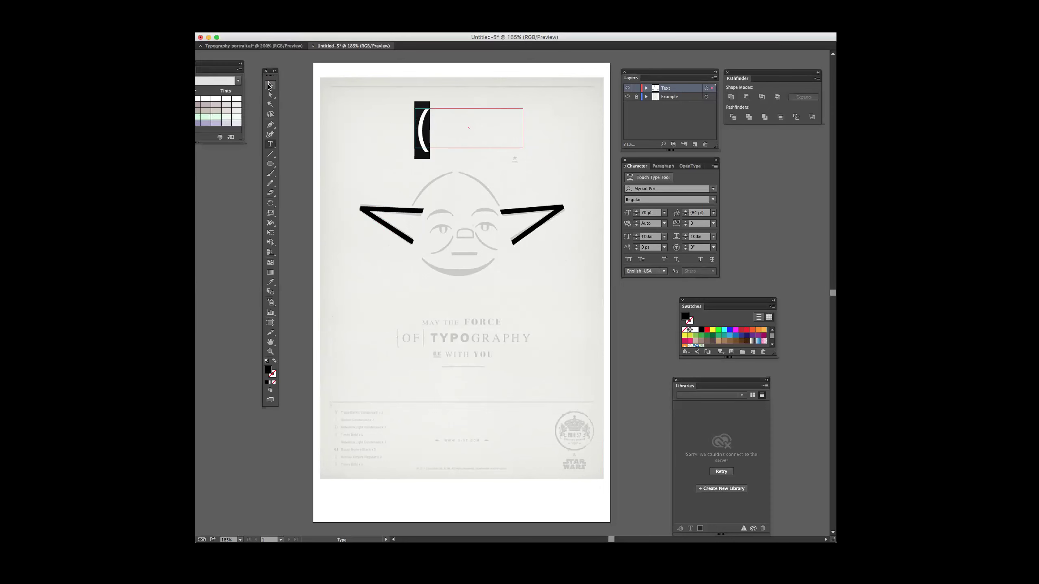
Step: Convert the ( character above Yoda's head to outlines
click(270, 85)
click(200, 30)
click(207, 121)
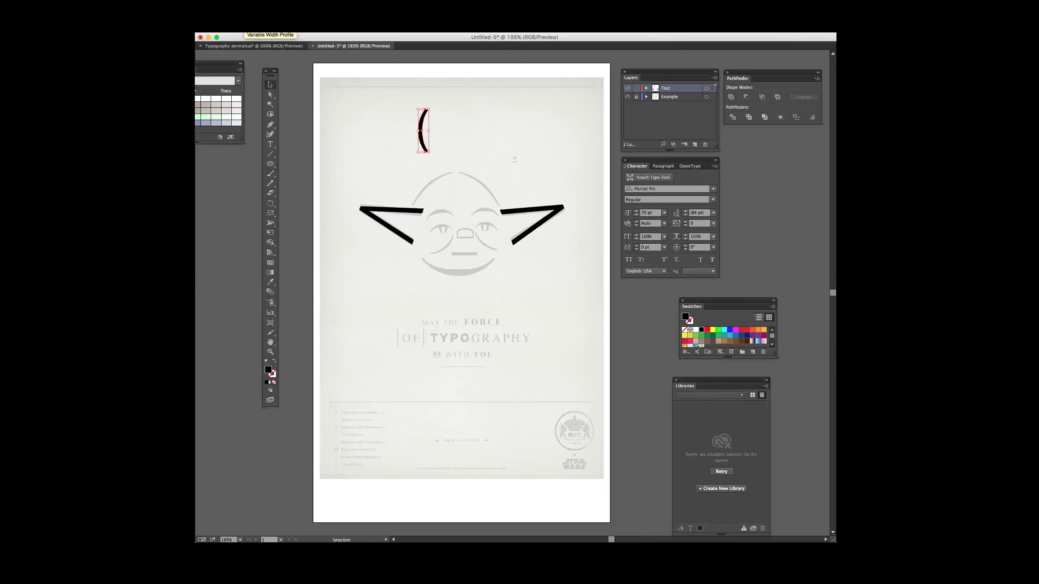
click(233, 28)
click(209, 38)
click(248, 28)
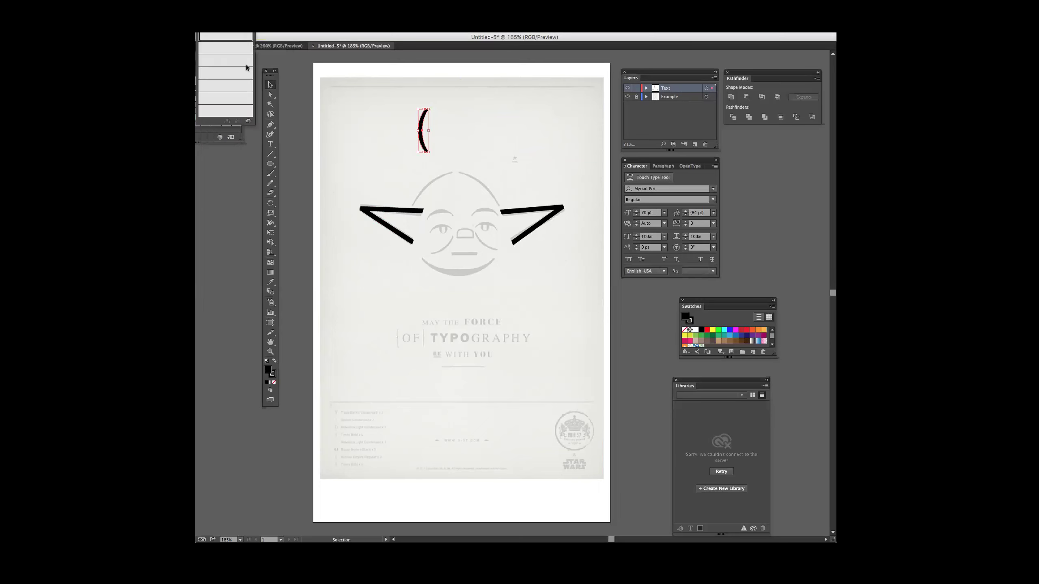
click(248, 28)
key(super+z)
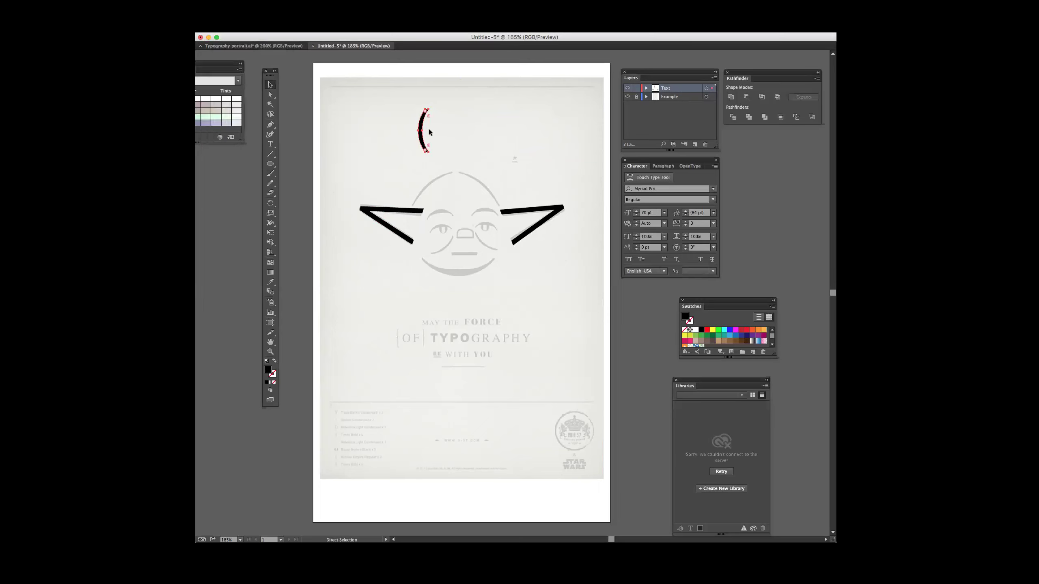
Step: Rotate and scale the outlined ( over one of Yoda's eyebrows, and fit a duplicate over the other eyebrow
drag(429, 131, 497, 213)
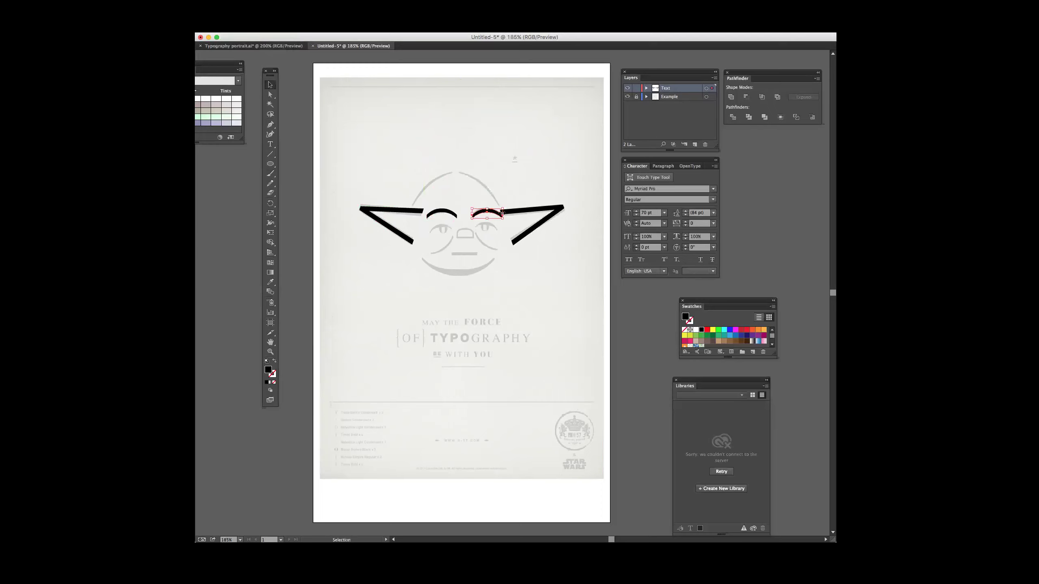
drag(501, 214, 497, 214)
click(536, 191)
click(454, 213)
mouse_move(457, 214)
mouse_down()
mouse_move(449, 204)
mouse_move(446, 217)
mouse_move(460, 219)
mouse_up()
click(458, 233)
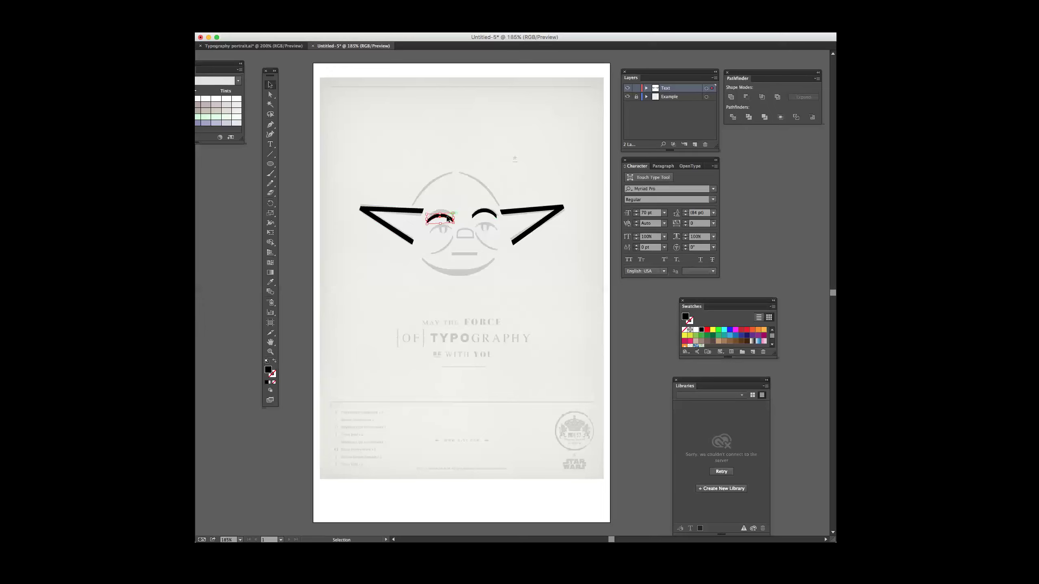
click(497, 143)
click(489, 211)
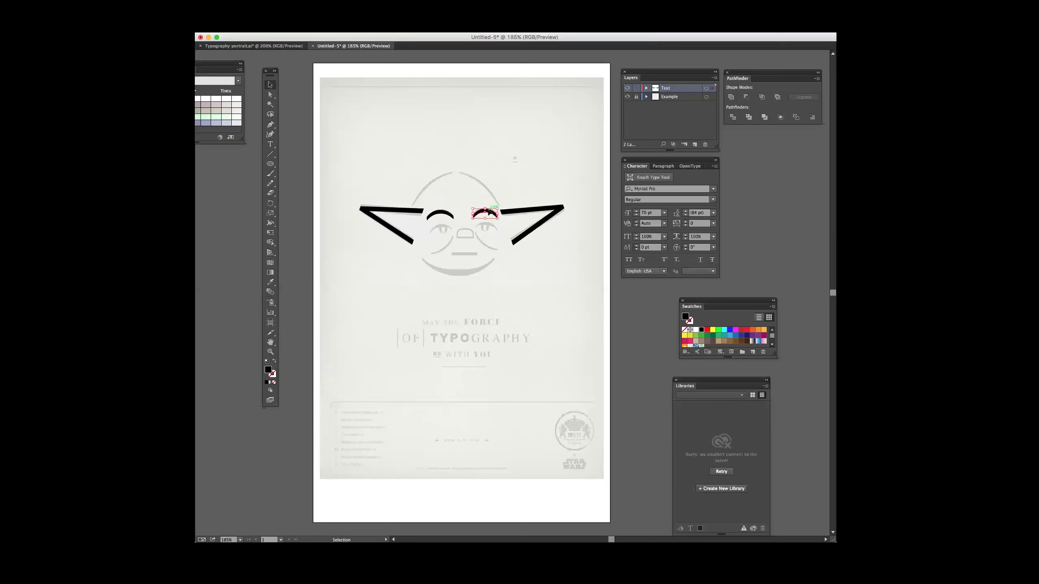
click(535, 186)
Step: Duplicate an eyebrow curve and enlarge and rotate copies to trace both sides of Yoda's head outline
drag(439, 215, 452, 168)
mouse_move(414, 198)
mouse_down()
mouse_move(439, 183)
mouse_move(414, 205)
mouse_up()
click(492, 154)
click(490, 188)
key(Delete)
drag(450, 176, 502, 201)
drag(460, 169, 460, 170)
click(531, 166)
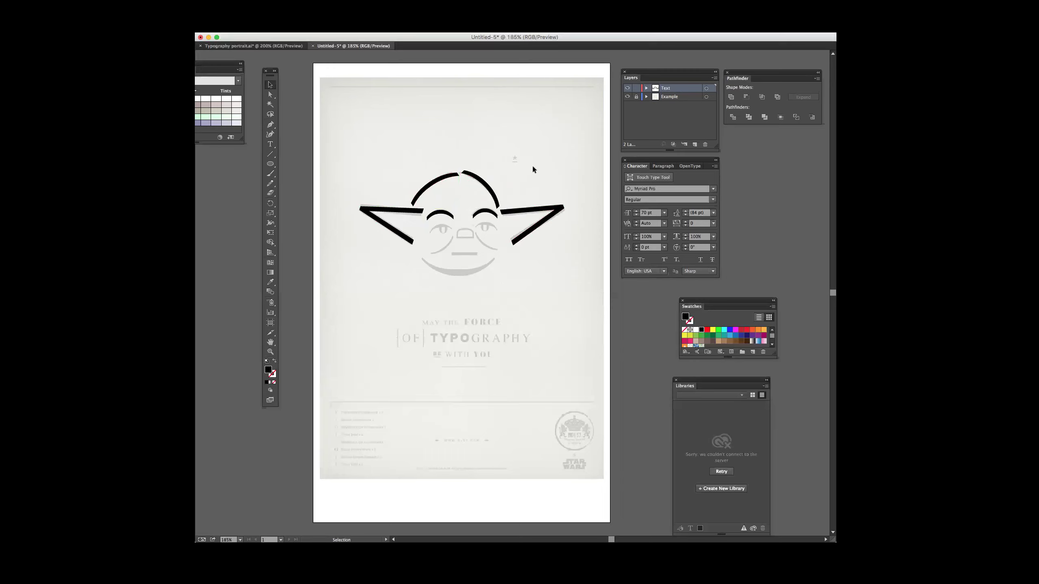
Step: Fine-tune the size, angle and position of the two head curves over the poster's outline
click(459, 176)
drag(461, 178, 487, 190)
click(483, 200)
click(480, 179)
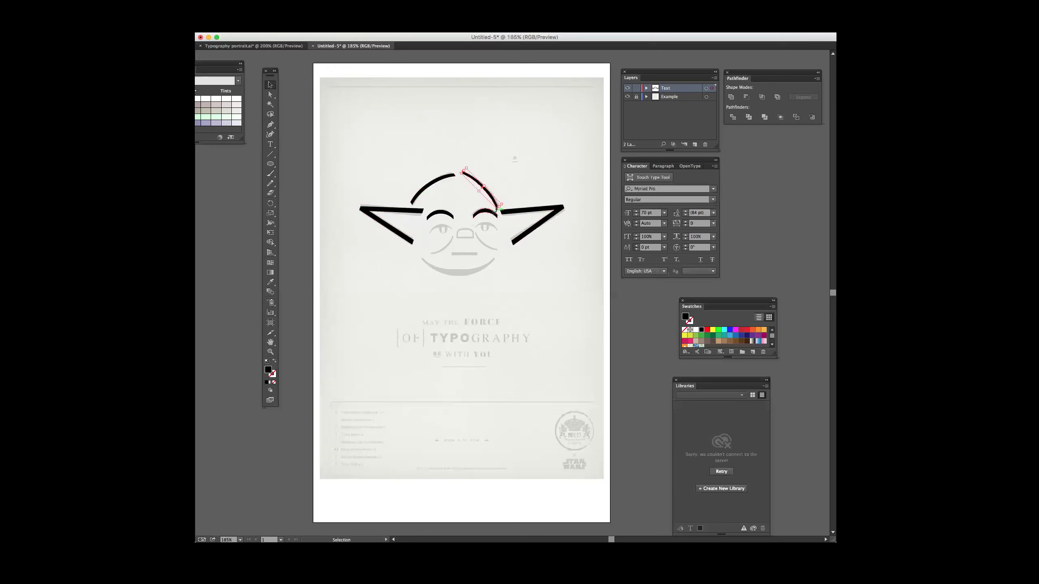
drag(497, 210, 500, 208)
click(530, 189)
click(480, 185)
click(512, 167)
Step: Duplicate the left-hand head curve, turn the copy upside down and position it over Yoda's chin line
drag(428, 186, 494, 259)
drag(422, 242, 479, 271)
click(270, 94)
key(v)
key(super+equal)
key(super+equal)
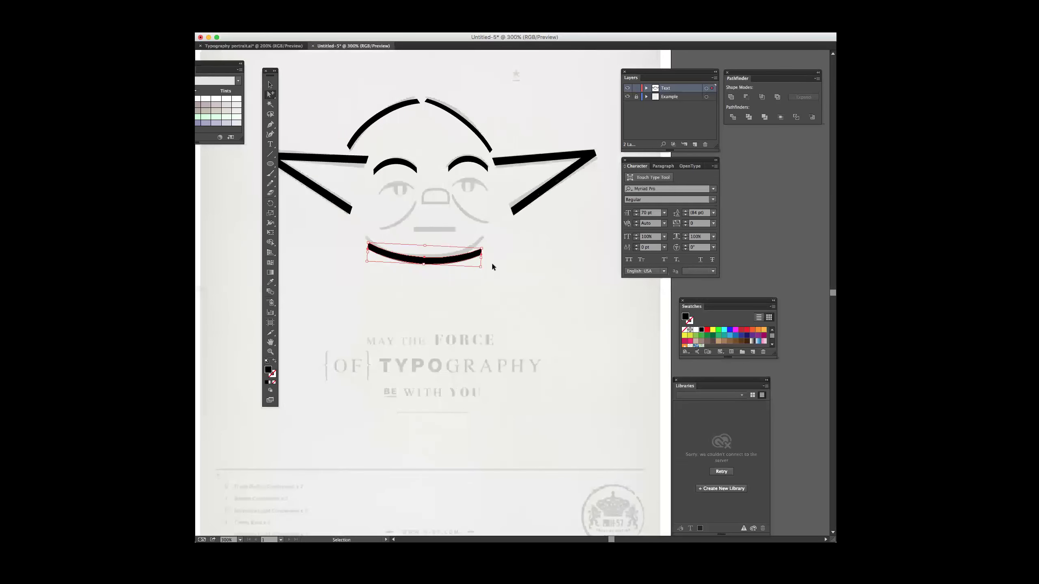
key(super+equal)
key(super+equal)
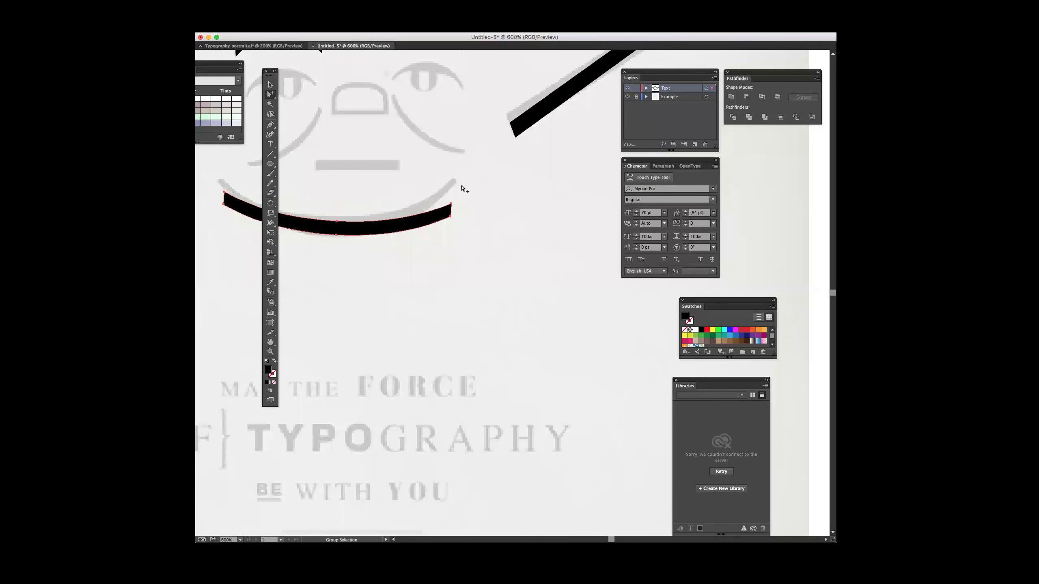
click(452, 204)
drag(454, 200, 454, 180)
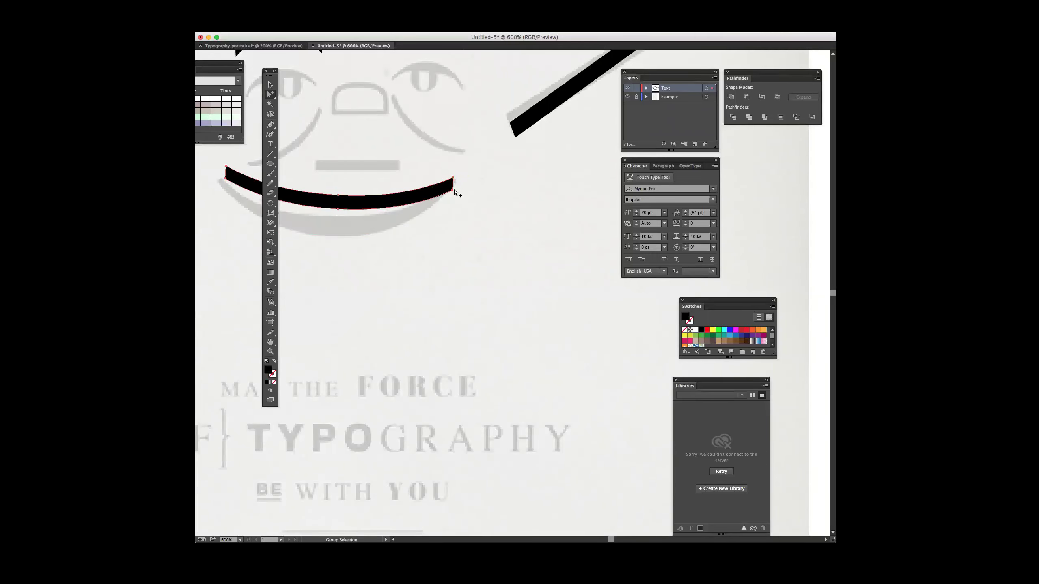
mouse_move(454, 189)
mouse_down()
mouse_move(455, 225)
mouse_move(443, 224)
mouse_move(452, 200)
mouse_up()
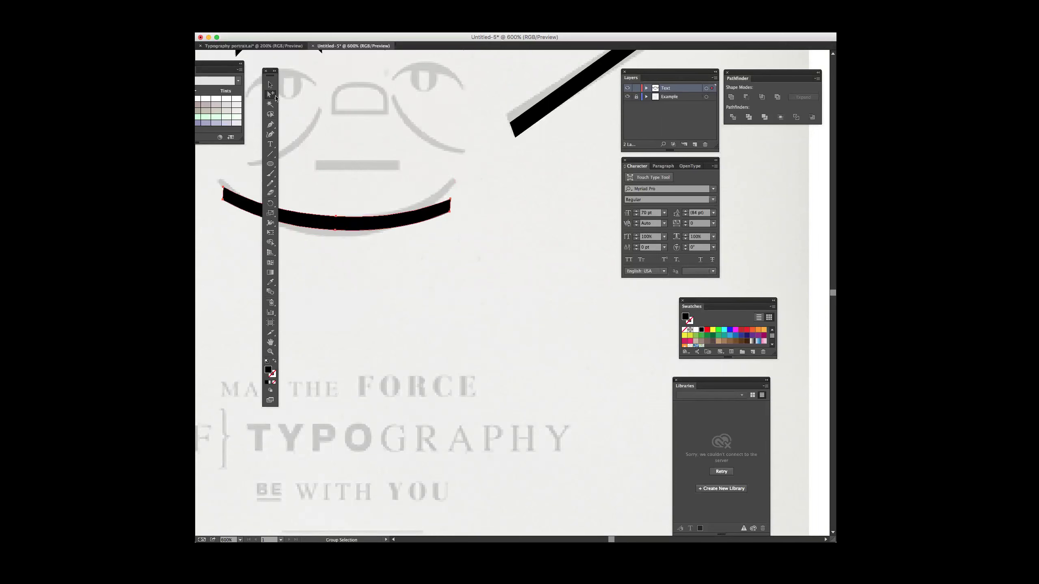
Step: Move the anchor points at the chin curve's right-hand end and centre to follow the poster's chin shape
drag(272, 97, 282, 95)
drag(452, 196, 450, 178)
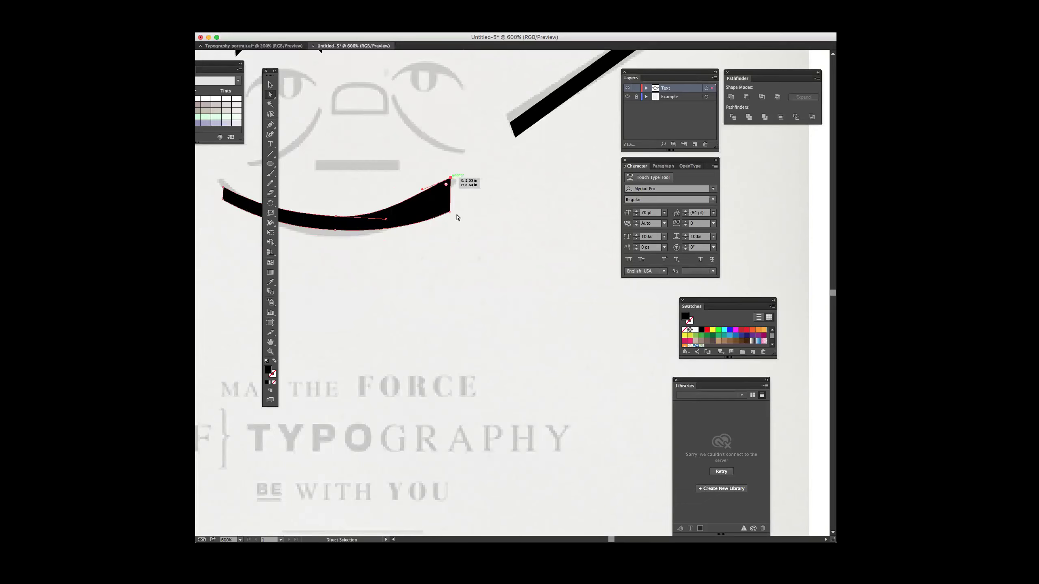
drag(450, 214, 458, 184)
scroll(481, 186, left, 3)
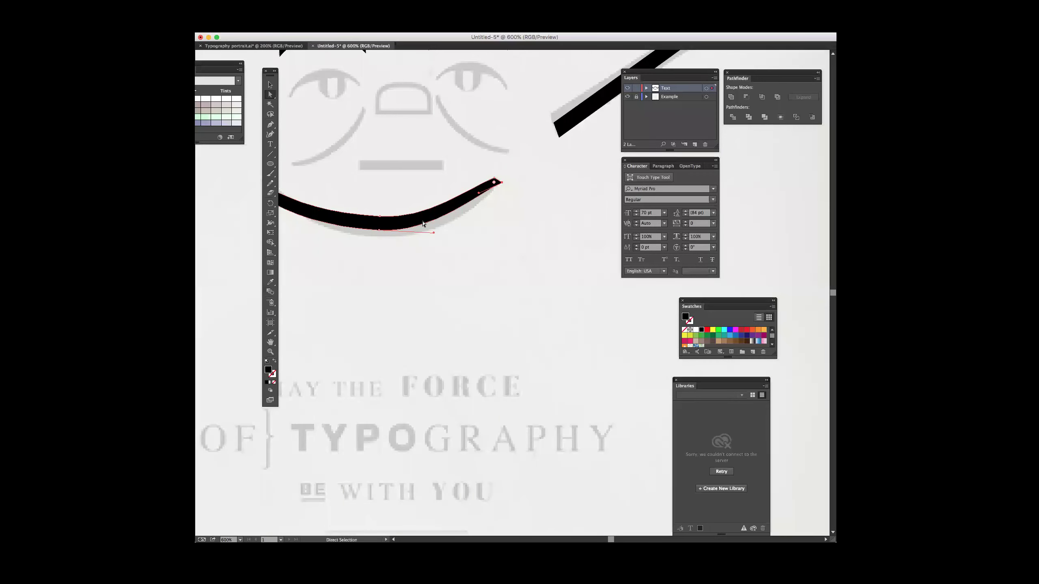
mouse_move(387, 233)
mouse_down()
mouse_move(404, 238)
mouse_move(390, 218)
mouse_up()
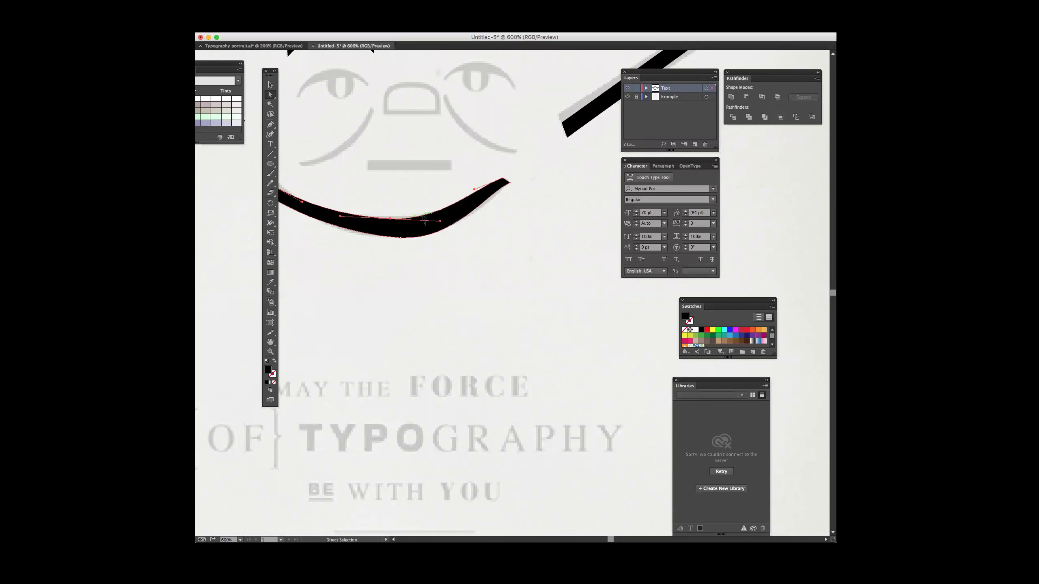
Step: Raise the left-hand end of the chin curve and pull its lower centre down to match the poster
scroll(423, 215, left, 1)
scroll(423, 217, left, 2)
scroll(424, 217, up, 1)
drag(311, 207, 309, 200)
drag(424, 231, 426, 241)
drag(310, 220, 305, 202)
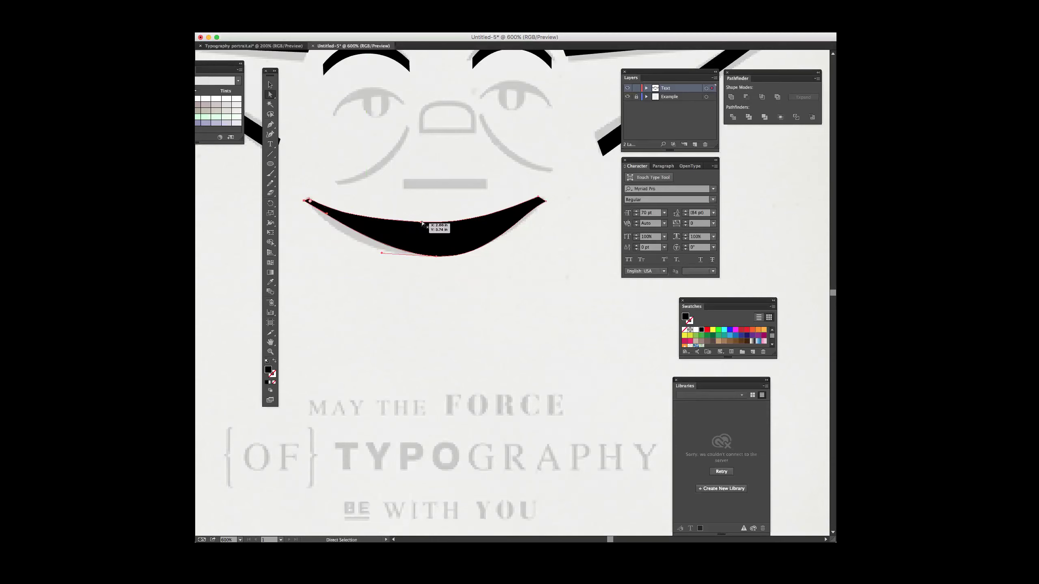
Step: Lower the chin curve's upper centre anchor and realign its left-hand tip, undoing the misplaced adjustments
drag(423, 223, 427, 245)
key(super+z)
key(super+z)
key(super+z)
key(super+shift+z)
drag(425, 238, 423, 236)
drag(310, 220, 306, 201)
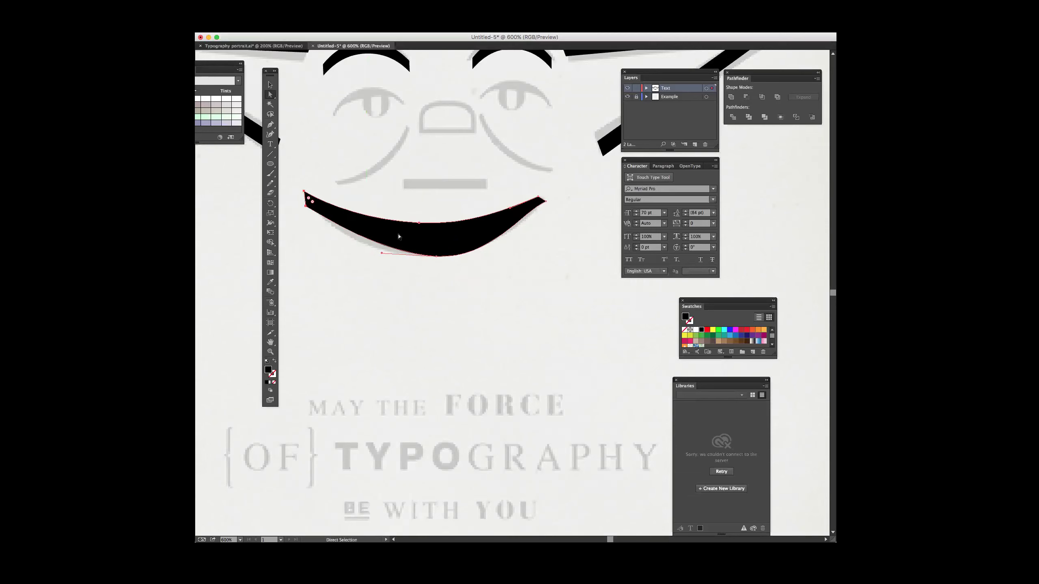
key(super+z)
mouse_move(309, 203)
mouse_down()
mouse_move(310, 218)
mouse_move(324, 222)
mouse_move(303, 203)
mouse_up()
shift+click(311, 219)
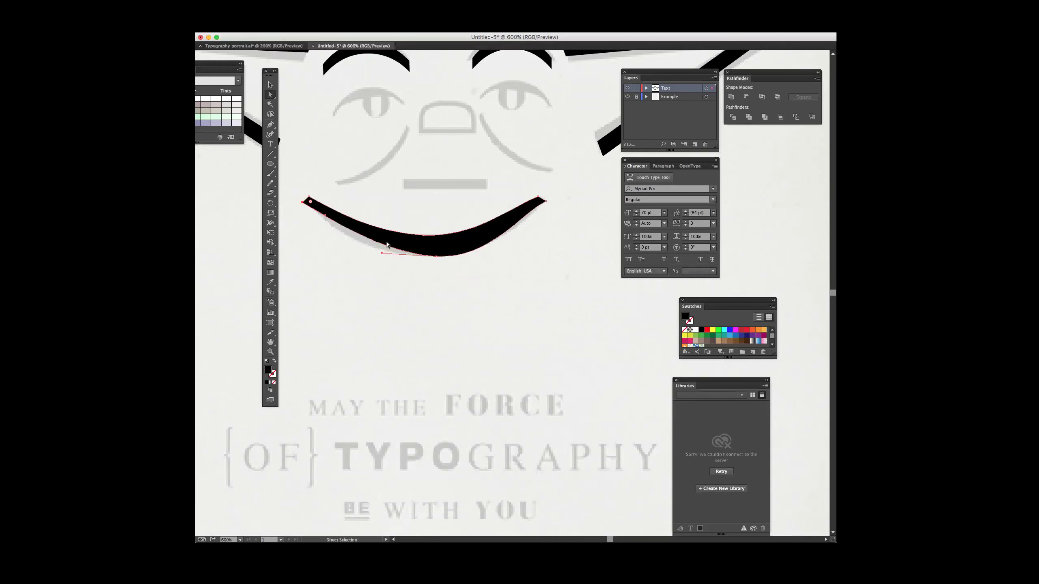
Step: Lengthen both handles of the chin's lower centre anchor and refine its right-hand tip for an even curve
drag(353, 255, 349, 255)
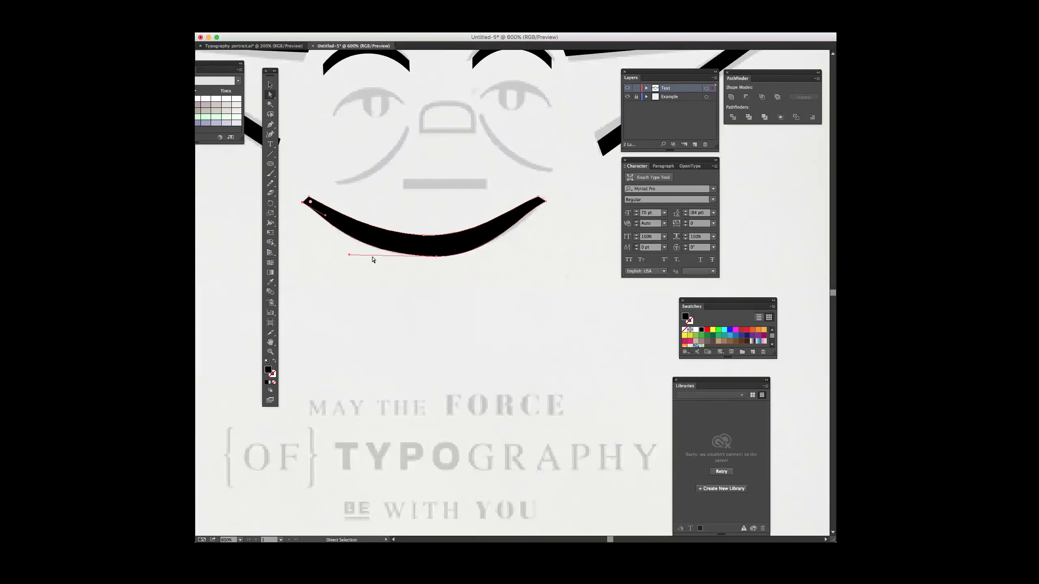
click(546, 202)
drag(491, 257, 503, 256)
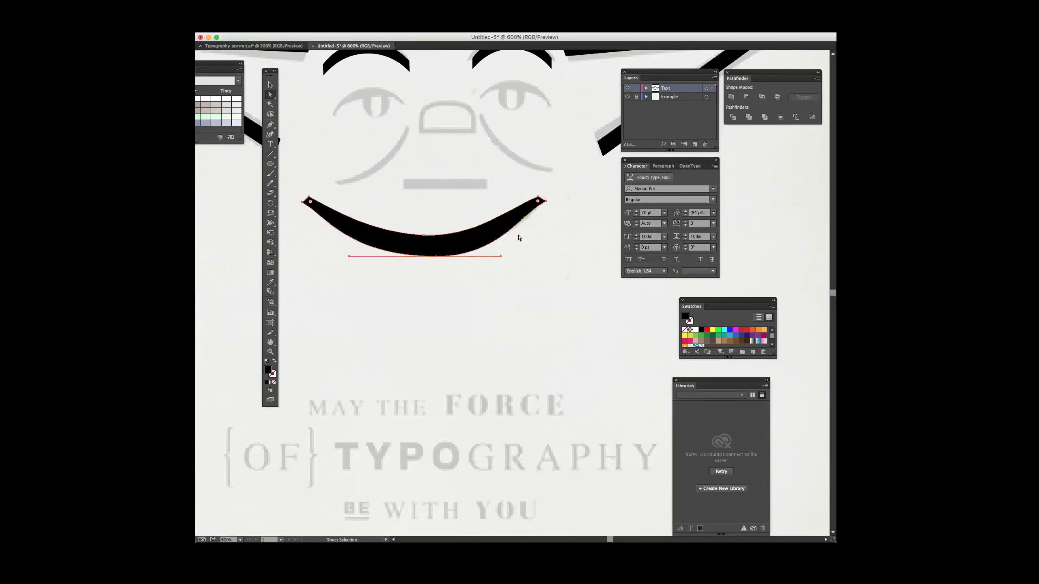
click(546, 201)
drag(523, 212, 524, 215)
key(v)
click(446, 298)
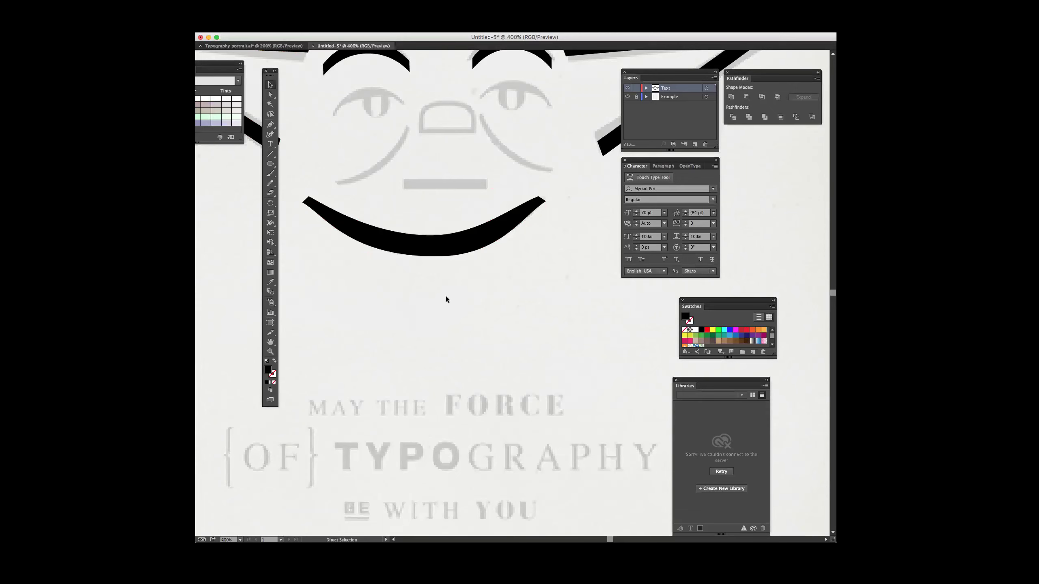
key(super+minus)
key(super+minus)
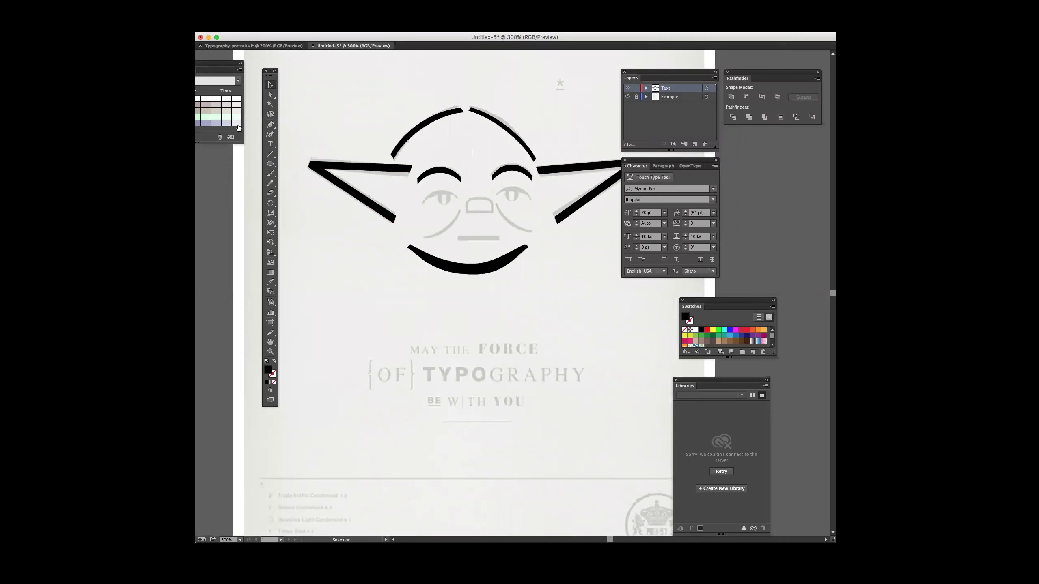
click(270, 144)
drag(330, 72, 415, 116)
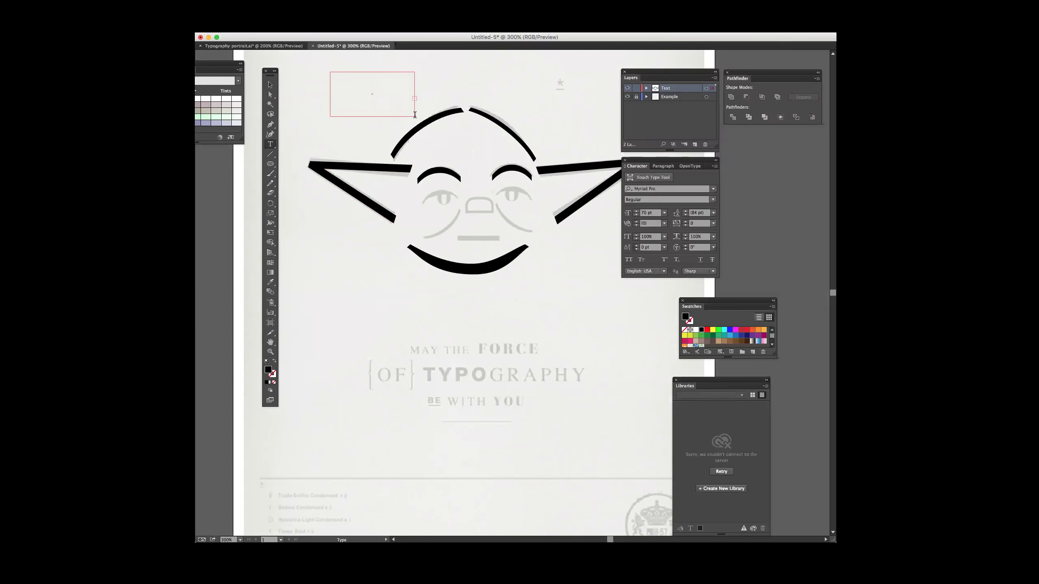
click(270, 85)
click(356, 86)
Step: Duplicate an eyebrow curve and fit smaller copies over the upper lids of both of Yoda's eyes
click(444, 176)
drag(444, 176, 527, 196)
click(537, 216)
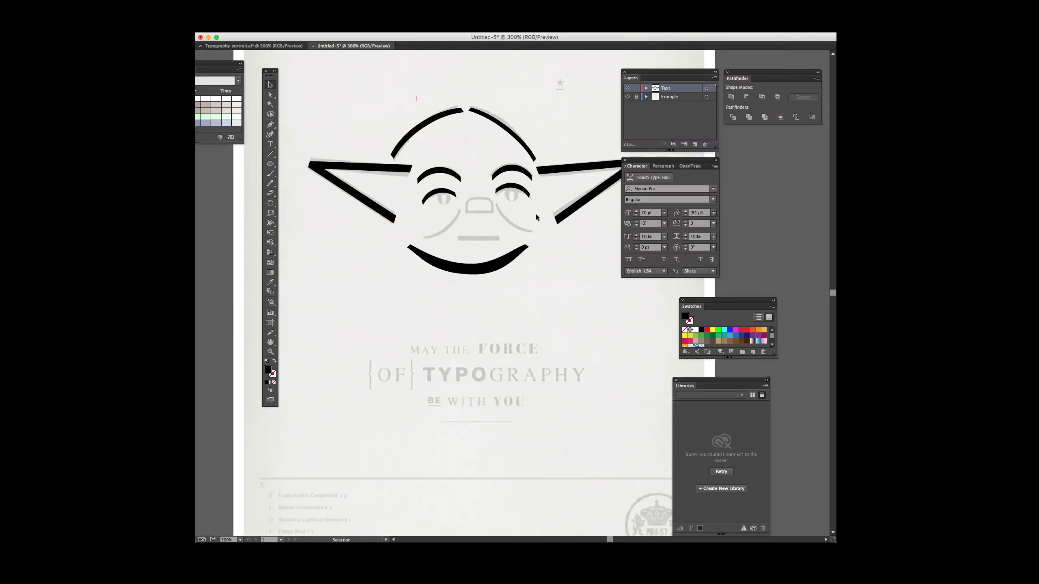
Step: Duplicate an eyelid curve and rotate and scale copies over the cheek lines on both sides of Yoda's nose
click(437, 191)
drag(431, 197, 460, 207)
drag(432, 241, 514, 226)
click(463, 236)
key(super+z)
click(561, 246)
Step: Draw a text box below Yoda's face and enter the letter D at 30 pt
click(270, 144)
drag(400, 323, 516, 377)
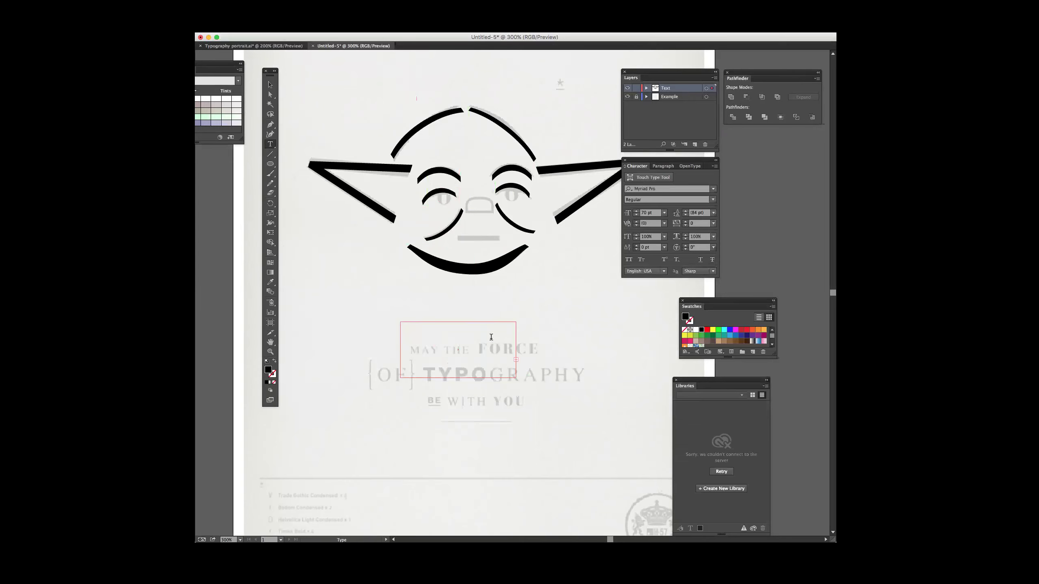
key(Escape)
key(shift+Down)
key(shift+Down)
key(shift+Down)
key(shift+Down)
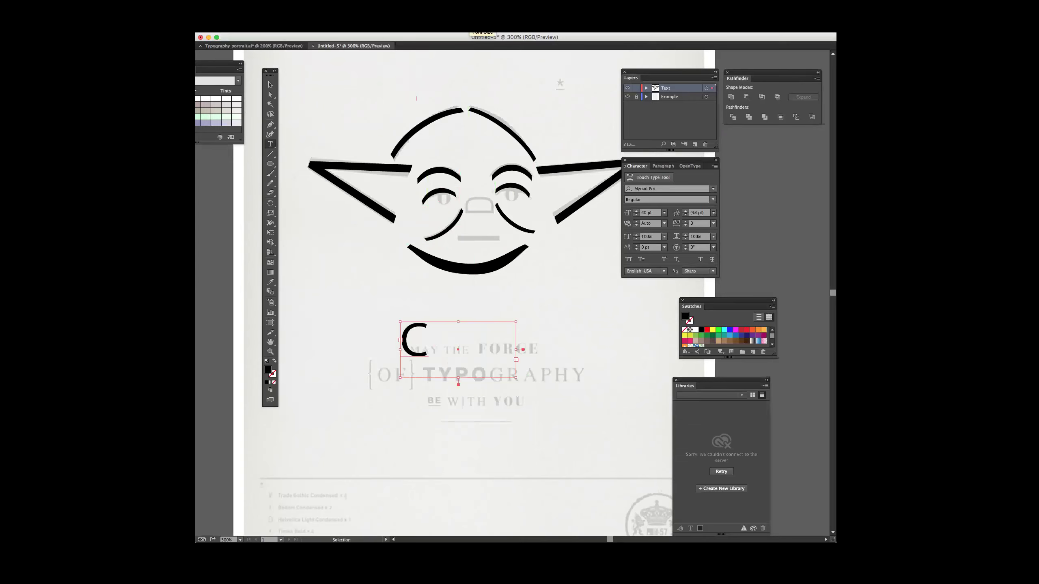
key(t)
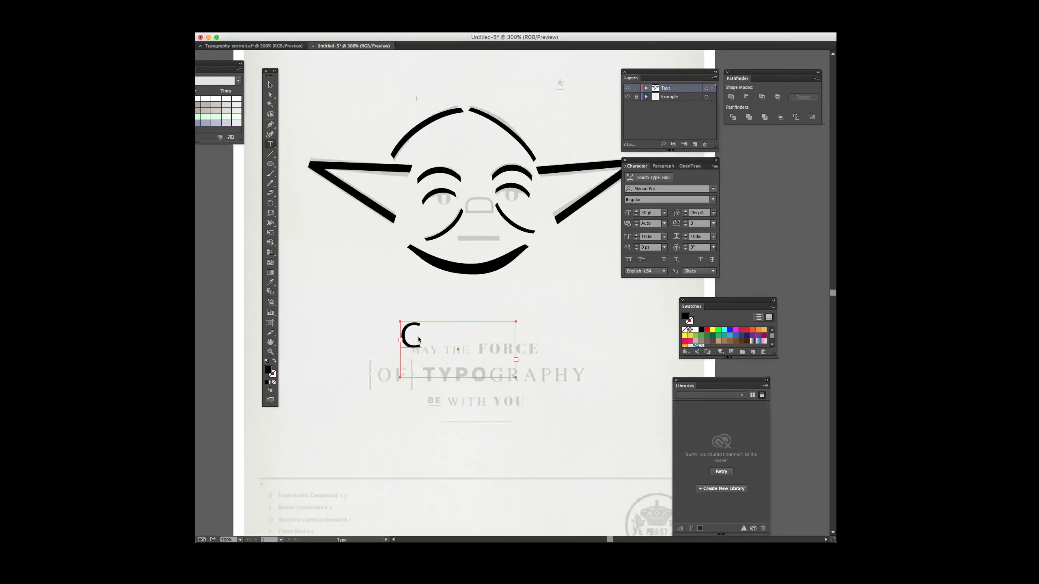
drag(418, 338, 410, 335)
text(D)
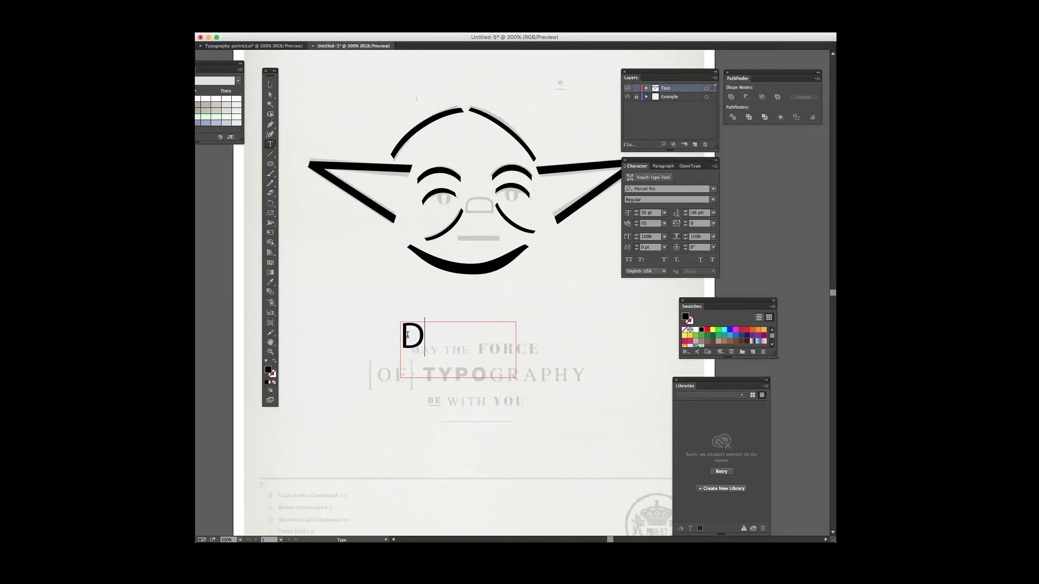
Step: Convert the D to outlines and rotate, scale and move it to cover Yoda's nose
click(270, 85)
click(200, 4)
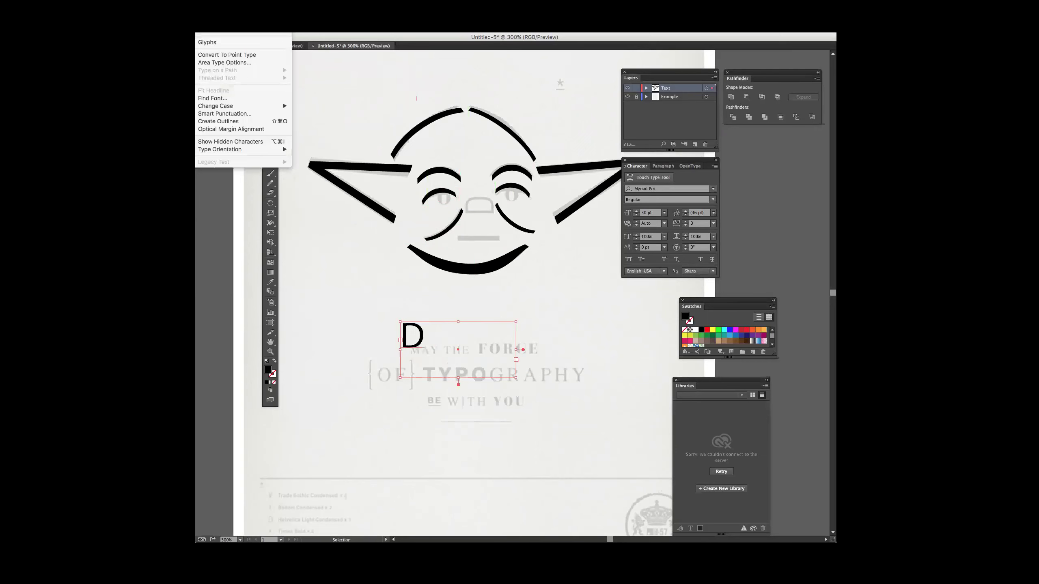
click(214, 122)
drag(421, 330, 494, 207)
key(super+z)
click(564, 299)
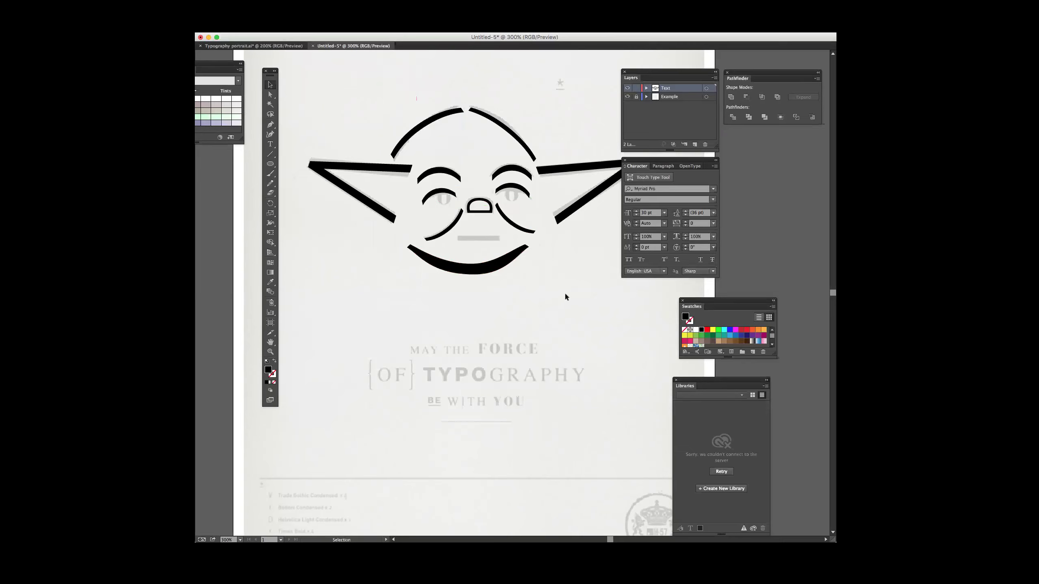
click(480, 200)
drag(480, 198, 495, 215)
click(493, 235)
Step: Enter the letter o in a new text box below Yoda's face and convert it to outlines
key(t)
drag(358, 292, 431, 356)
text(O)
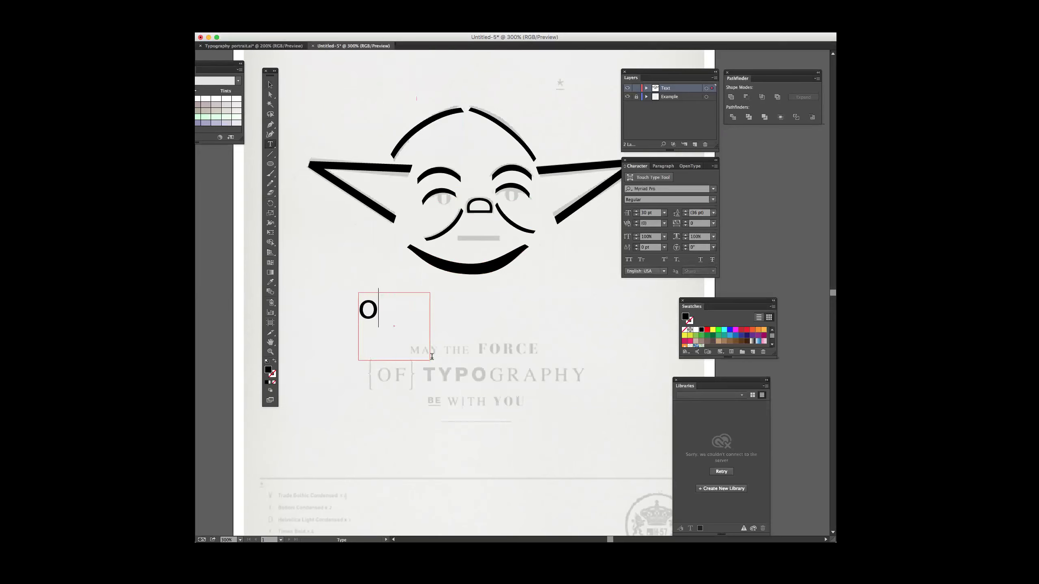
drag(266, 76, 266, 78)
click(269, 88)
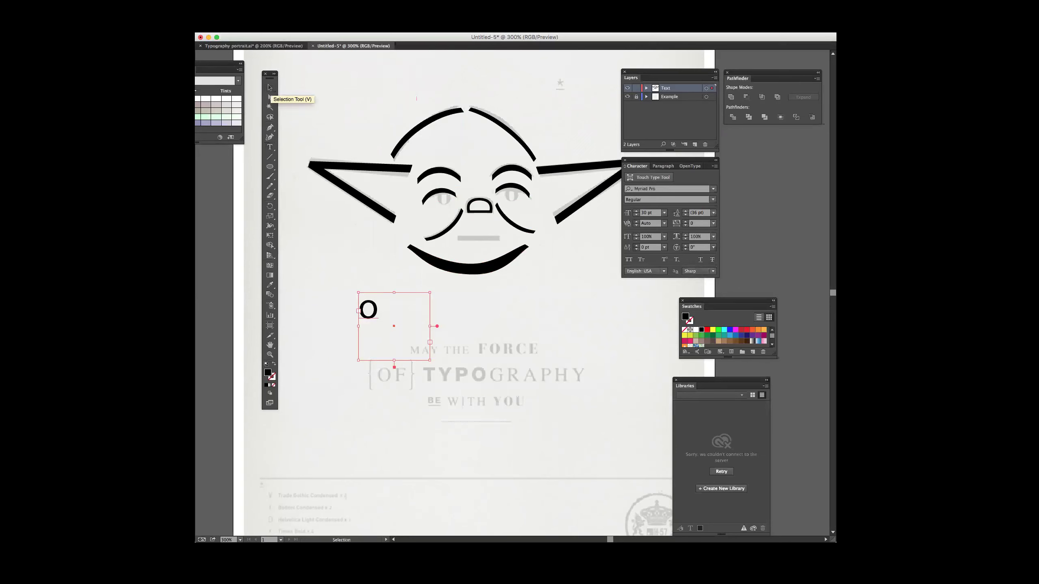
click(201, 3)
click(218, 121)
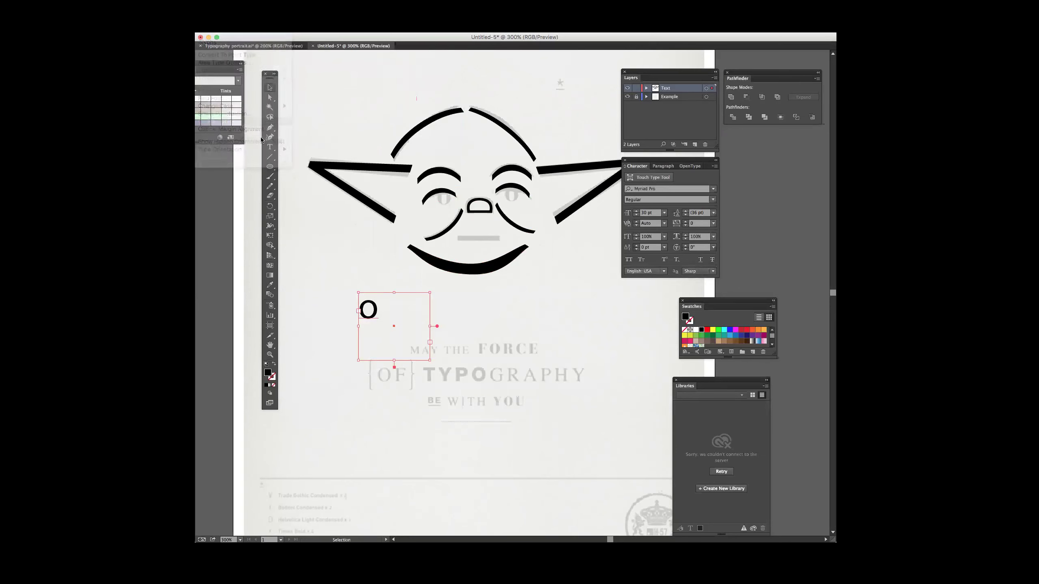
Step: Scale the outlined o over Yoda's left-hand pupil and place a duplicate over the right-hand pupil
drag(375, 307, 446, 207)
click(450, 221)
click(449, 207)
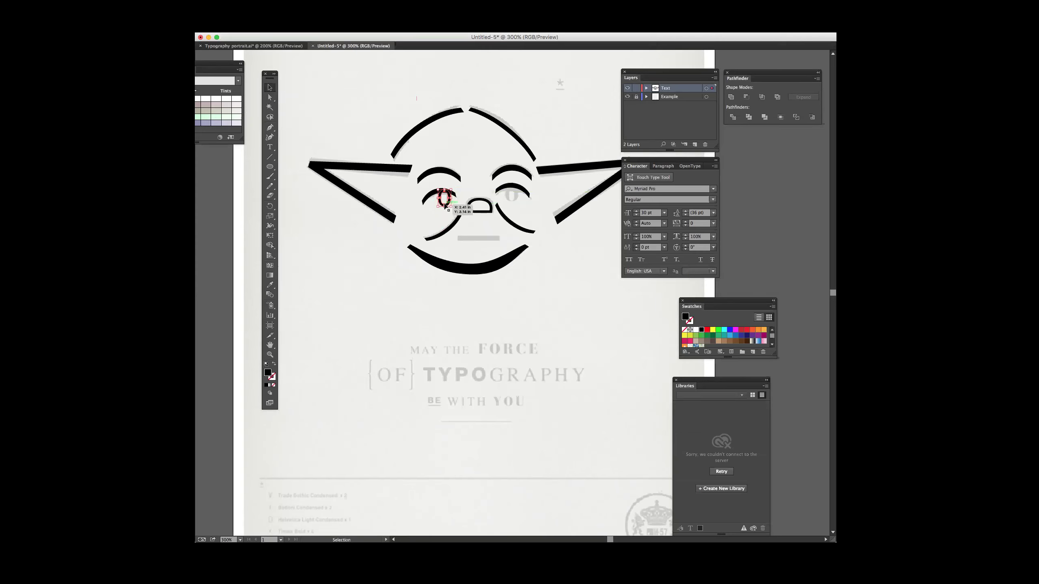
drag(441, 206, 509, 203)
click(517, 226)
click(597, 288)
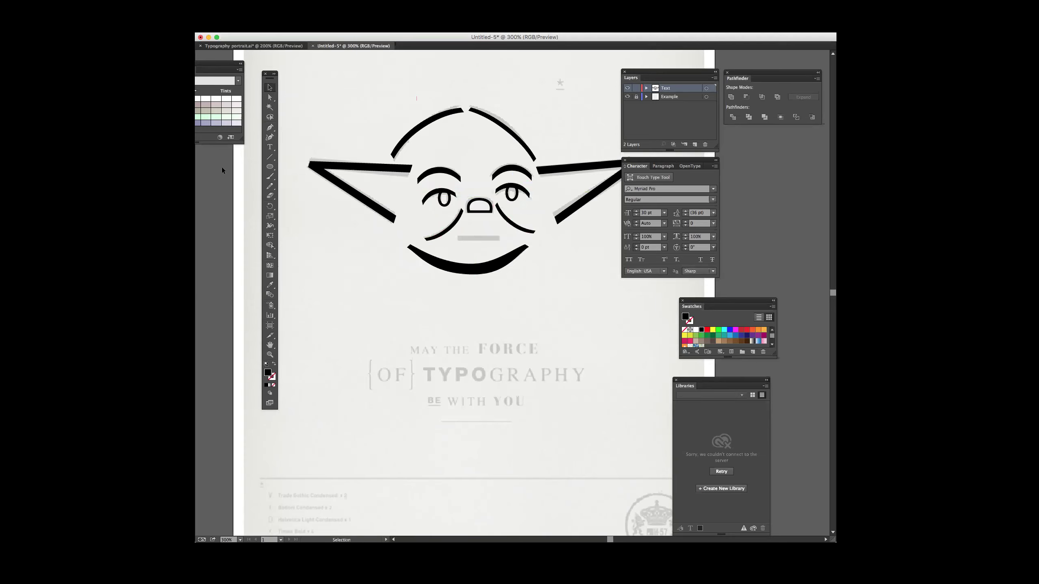
Step: Enter a dash in a new text box below Yoda's face and convert it to outlines
click(270, 147)
drag(319, 283, 410, 315)
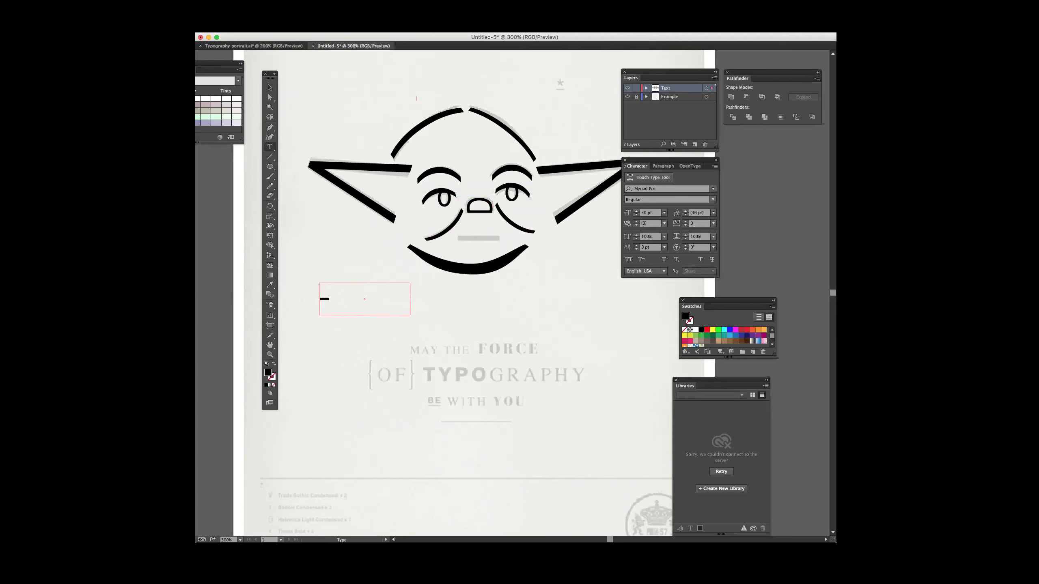
click(200, 6)
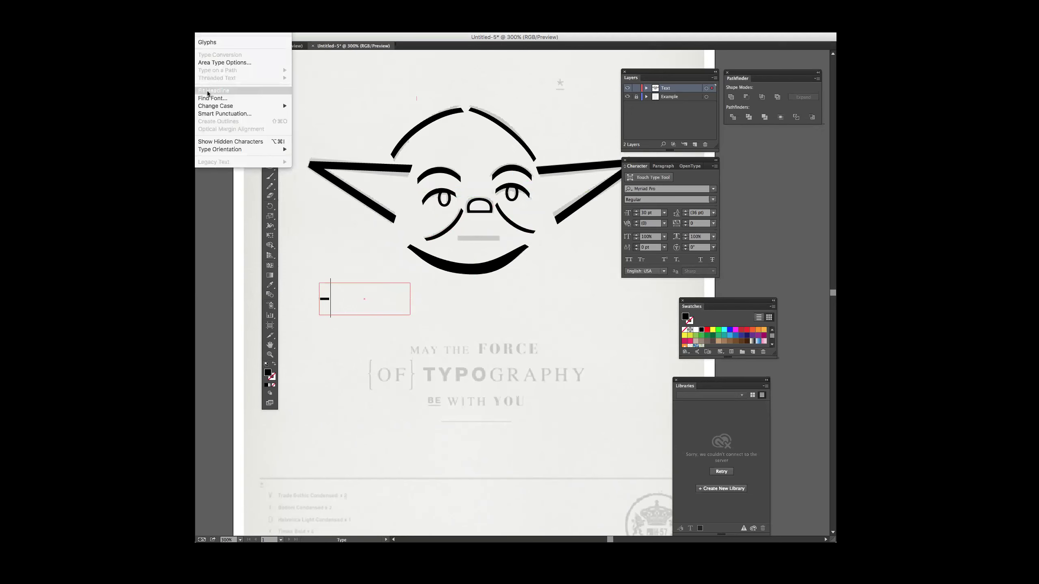
click(338, 319)
key(Escape)
click(199, 6)
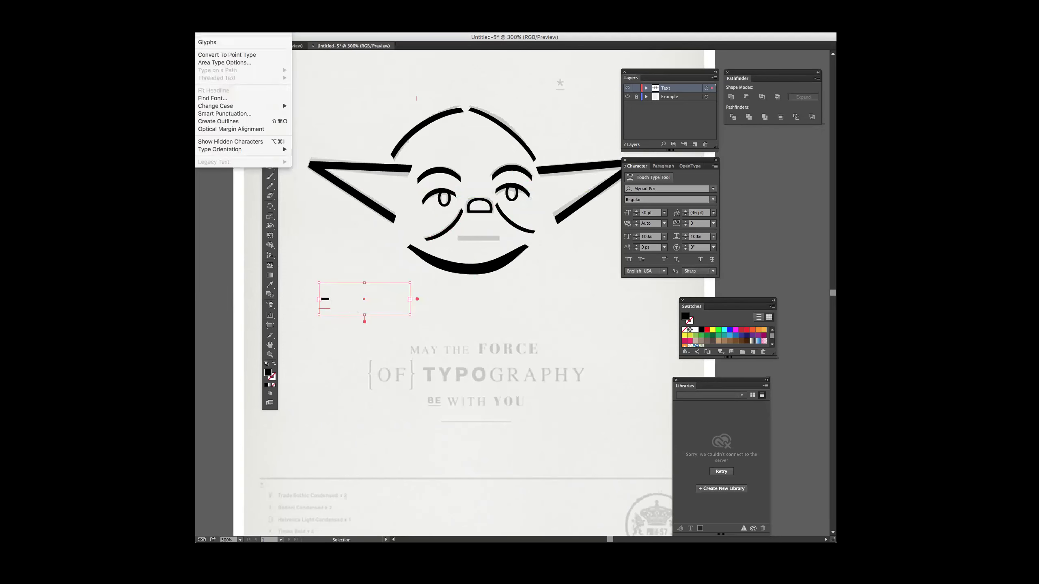
click(226, 123)
Step: Move the outlined dash onto Yoda's mouth line and stretch it to cover the line's full length
drag(329, 300, 484, 240)
click(553, 290)
click(545, 295)
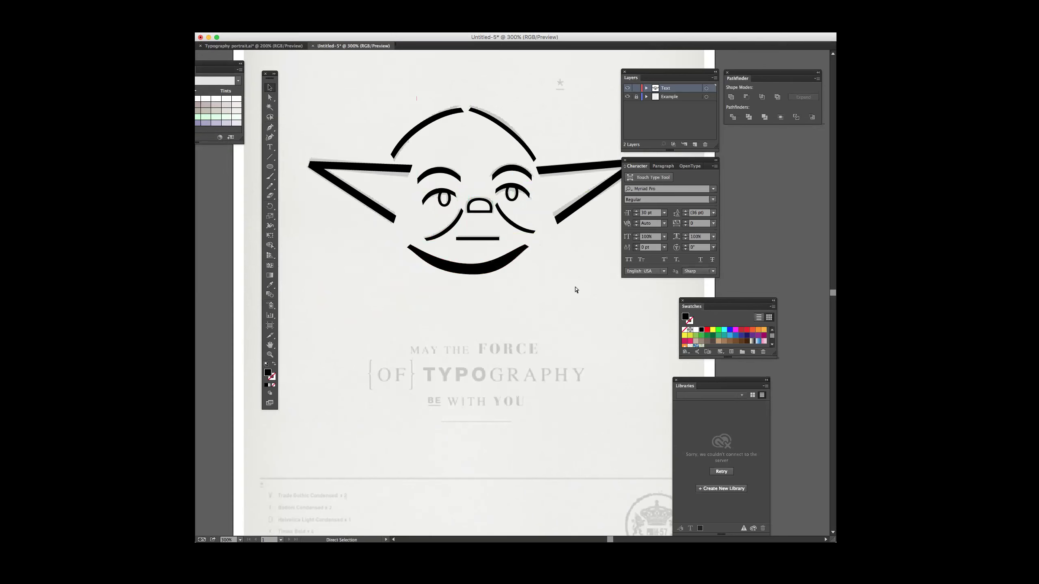
Step: Hide the Example layer and shift the right-hand curve of Yoda's head slightly outward
key(super+minus)
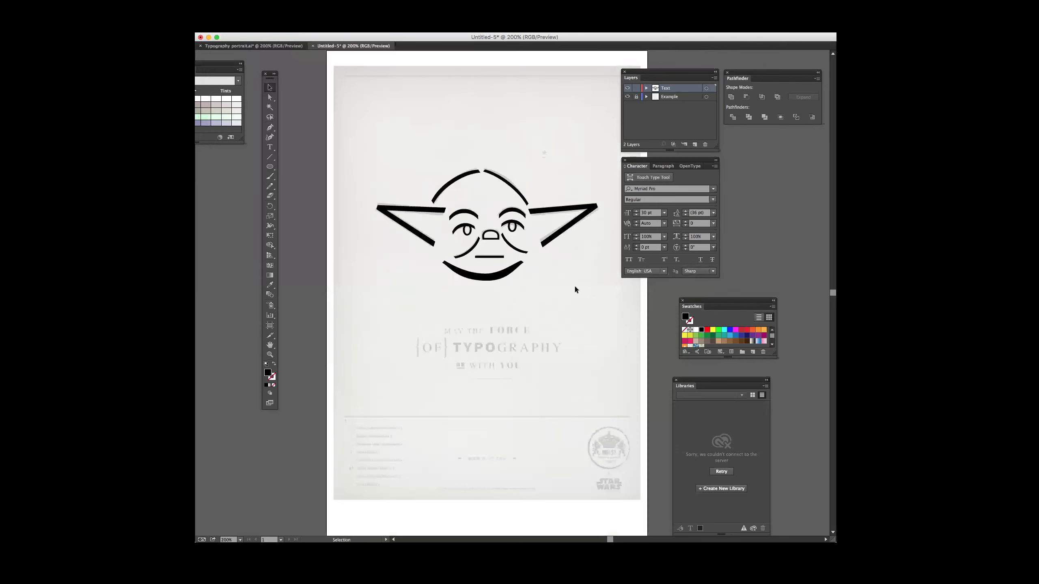
click(627, 96)
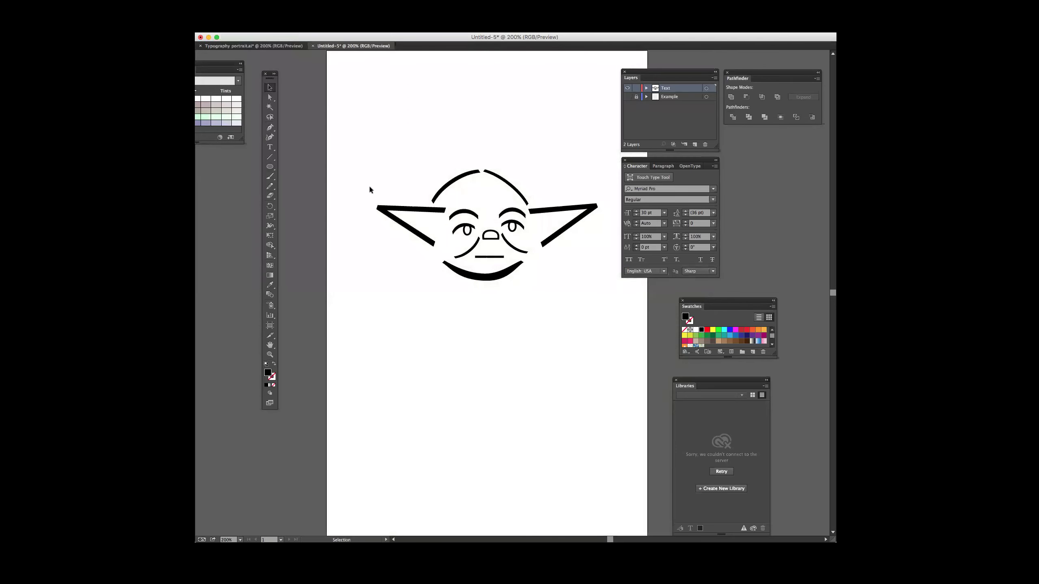
click(526, 203)
click(553, 193)
click(521, 189)
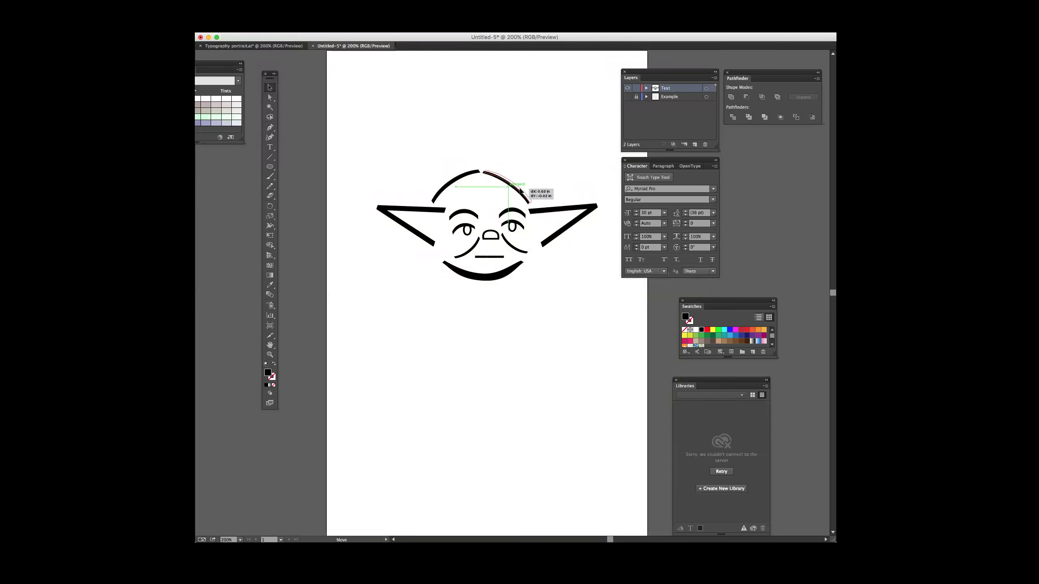
click(580, 183)
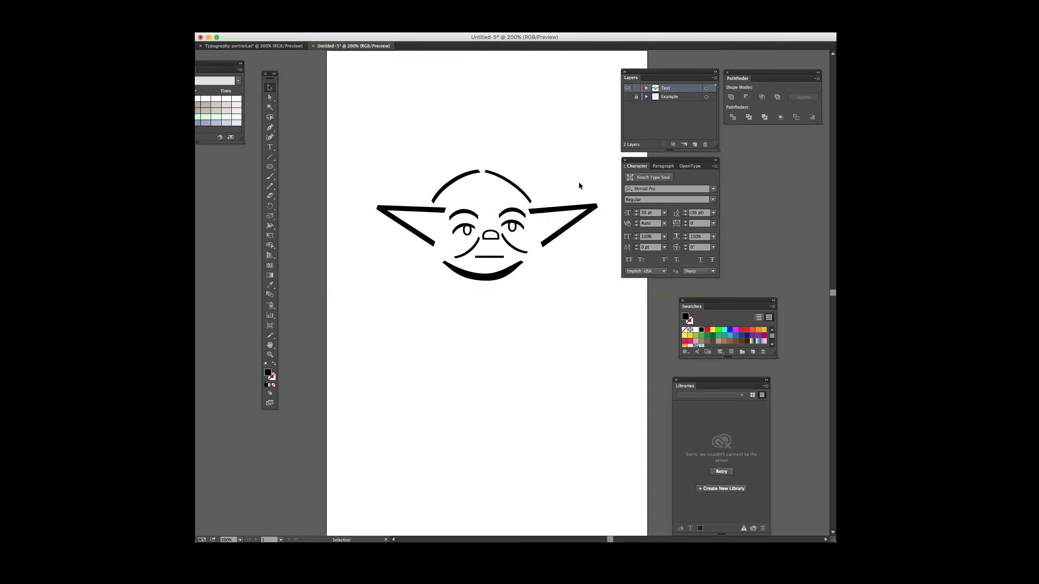
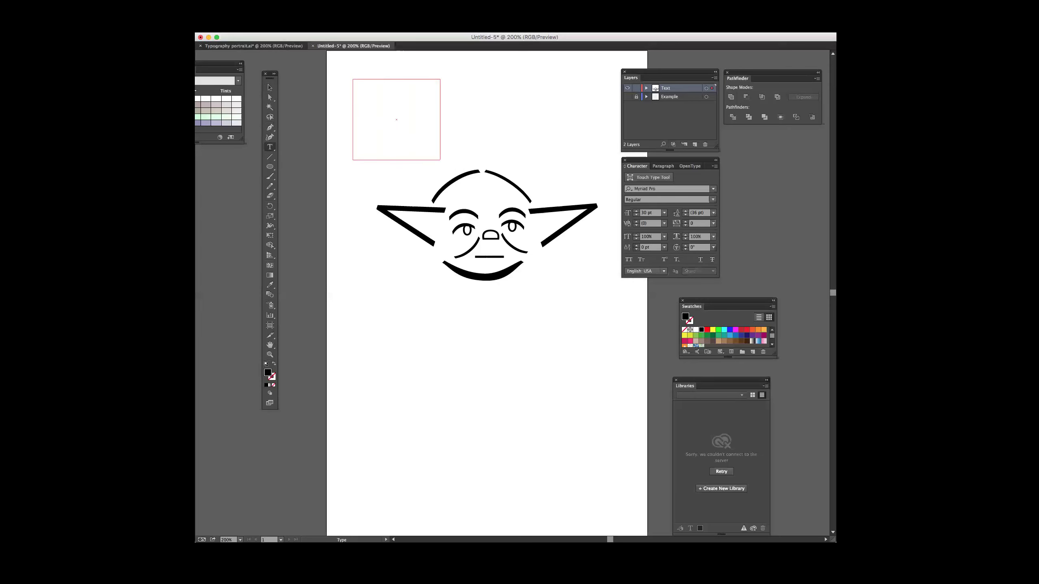
Step: Open the list of available glyphs for the new text box and enlarge it to show more characters
click(200, 6)
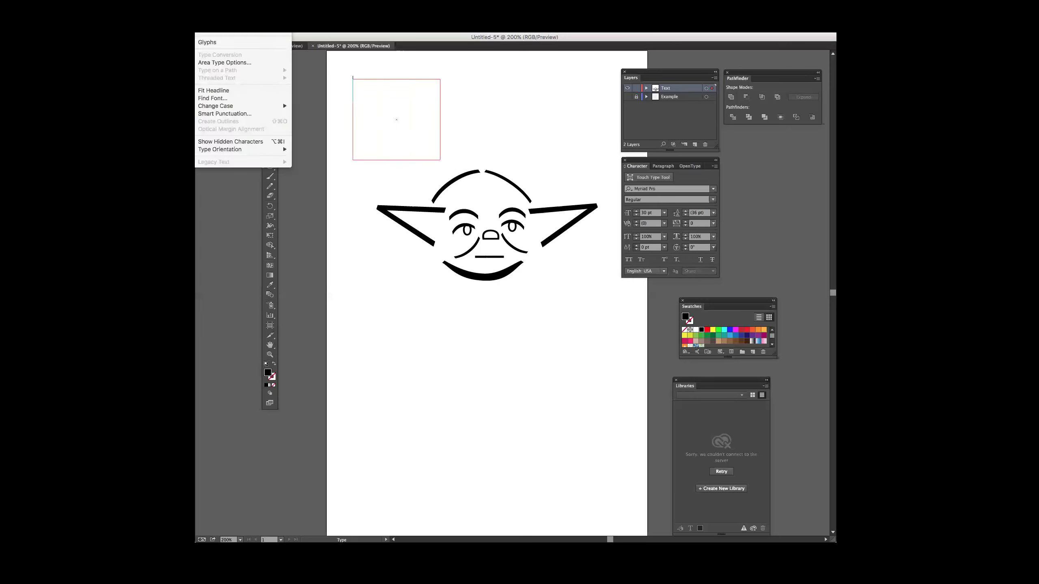
mouse_move(212, 152)
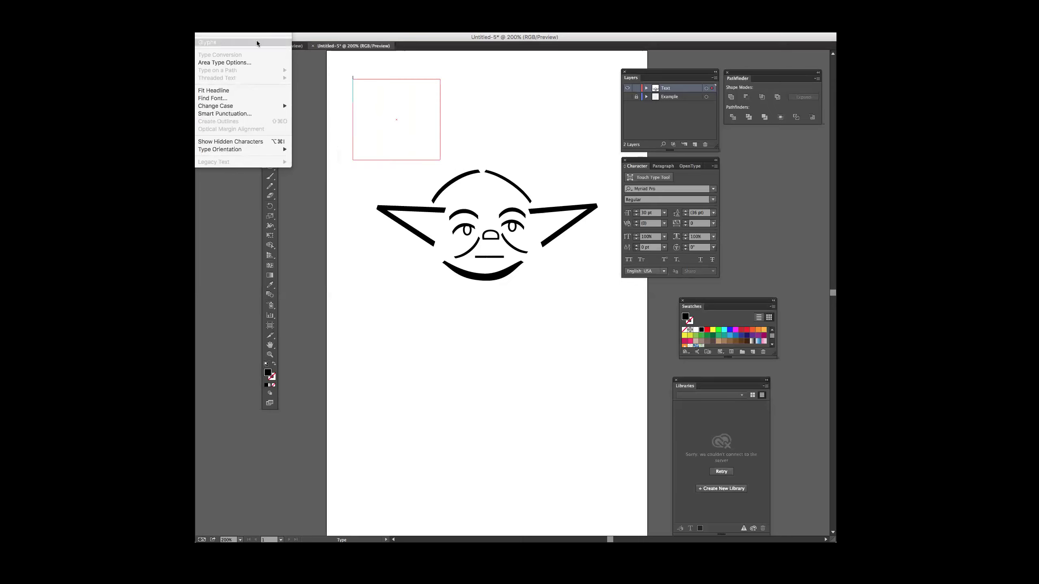
click(227, 42)
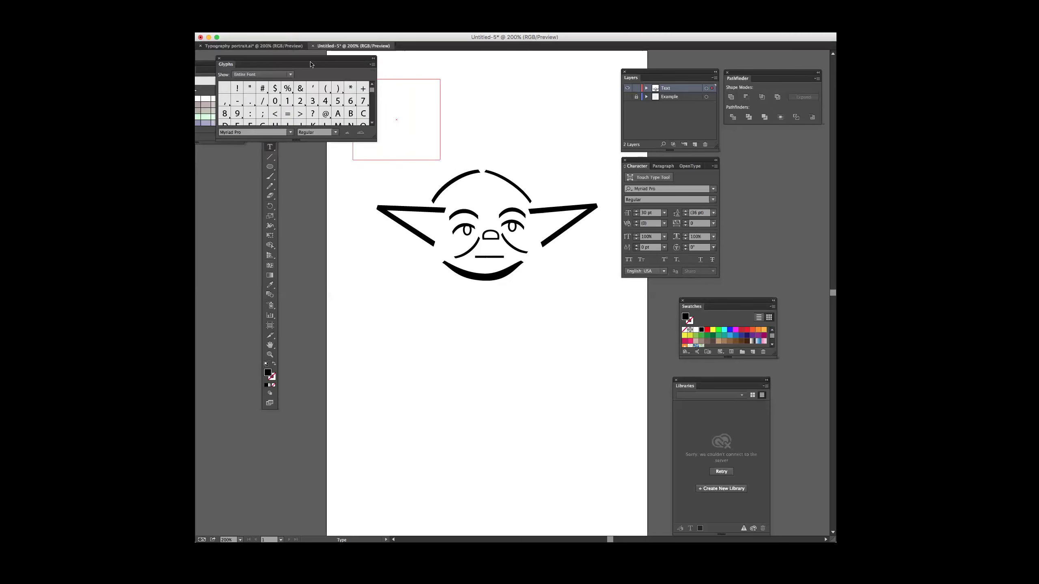
drag(303, 63, 294, 61)
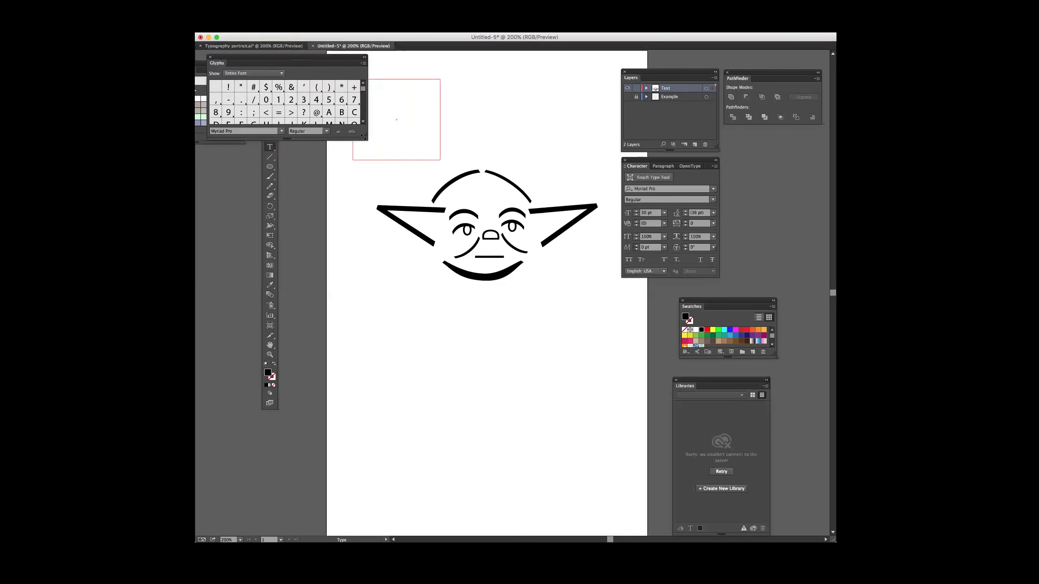
drag(352, 236, 395, 531)
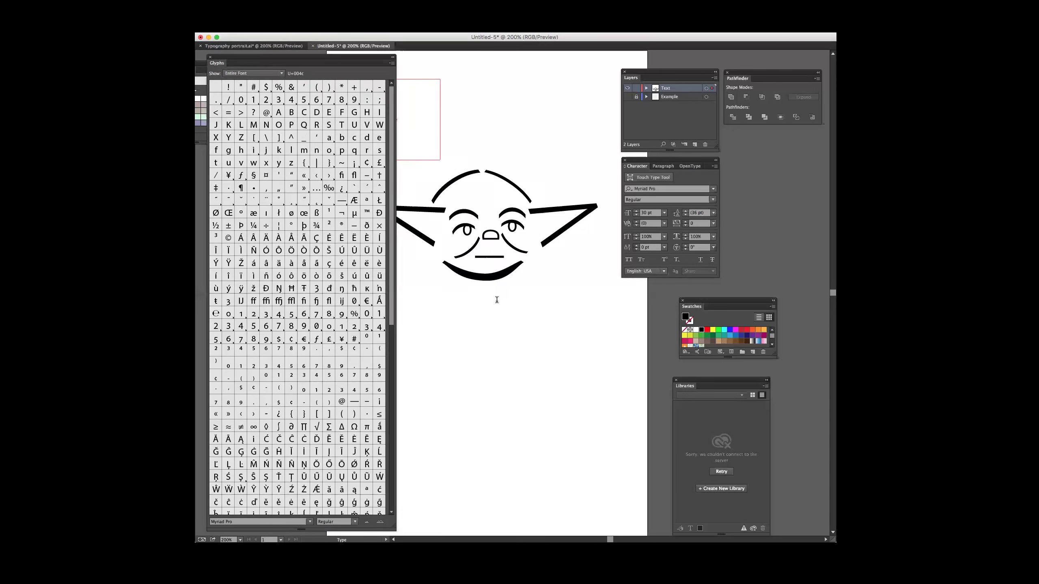
Step: Insert the glyphs ∏, Δ, ℓ and Ђ into the text box and close the glyph list
scroll(317, 176, down, 4)
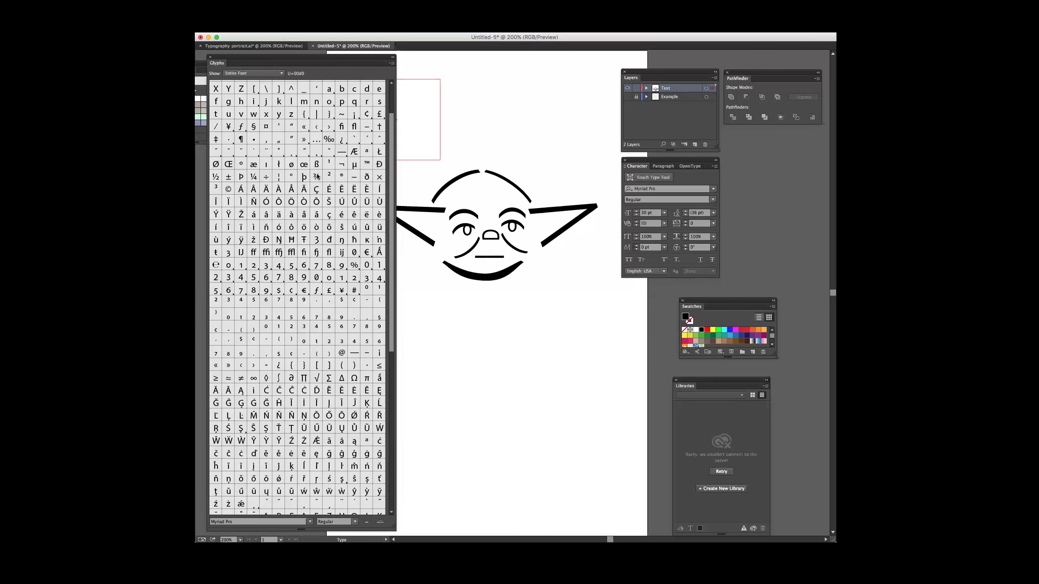
scroll(317, 176, down, 7)
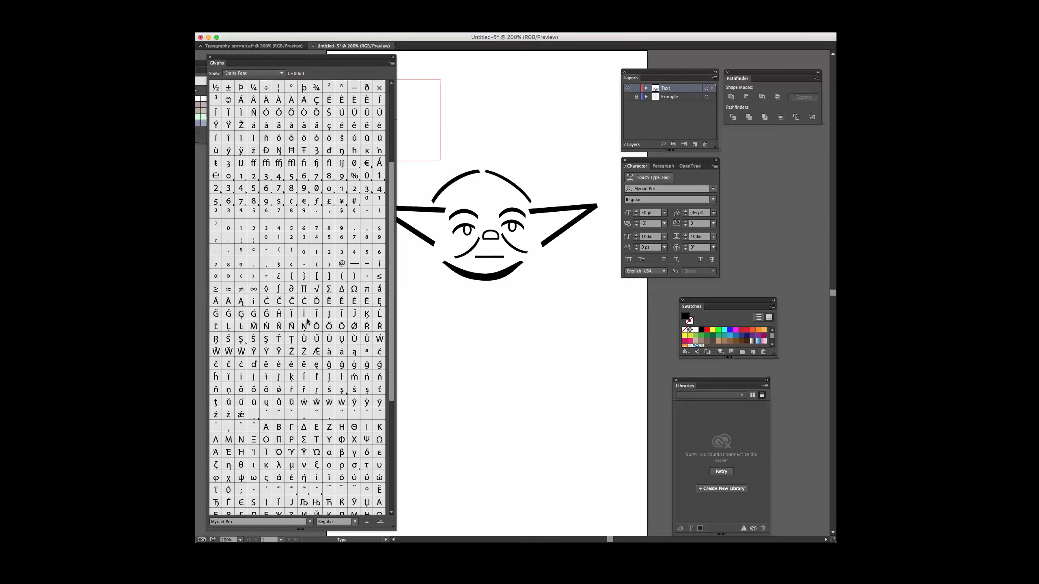
click(304, 289)
drag(356, 56, 310, 57)
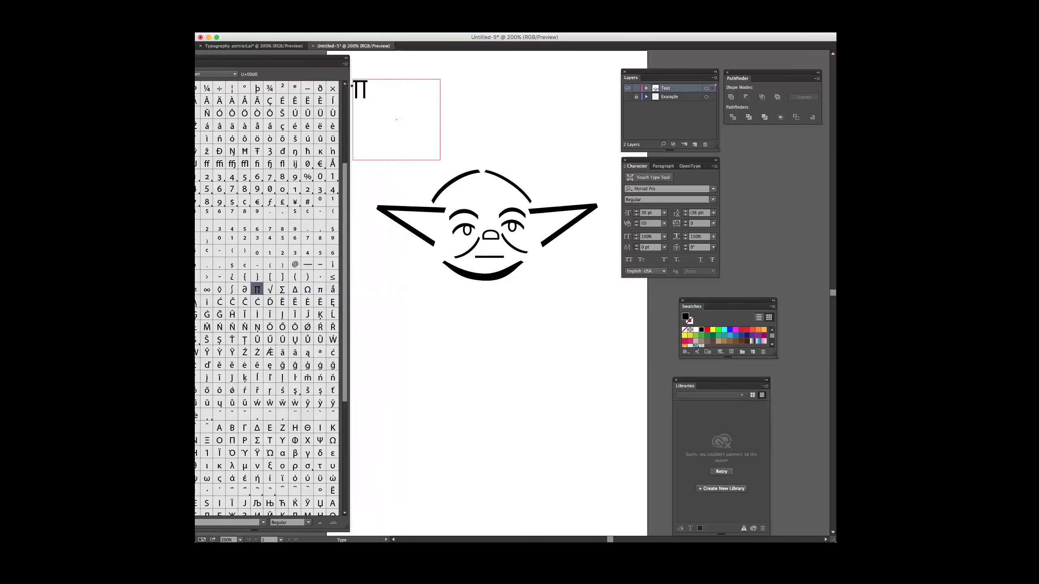
scroll(259, 286, down, 10)
double_click(258, 234)
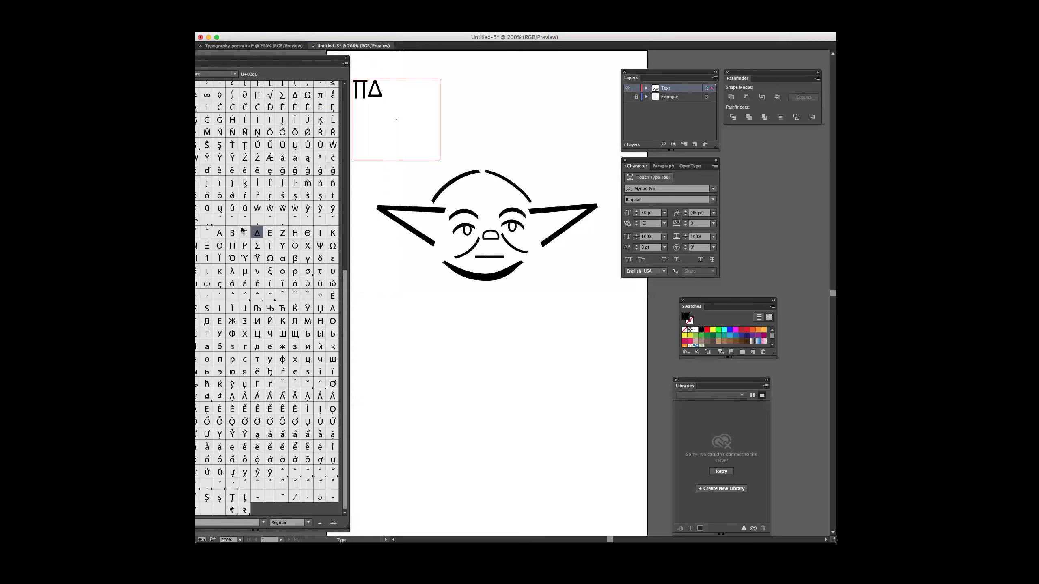
scroll(228, 306, down, 1)
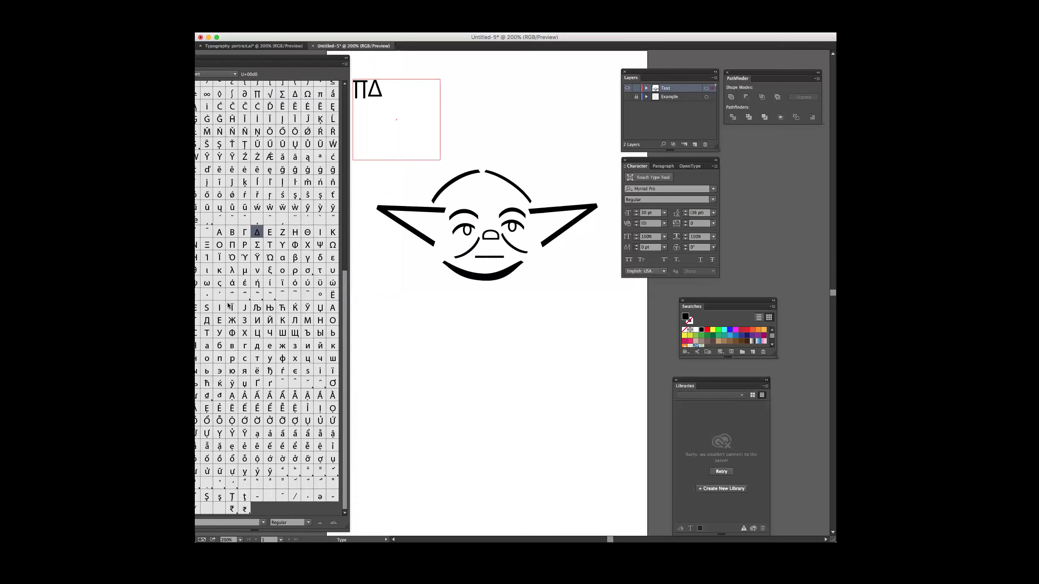
double_click(196, 306)
text(Ћ)
scroll(225, 309, up, 10)
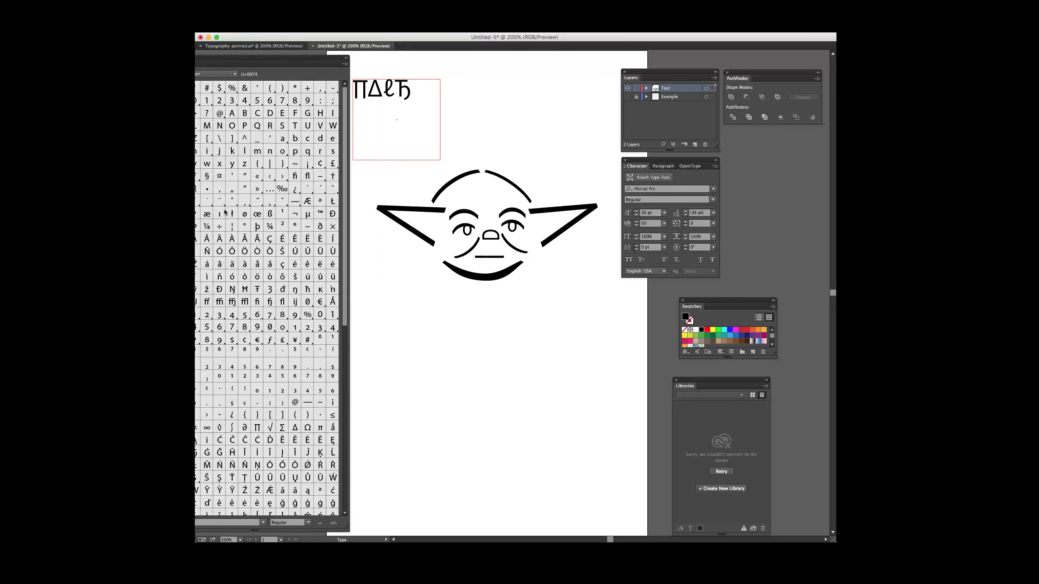
click(163, 57)
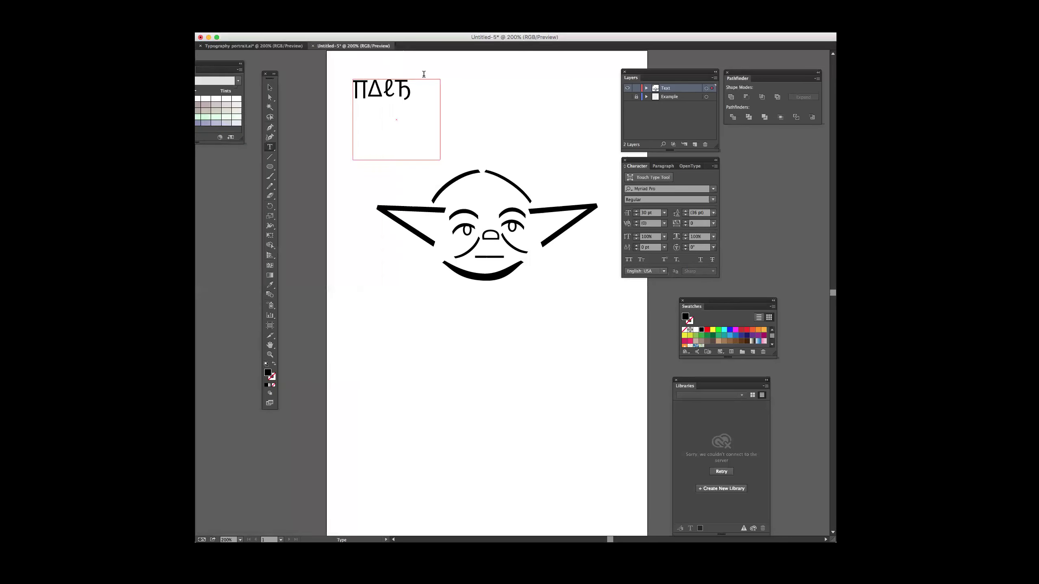
Step: Delete the text box holding the special glyphs above Yoda's face
click(268, 85)
click(329, 77)
click(369, 93)
key(Delete)
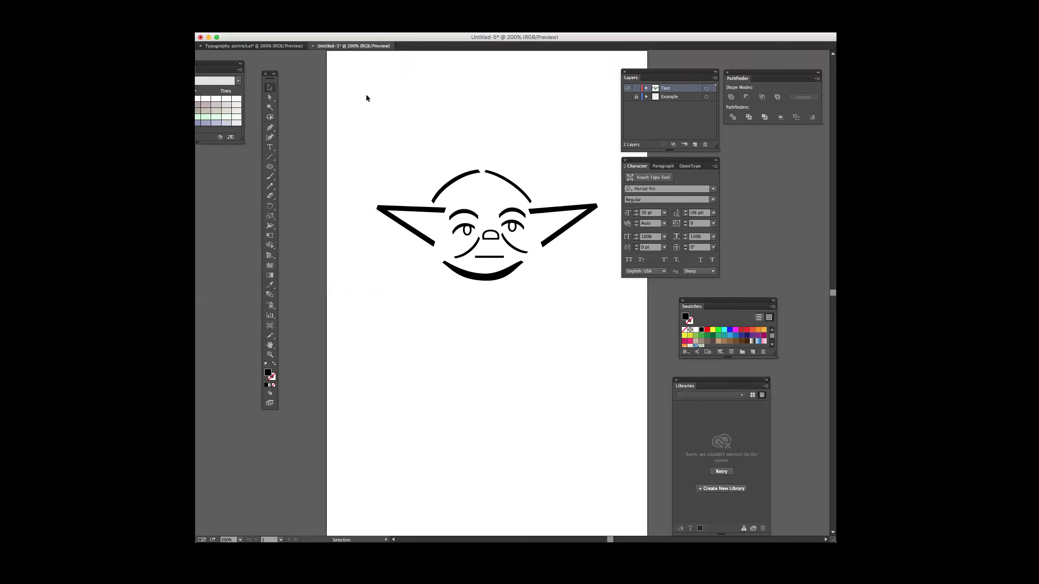
Step: Move the whole Yoda face higher on the page and check the Typography portrait.ai document before returning to Untitled-5
mouse_move(589, 157)
mouse_down()
mouse_move(423, 275)
mouse_move(471, 279)
mouse_move(476, 169)
mouse_up()
click(370, 175)
click(254, 46)
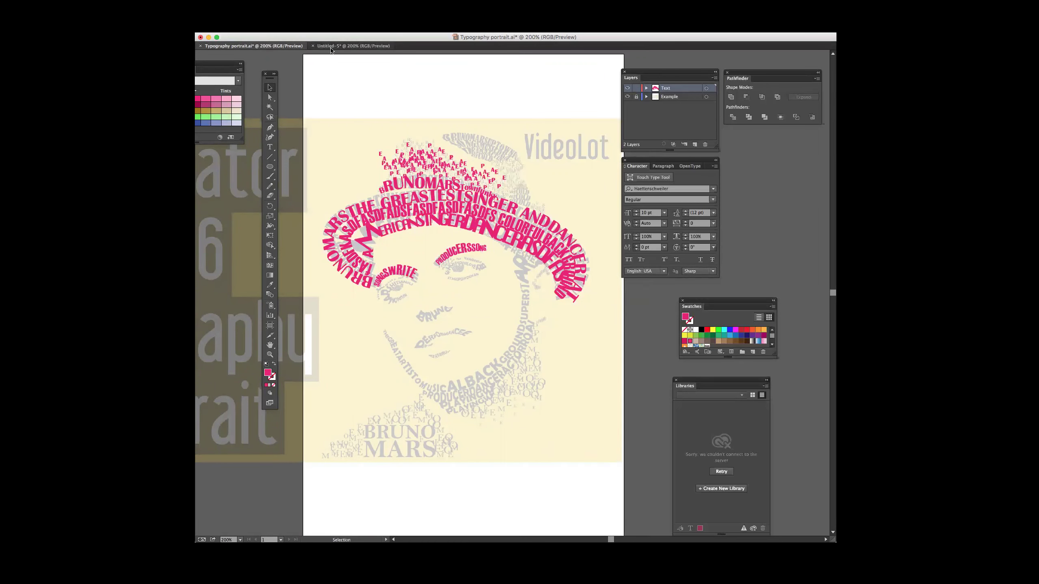
click(352, 46)
Step: Draw a large text box below Yoda's face and enter SCO
key(t)
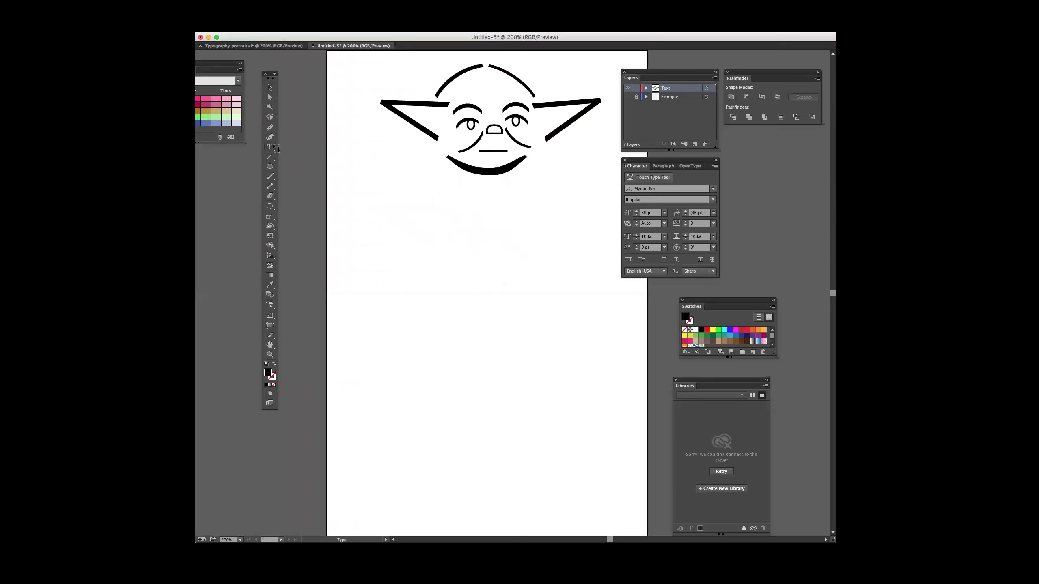
drag(368, 220, 506, 347)
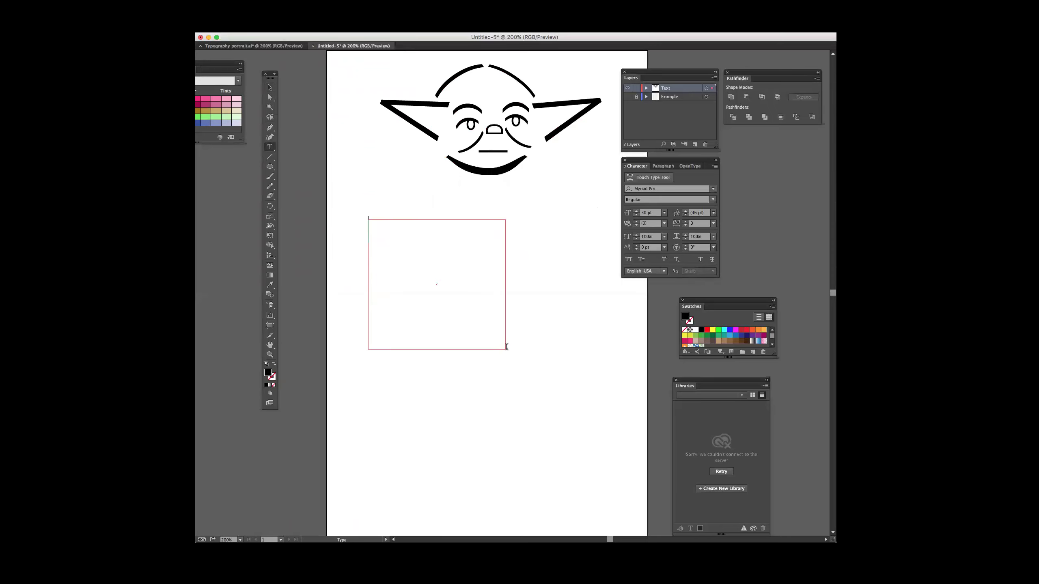
text(SCO)
click(203, 28)
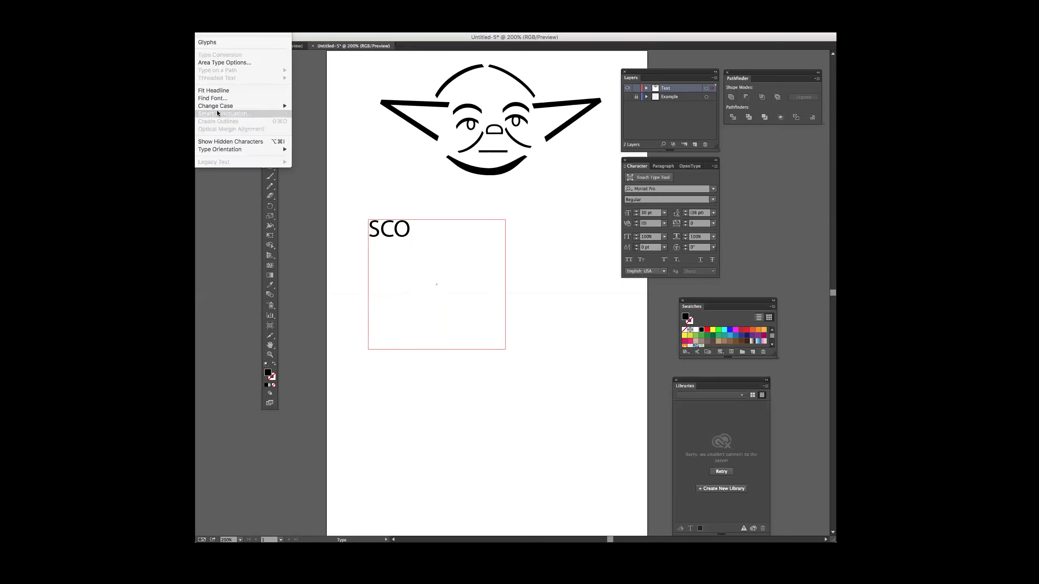
click(385, 192)
click(374, 213)
click(269, 87)
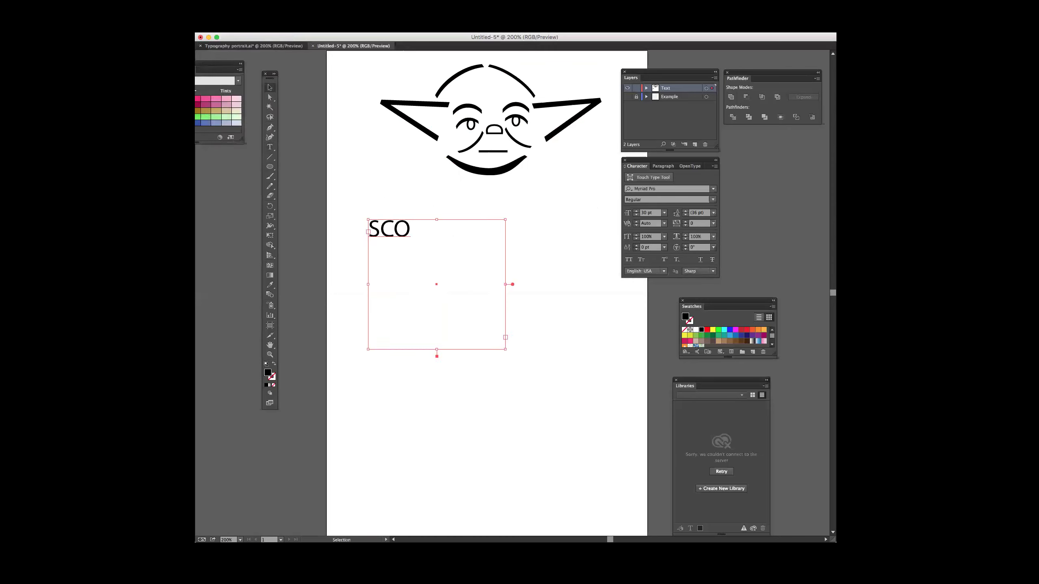
Step: Convert the SCO text to outlines and ungroup its letters
click(207, 30)
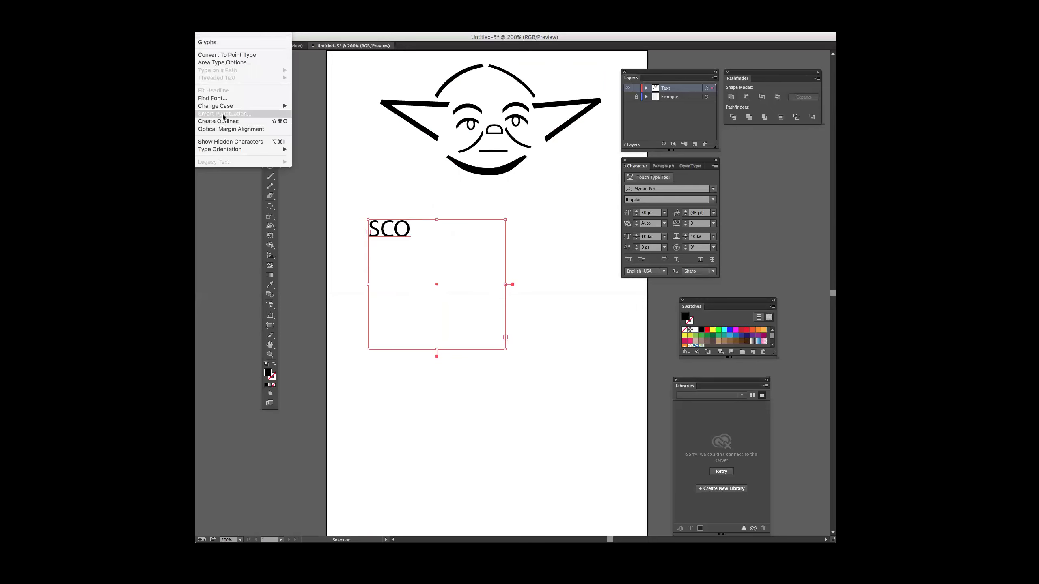
click(220, 121)
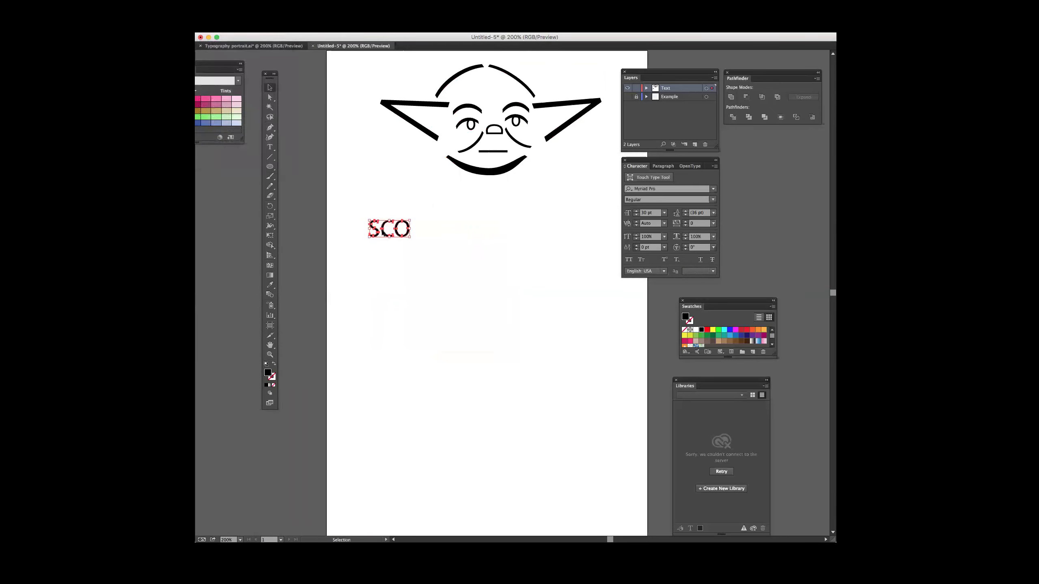
right_click(391, 229)
click(432, 275)
click(441, 259)
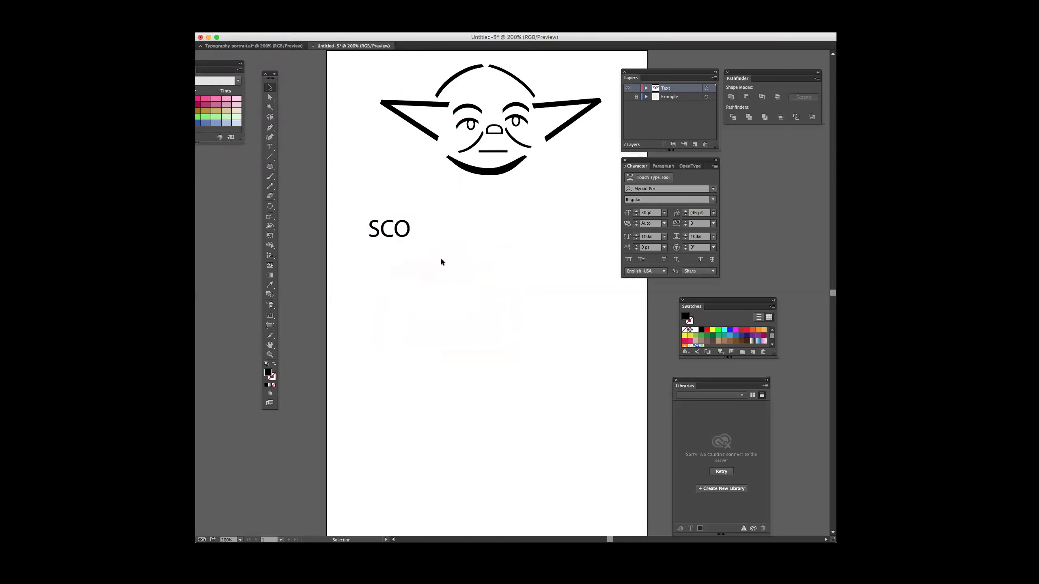
Step: Move the C above the other letters and place the first O copies below Yoda's chin
drag(403, 241, 382, 171)
click(376, 235)
drag(391, 236, 460, 227)
click(454, 199)
click(449, 206)
click(405, 166)
Step: Build a cluster of overlapping letter O copies in different sizes below Yoda's chin
drag(407, 166, 528, 241)
click(457, 233)
drag(457, 233, 509, 205)
drag(451, 243, 468, 238)
drag(476, 237, 457, 295)
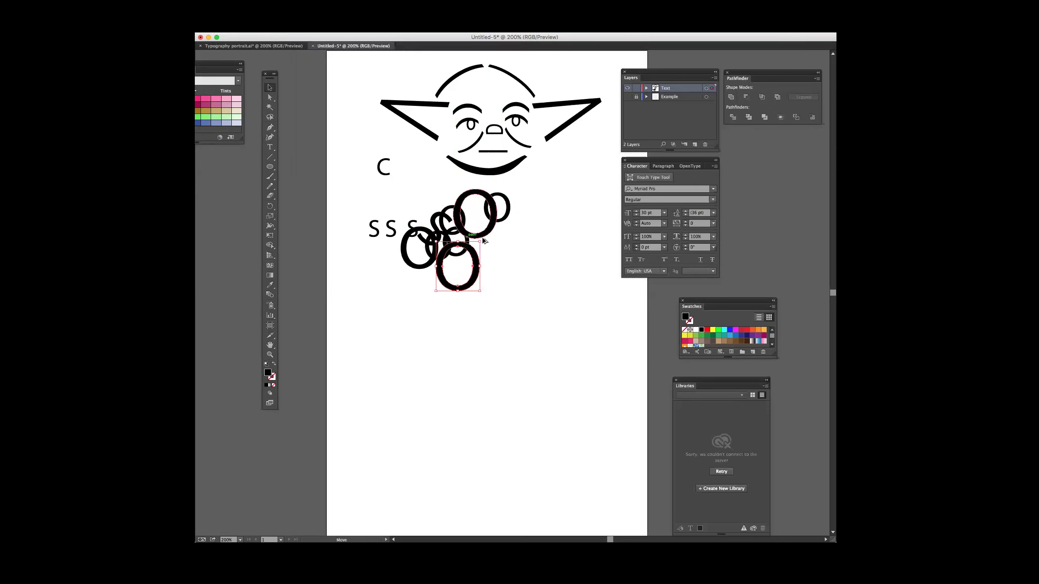
drag(483, 237, 501, 237)
drag(433, 222, 483, 231)
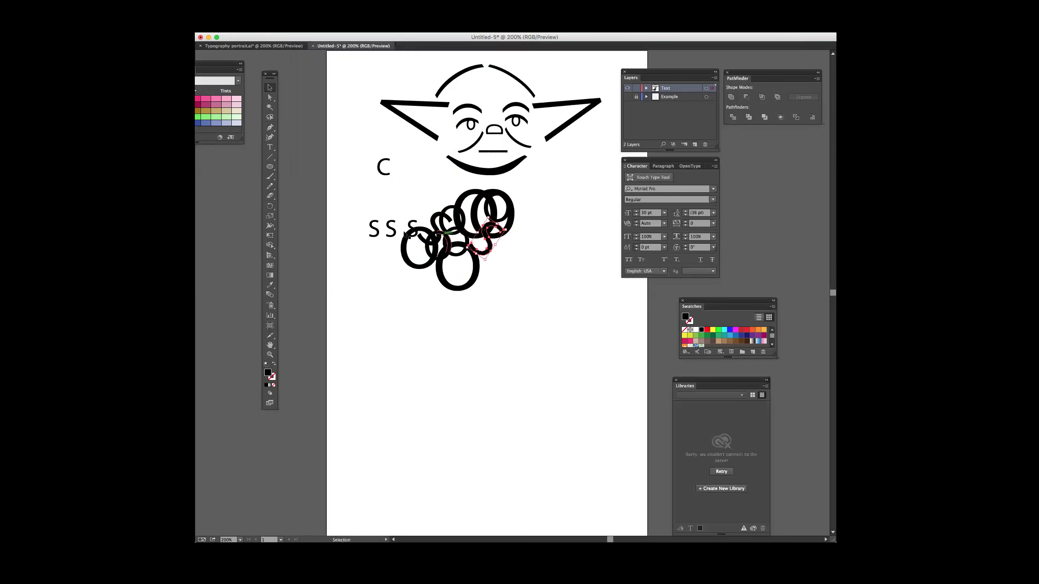
Step: Place large and small copies of the S around both ends of the O cluster
drag(393, 231, 418, 283)
click(471, 303)
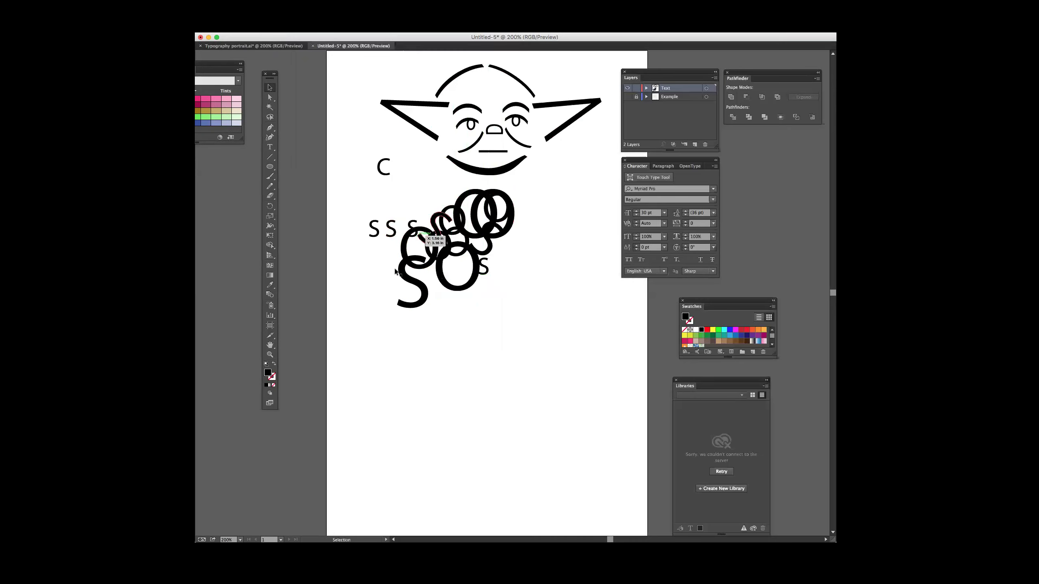
drag(486, 273, 535, 247)
drag(392, 204, 552, 238)
click(561, 241)
click(574, 242)
Step: Duplicate the cluster of S and O letters towards the page's right edge and rotate the copy to slope downward
drag(560, 203, 372, 309)
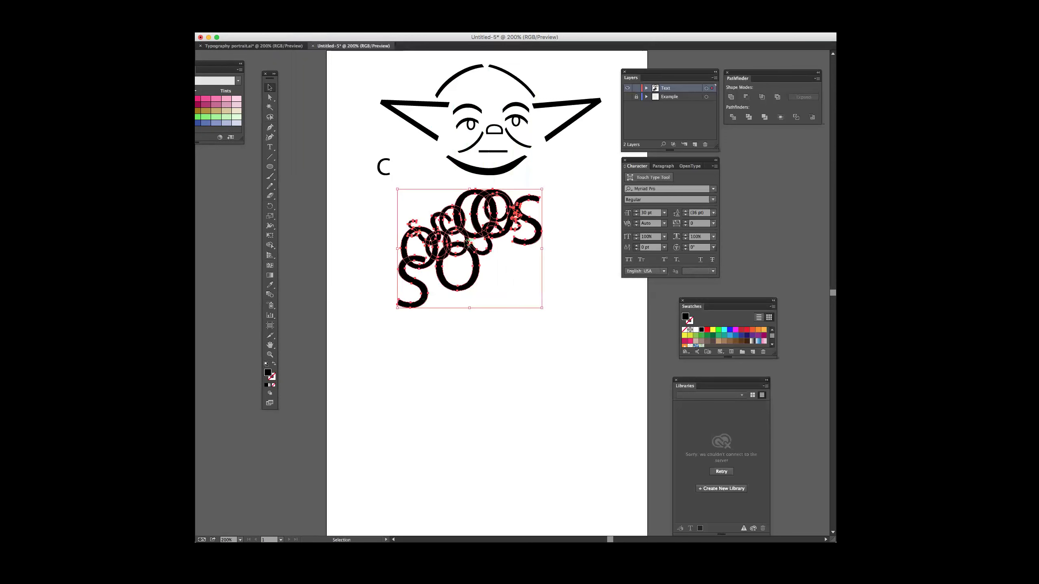
drag(468, 240, 609, 240)
drag(537, 210, 586, 220)
click(586, 347)
Step: Select both letter clusters and shift them left to centre the arch under Yoda's face
scroll(589, 321, right, 2)
drag(613, 318, 361, 182)
drag(489, 222, 465, 222)
click(607, 330)
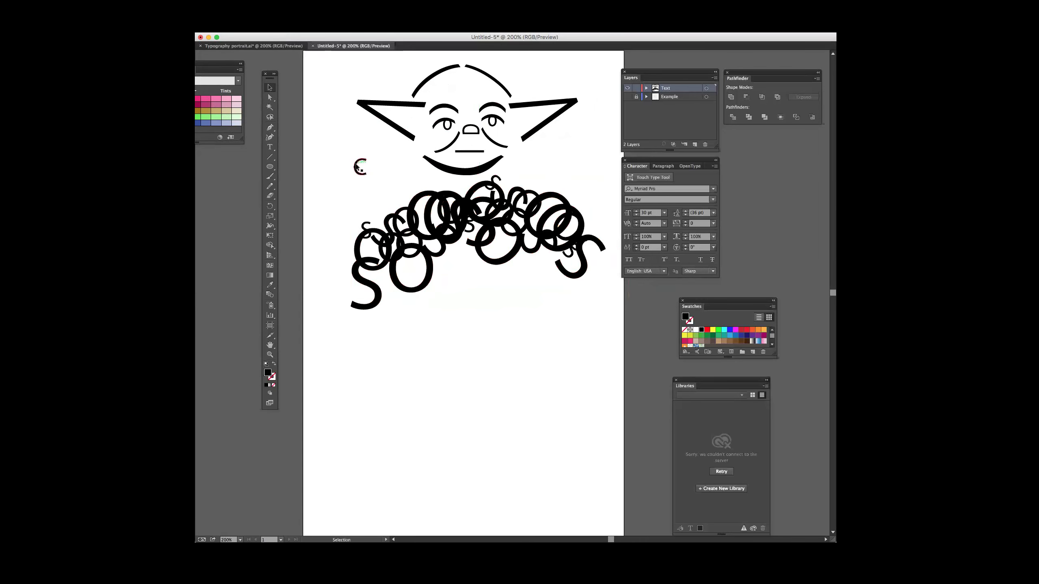
Step: Place large rotated copies of the letter C over the S and O letters at both ends of the arch
drag(365, 173, 461, 279)
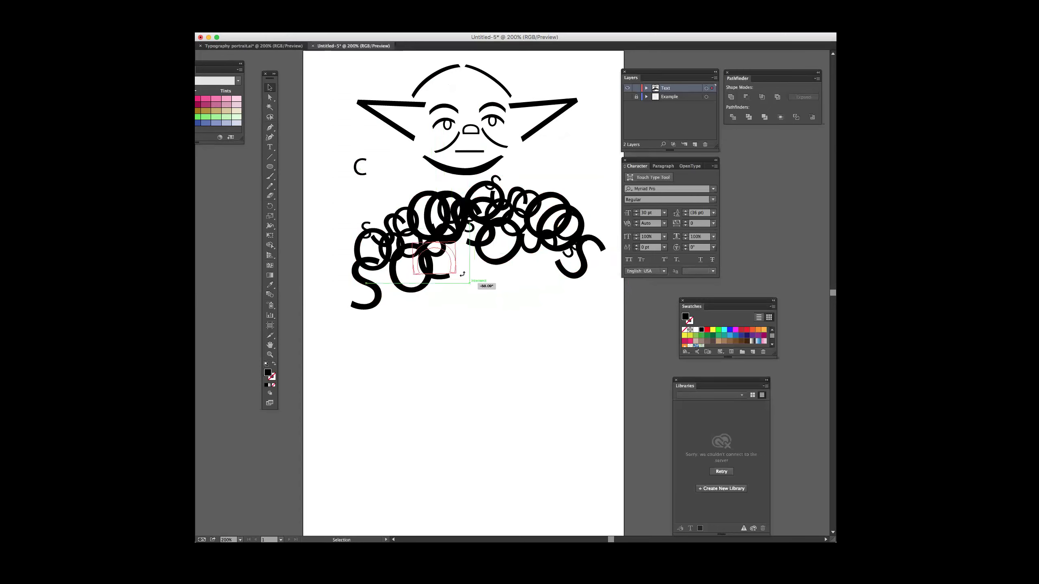
drag(418, 280, 596, 244)
click(415, 301)
drag(596, 248, 597, 250)
Step: Add small S copies along the arch's upper right edge and a rotated C copy to its middle
drag(496, 182, 537, 186)
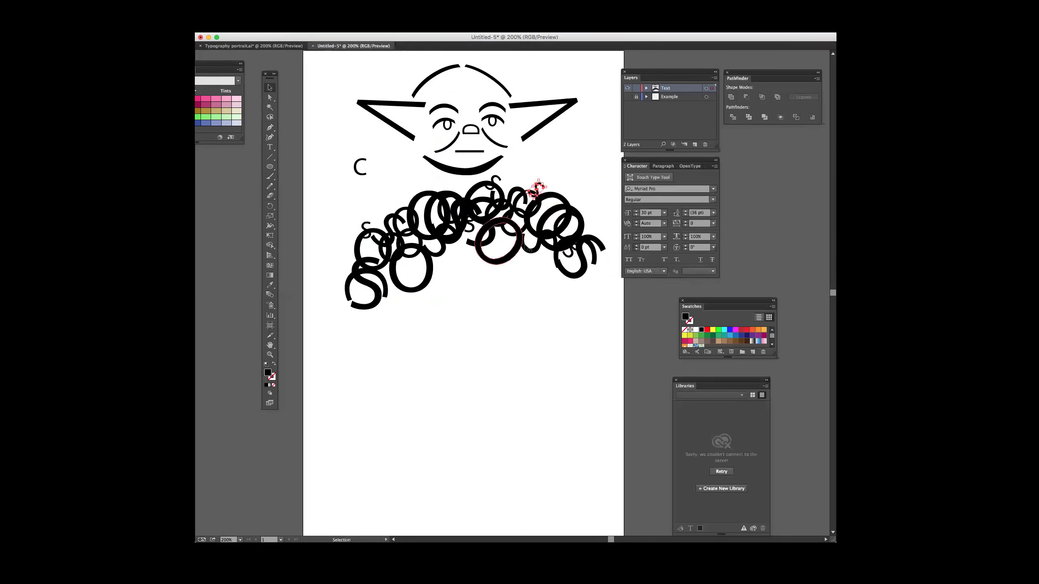
click(378, 276)
drag(378, 277, 457, 236)
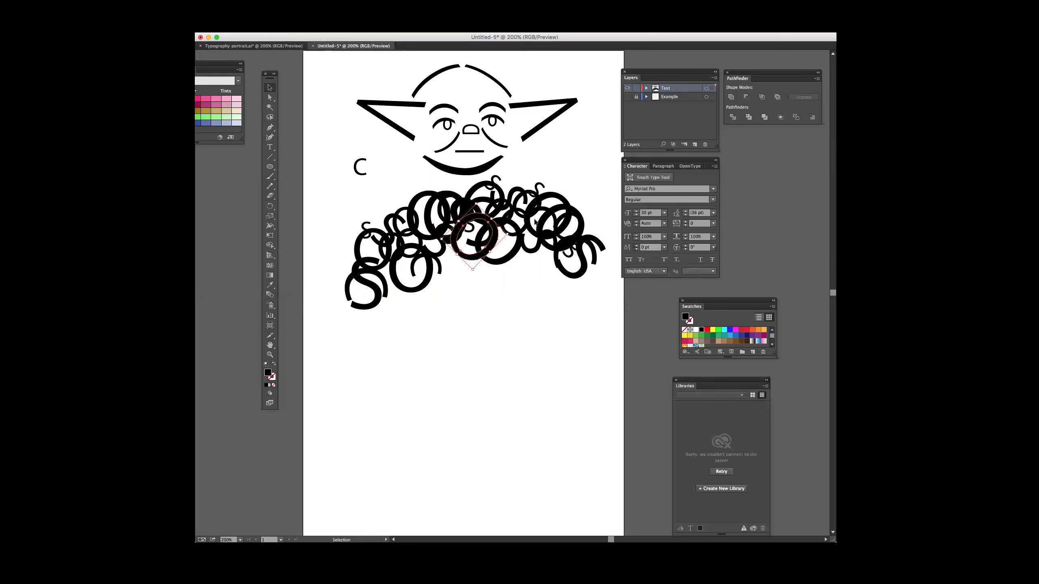
click(537, 213)
drag(538, 213, 587, 210)
click(606, 225)
Step: Add another copy of the letter C from beside Yoda's face to the arch
click(364, 162)
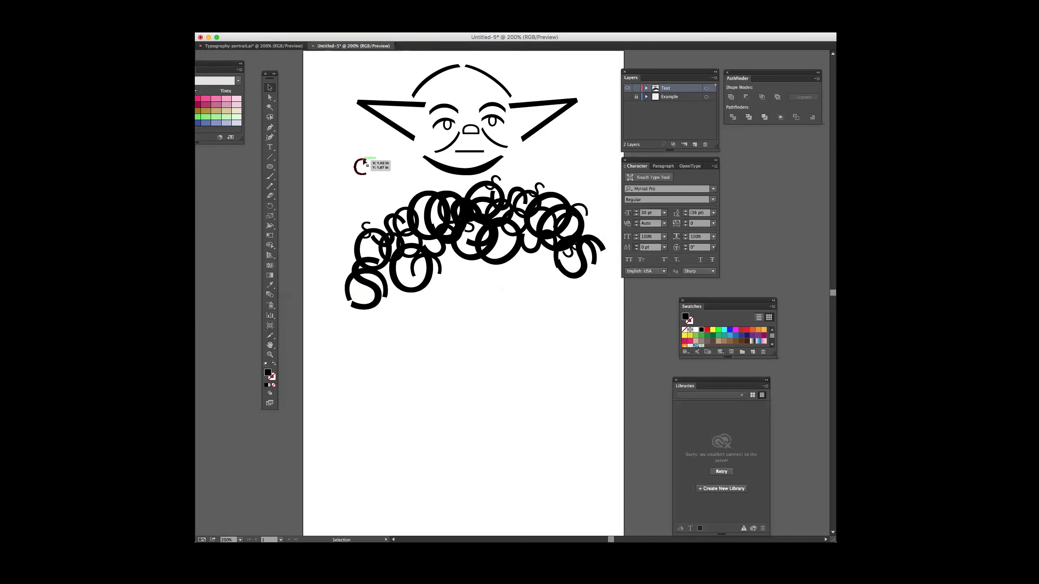
drag(362, 160, 361, 218)
drag(368, 307, 611, 346)
click(591, 304)
Step: Switch to the Typography portrait document and duplicate groups of the small A, E and P letters at the hat crown's right end
click(253, 47)
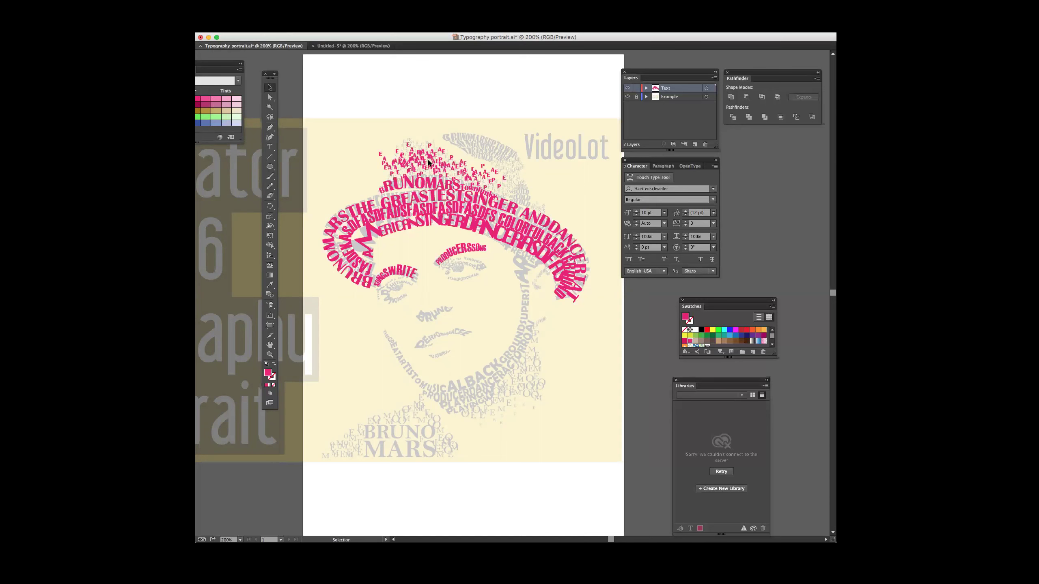
click(380, 154)
drag(363, 105, 500, 189)
click(420, 155)
drag(409, 120, 509, 191)
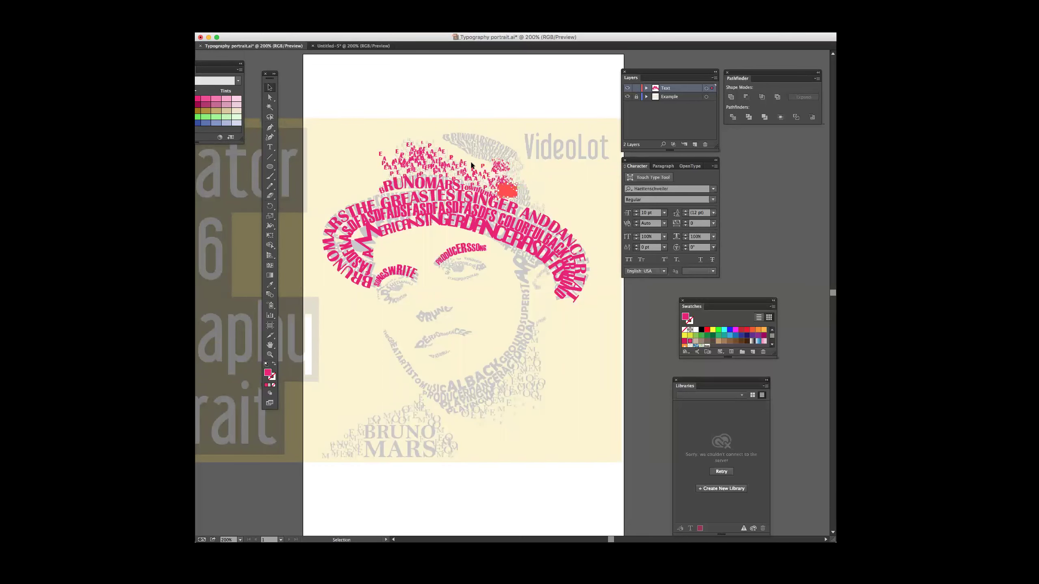
drag(427, 103, 518, 172)
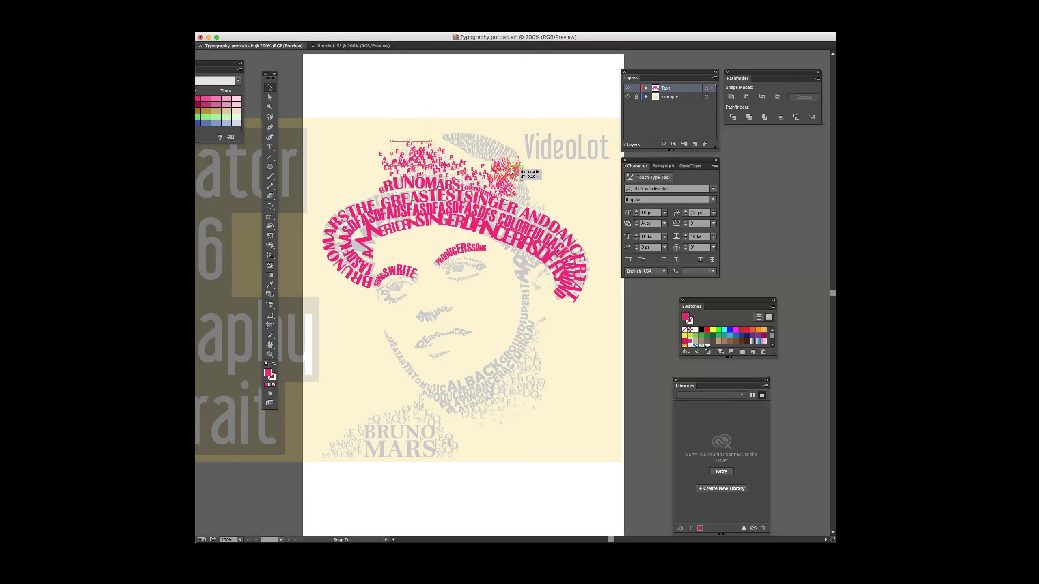
click(538, 170)
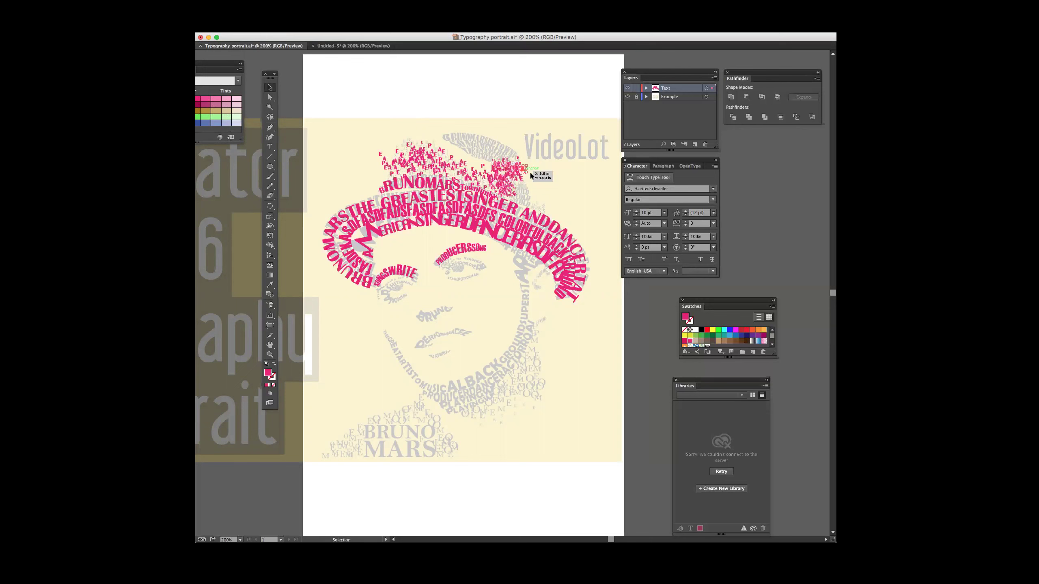
Step: Try moving the dense letter cluster from the hat crown's right end to its left peak, and undo the move
click(496, 168)
click(491, 166)
click(493, 167)
click(495, 169)
click(495, 168)
click(495, 169)
click(496, 174)
click(496, 174)
click(495, 169)
click(495, 171)
click(498, 170)
click(499, 174)
click(498, 170)
click(500, 175)
drag(501, 171, 406, 145)
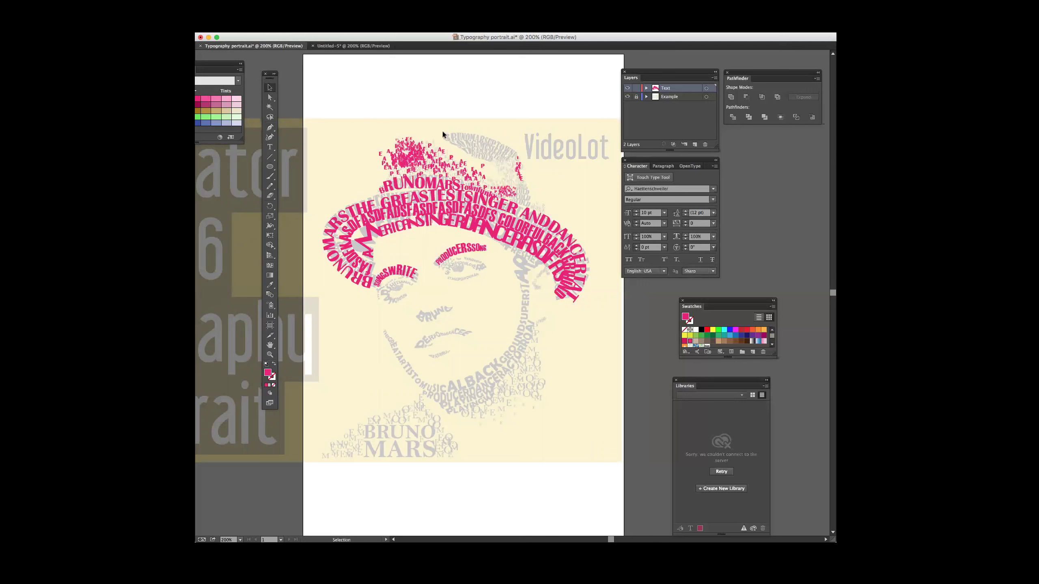
key(super+z)
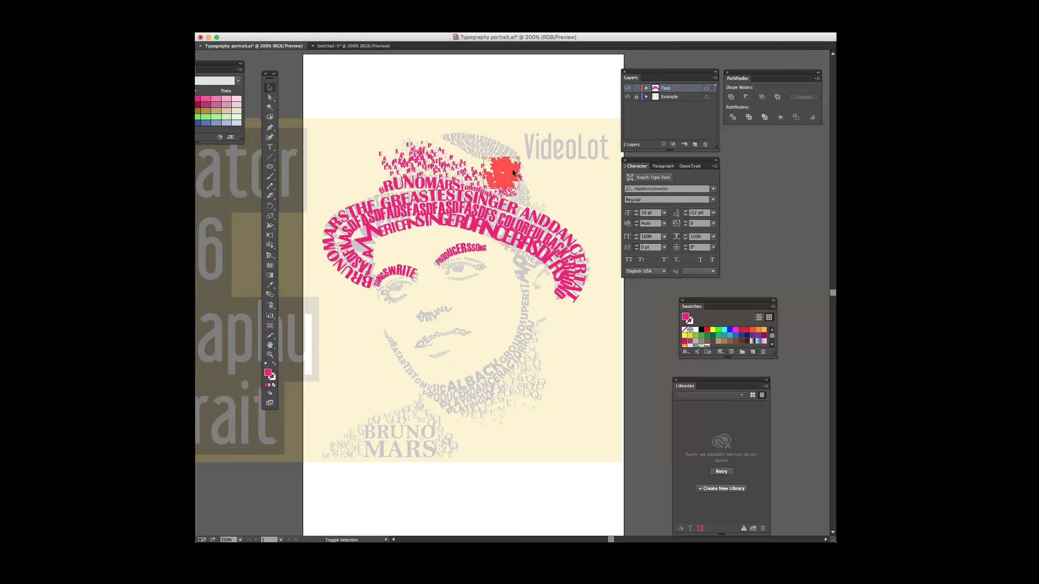
Step: Copy a group of the small letters onto the left peak of the hat crown to make it denser
click(507, 101)
drag(517, 101, 408, 151)
click(422, 93)
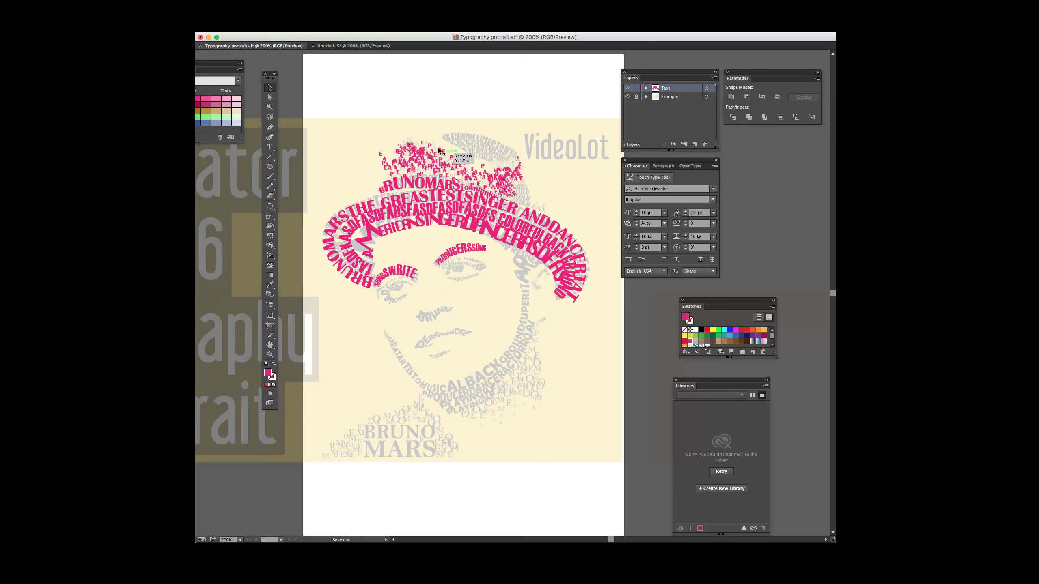
Step: Create a text box above the portrait containing BRUNOMARSUPTOWN
click(270, 147)
drag(403, 82, 507, 109)
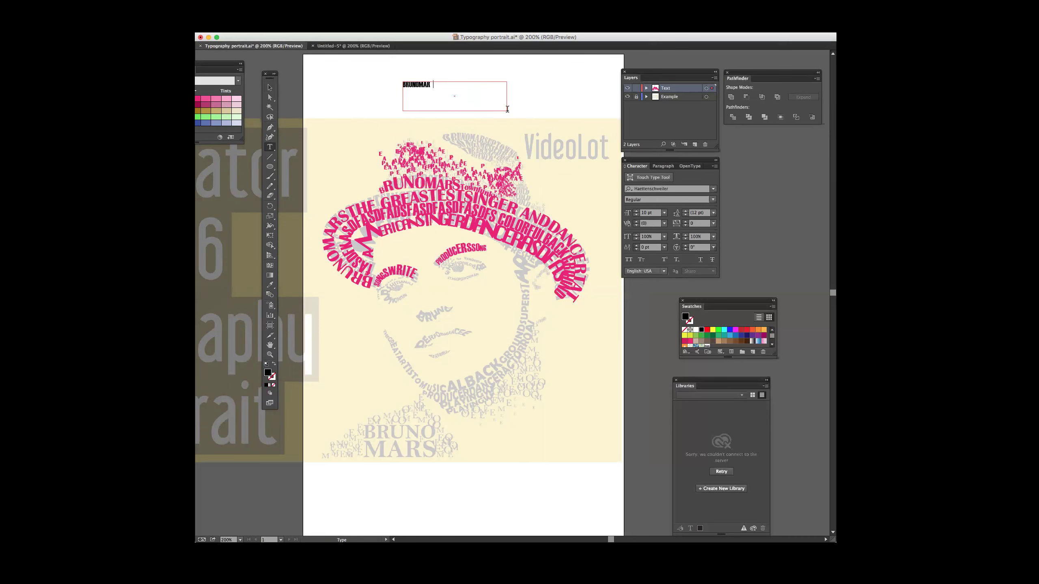
text(BRUNOMARSUPTOWN)
key(Escape)
key(Escape)
Step: Draw a freehand arc with the Pencil tool along the grey lettering at the top of the hat
click(278, 167)
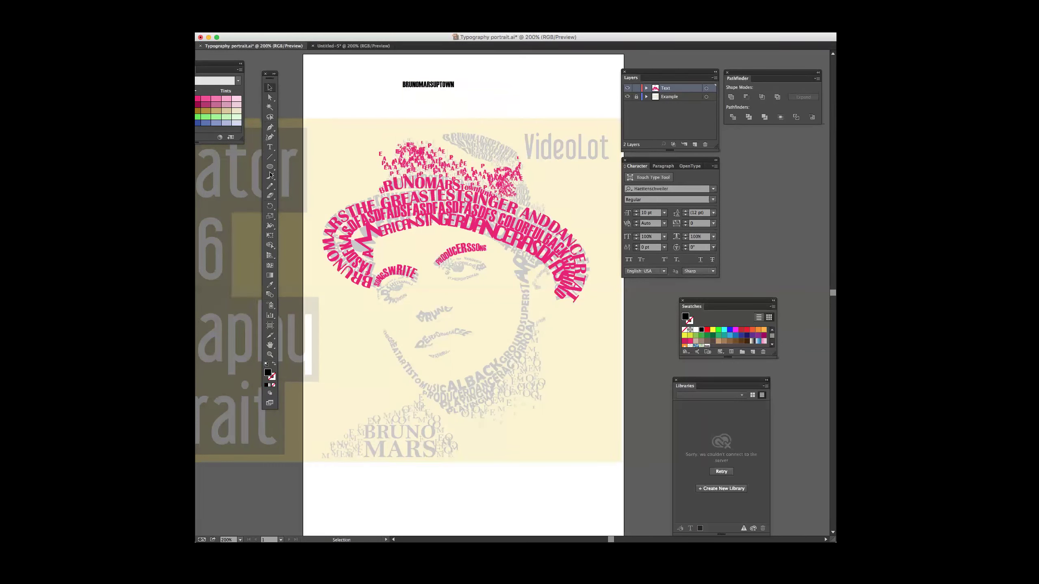
click(270, 148)
click(271, 129)
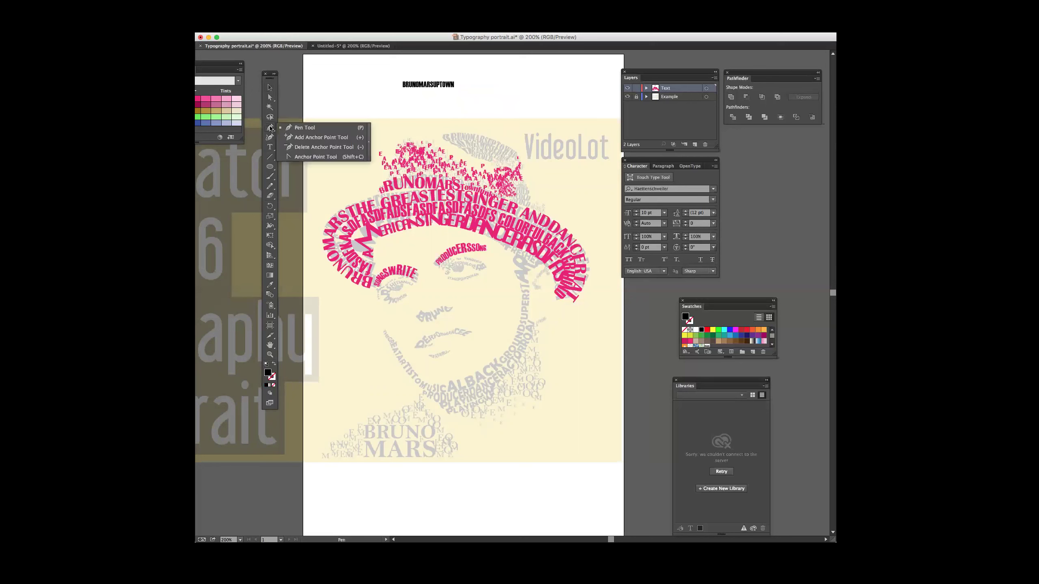
click(271, 187)
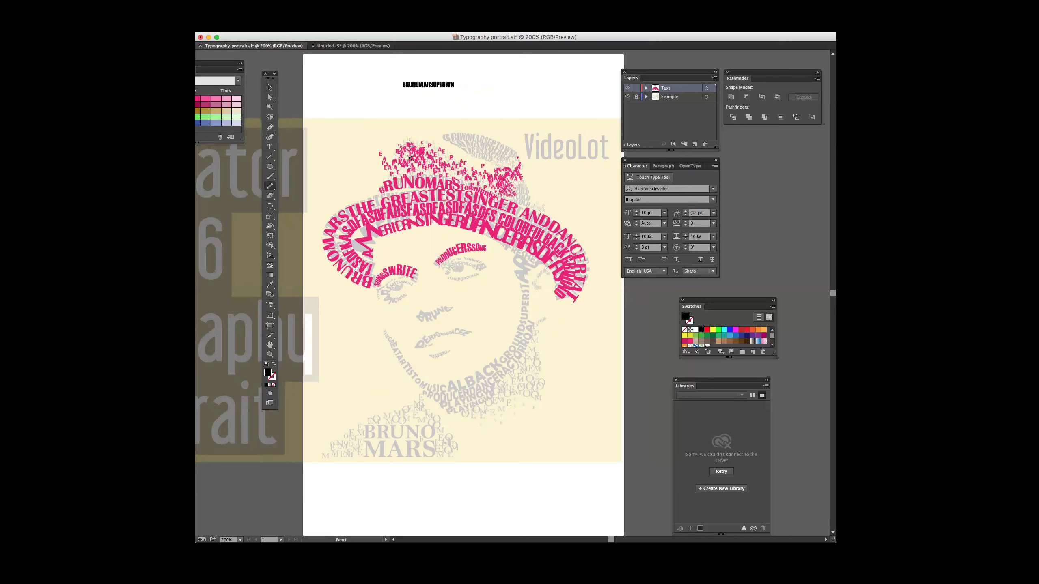
mouse_move(446, 141)
mouse_down()
mouse_move(476, 141)
mouse_move(520, 160)
mouse_up()
Step: Smooth the freehand arc over the hat with the Smooth tool
click(274, 188)
click(296, 196)
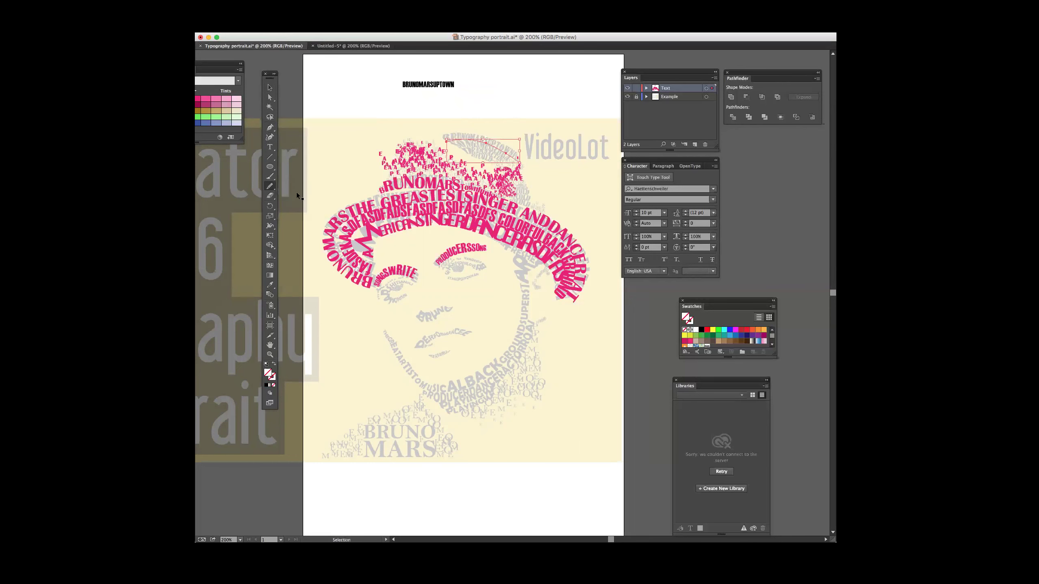
key(super+plus)
key(super+plus)
key(super+plus)
scroll(403, 170, up, 3)
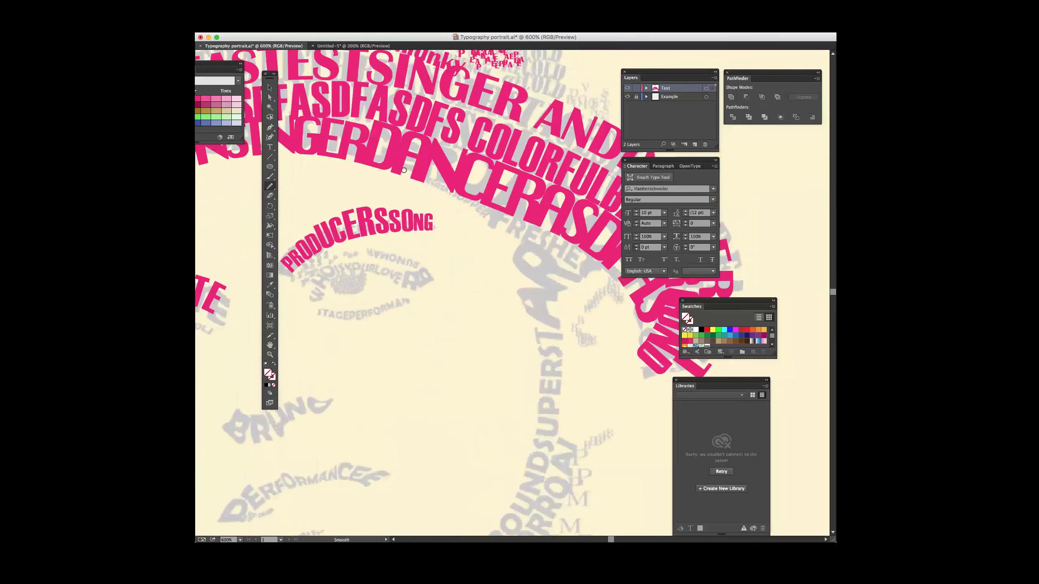
scroll(404, 170, up, 10)
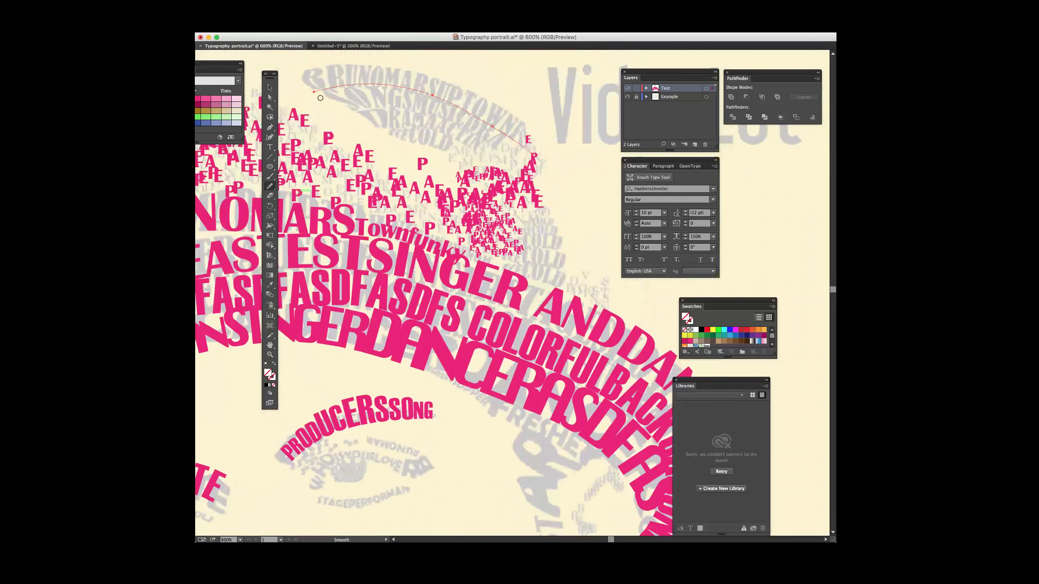
mouse_move(313, 91)
mouse_down()
mouse_move(360, 84)
mouse_move(467, 104)
mouse_move(542, 168)
mouse_move(527, 151)
mouse_up()
Step: Copy the BRUNOMARSUPTOWN text from its text box and undo the accidental shift of the box
click(270, 88)
scroll(389, 104, up, 2)
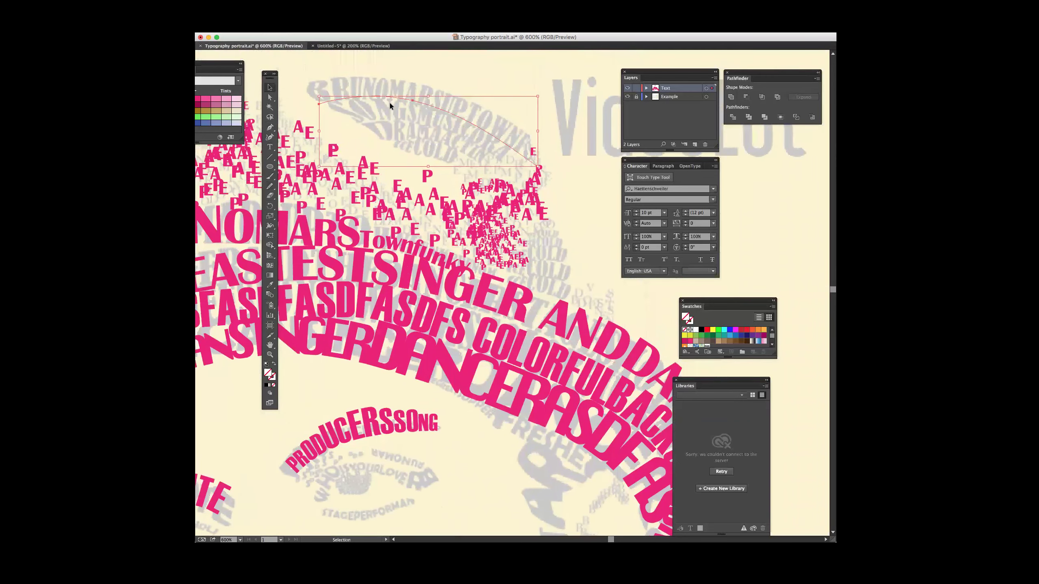
scroll(389, 103, up, 7)
scroll(389, 102, left, 2)
drag(305, 75, 412, 83)
double_click(413, 85)
double_click(413, 85)
key(super+c)
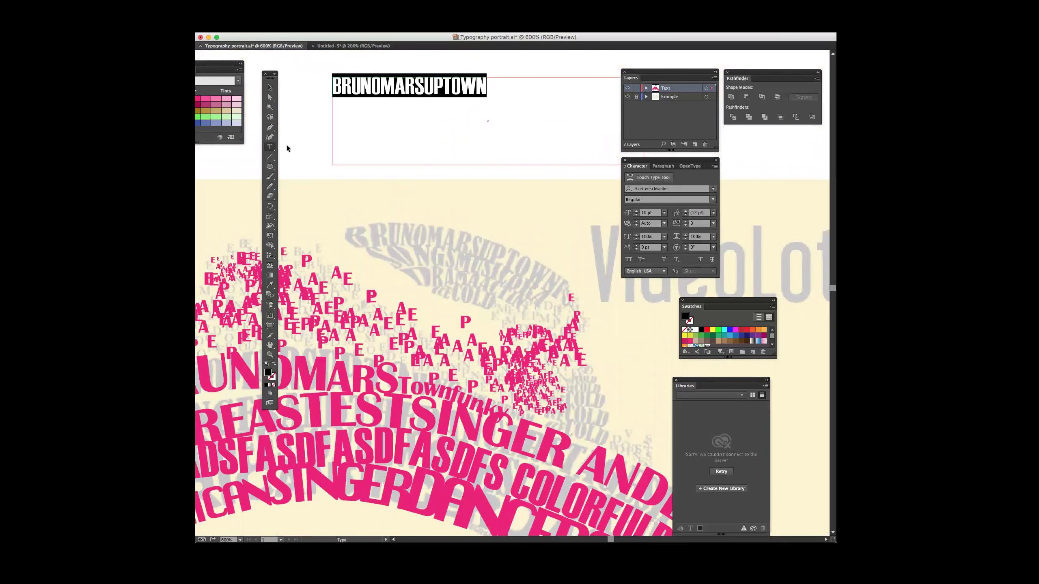
key(super+z)
Step: Paste BRUNOMARSUPTOWN onto the smoothed arc as type on a path
drag(272, 151, 303, 167)
click(363, 246)
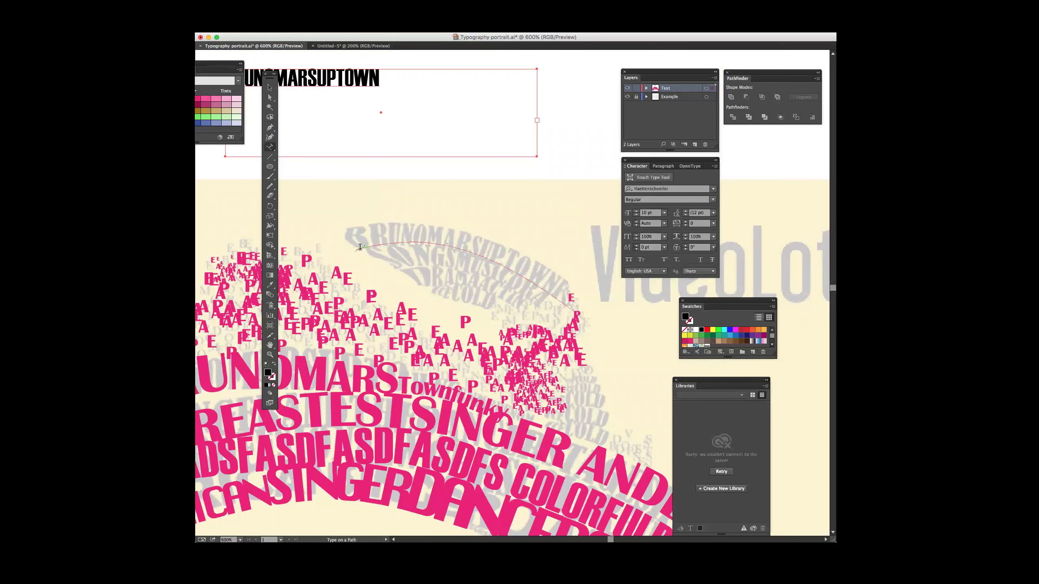
key(super+v)
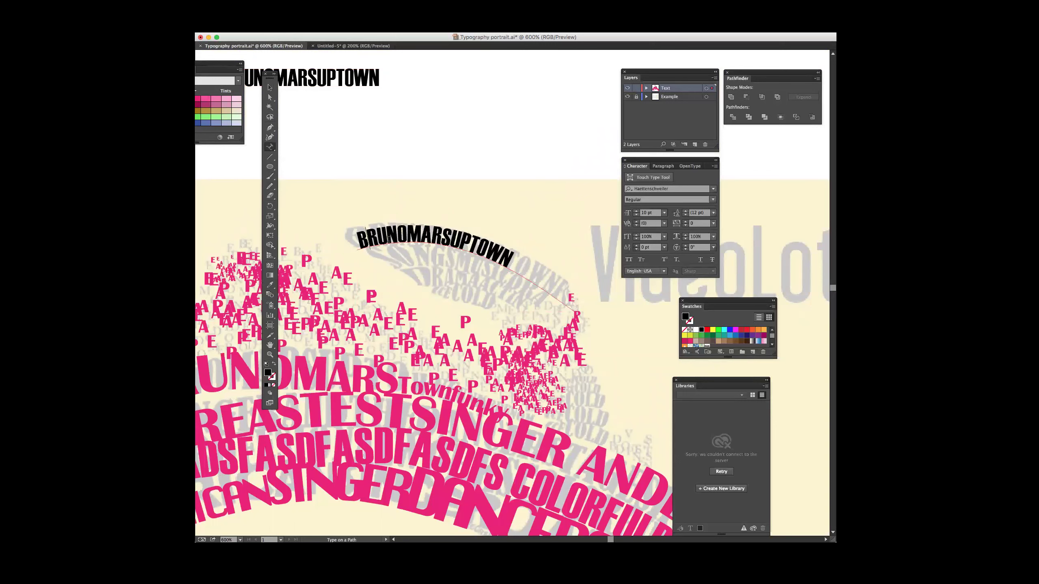
Step: Set the whole curved BRUNOMARSUPTOWN text to 15 pt so it spans the arc
key(super+a)
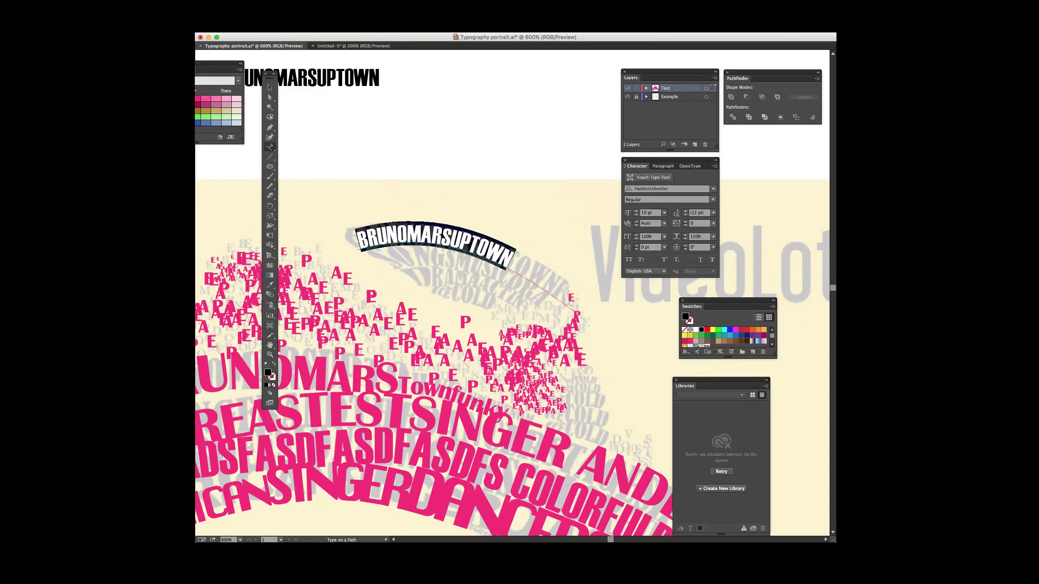
key(shift+Up)
key(shift+Down)
key(shift+super+period)
key(shift+super+period)
key(shift+super+period)
key(shift+super+period)
key(shift+super+period)
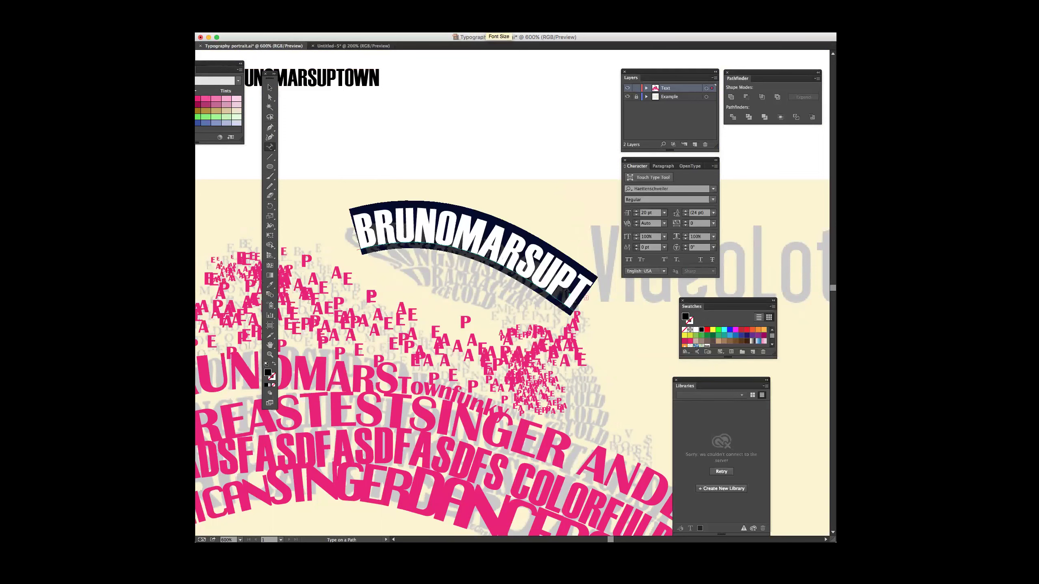
key(shift+super+comma)
key(shift+super+comma)
key(shift+super+comma)
key(shift+super+comma)
key(shift+super+comma)
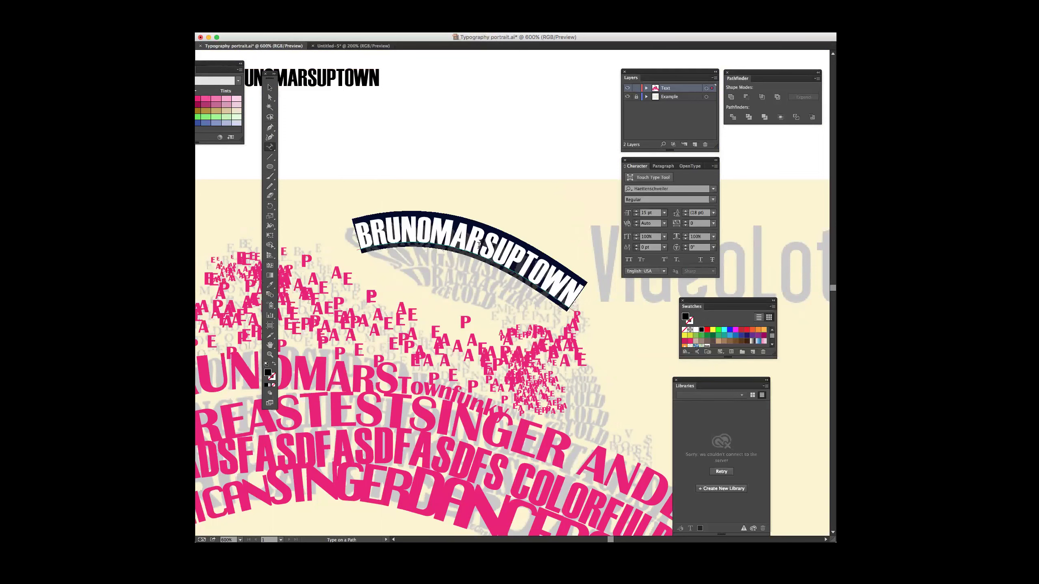
click(370, 235)
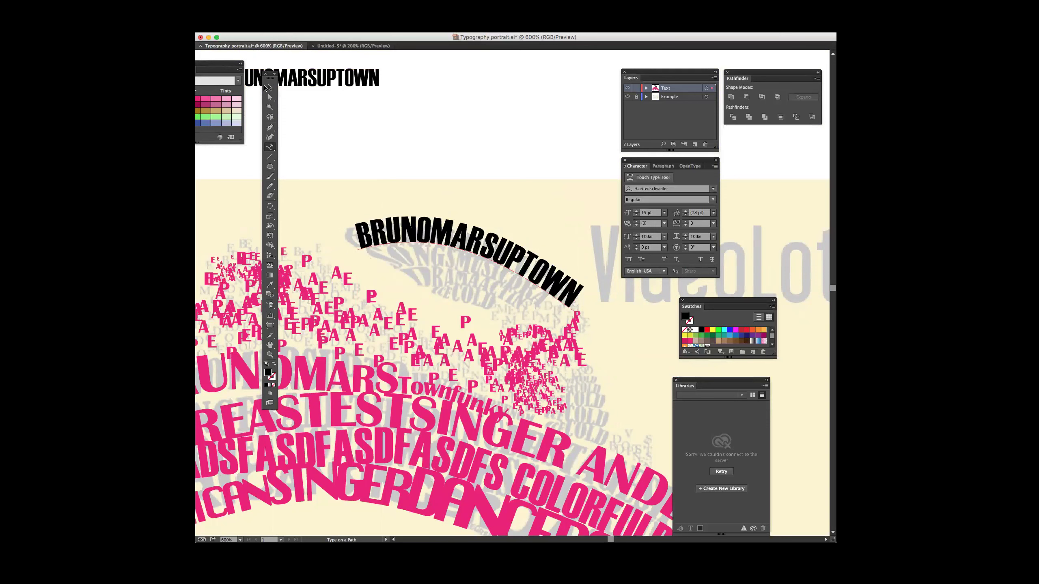
click(199, 10)
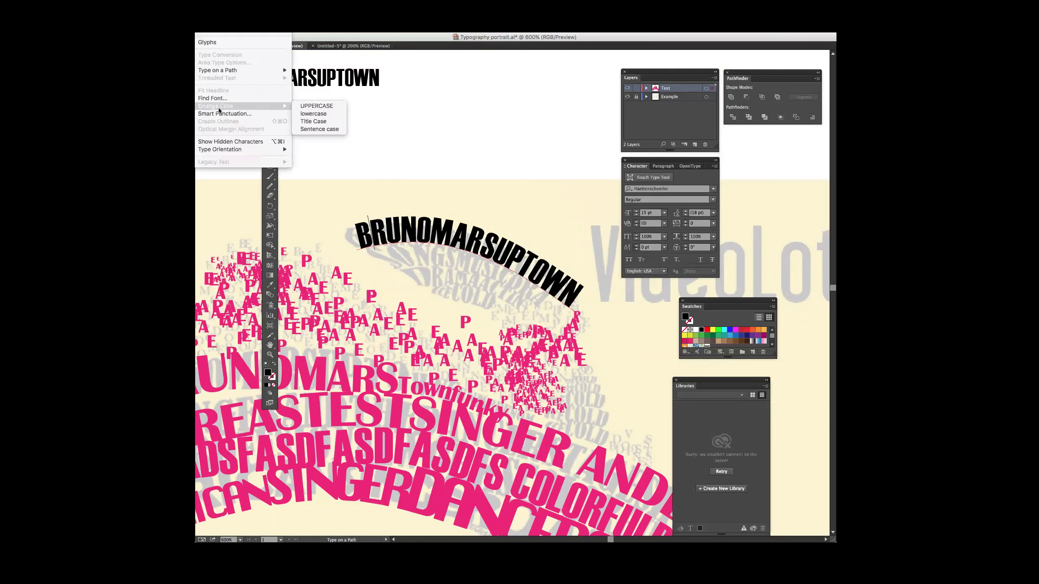
click(361, 154)
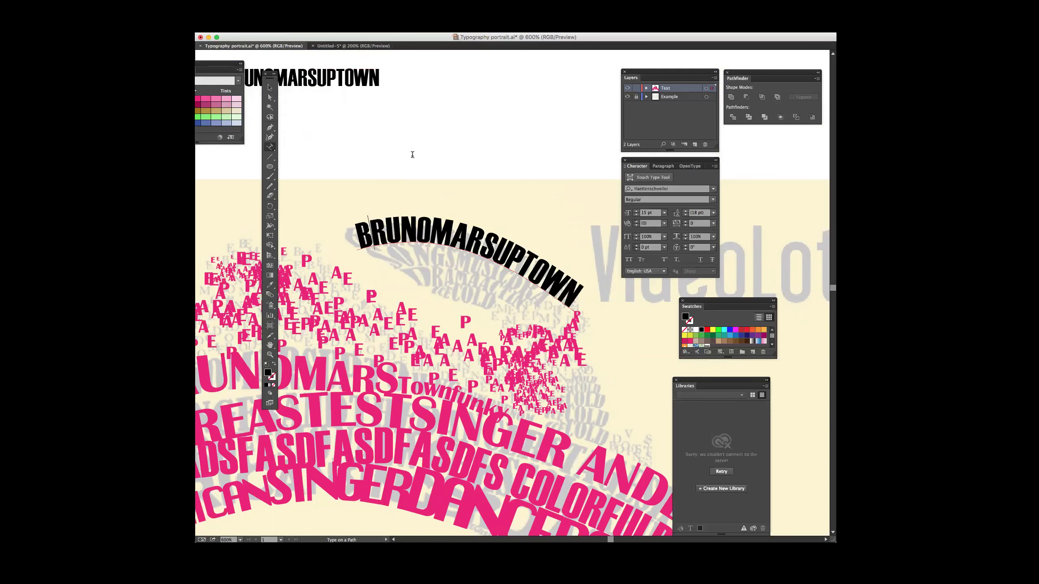
Step: Reduce the font size of the R and then of the letters UN in the curved BRUNOMARSUPTOWN text
click(379, 233)
mouse_move(372, 232)
mouse_down()
mouse_move(361, 234)
mouse_move(382, 230)
mouse_up()
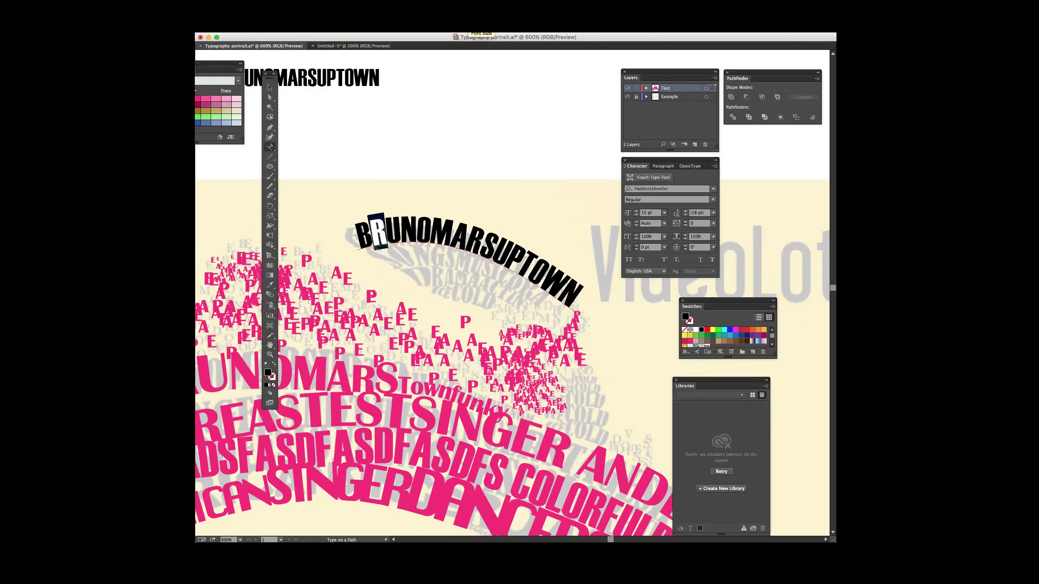
click(469, 25)
click(398, 230)
drag(386, 233, 415, 233)
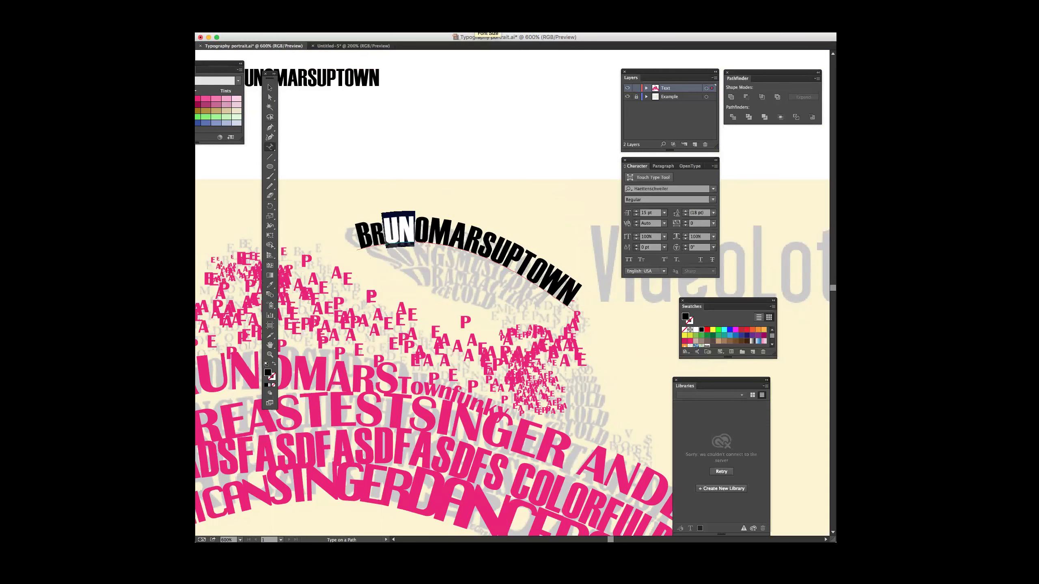
click(469, 26)
Step: Vary the middle letters of the curved text by setting OM to 10 pt, reducing AR and enlarging PT to 17 pt
drag(409, 232, 447, 232)
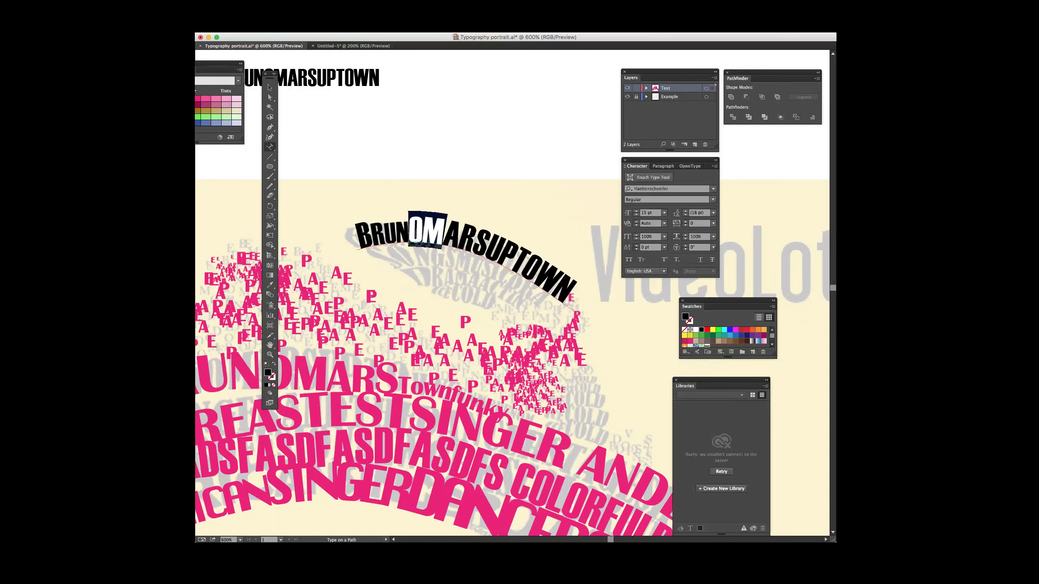
scroll(488, 28, down, 5)
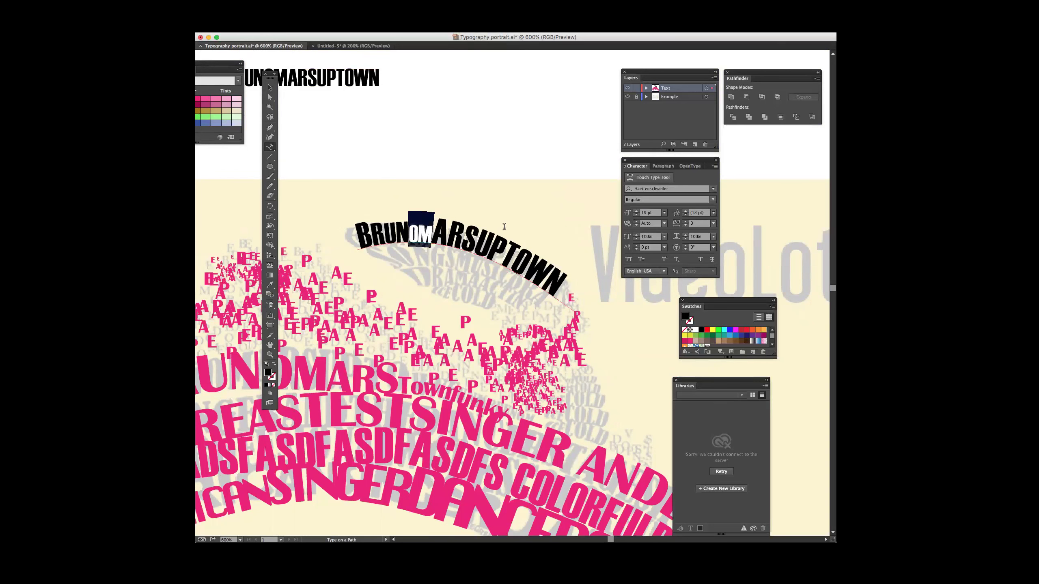
click(444, 234)
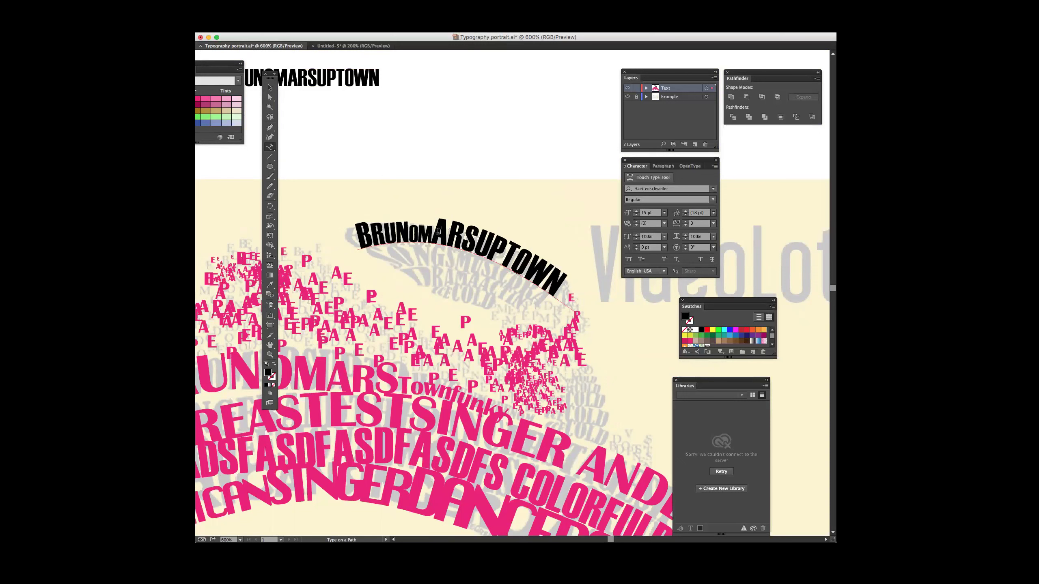
drag(434, 232, 461, 234)
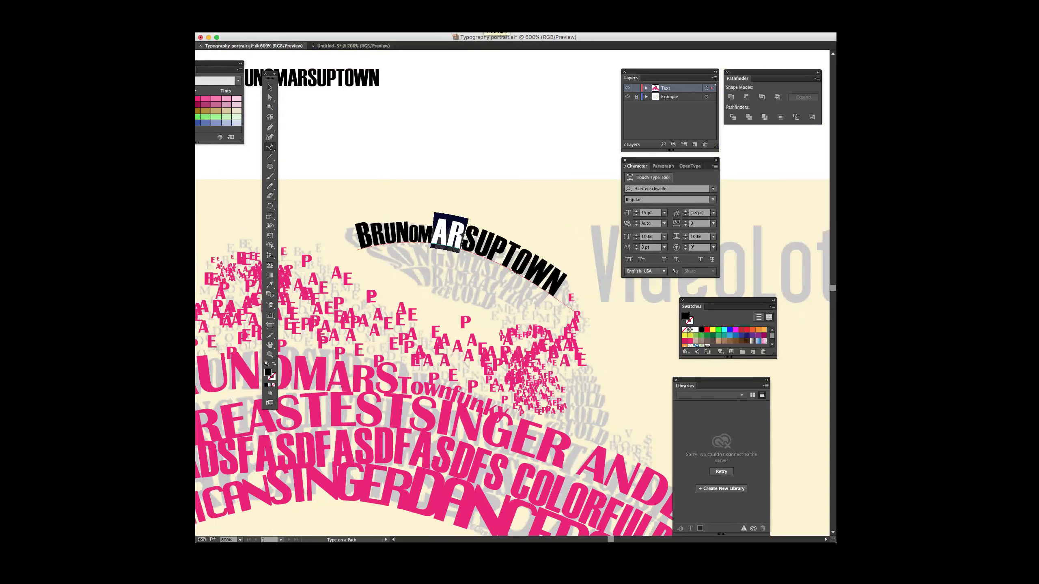
key(Return)
drag(459, 236, 508, 251)
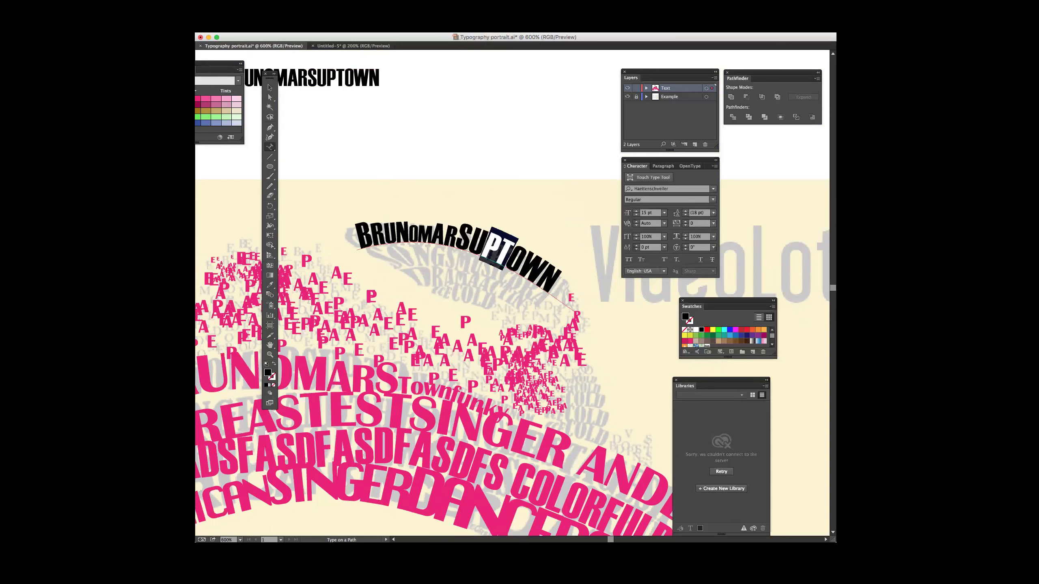
key(super+shift+period)
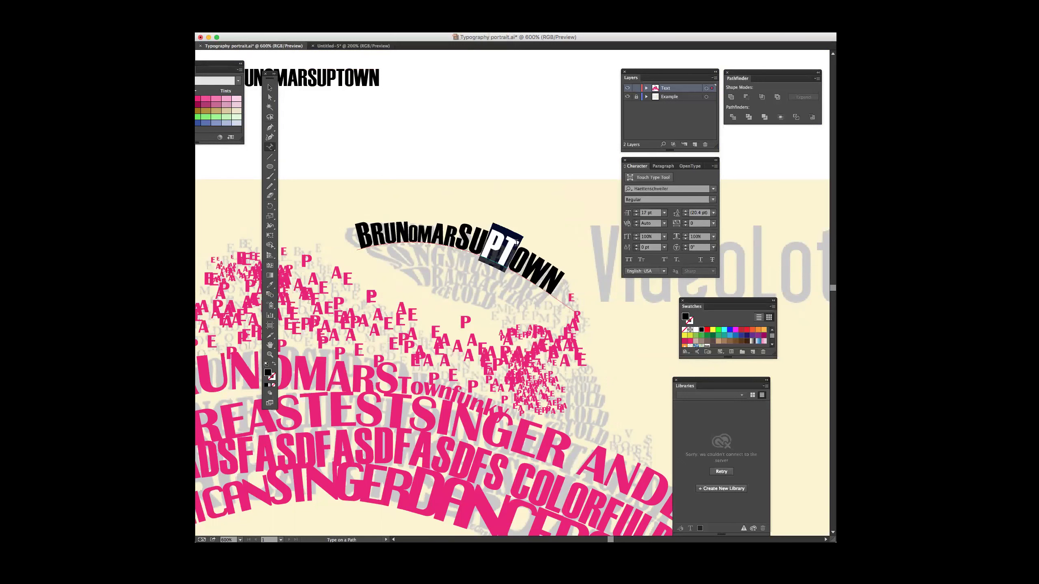
Step: Taper the ending OWN of the curved text by reducing the O, setting the W to 12 pt and the N to 10 pt
drag(515, 254, 572, 288)
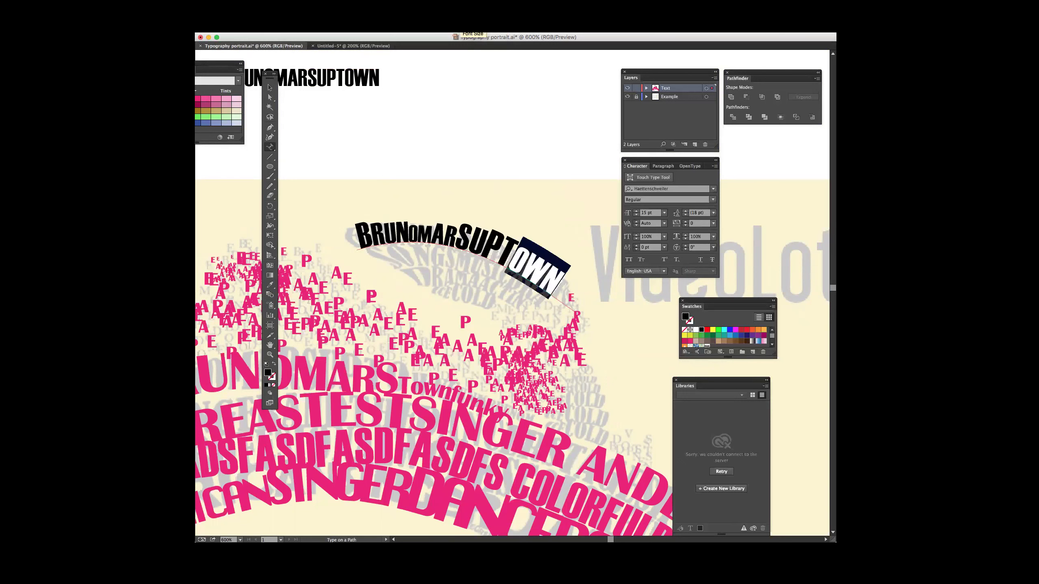
click(526, 268)
key(shift+Right)
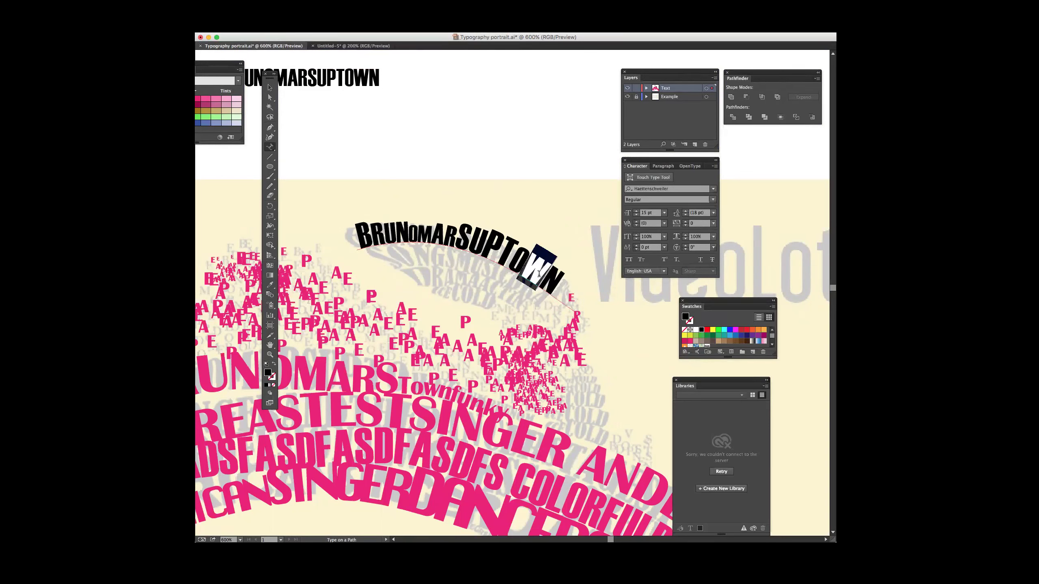
click(651, 212)
text(12)
key(Return)
key(Right)
key(shift+Right)
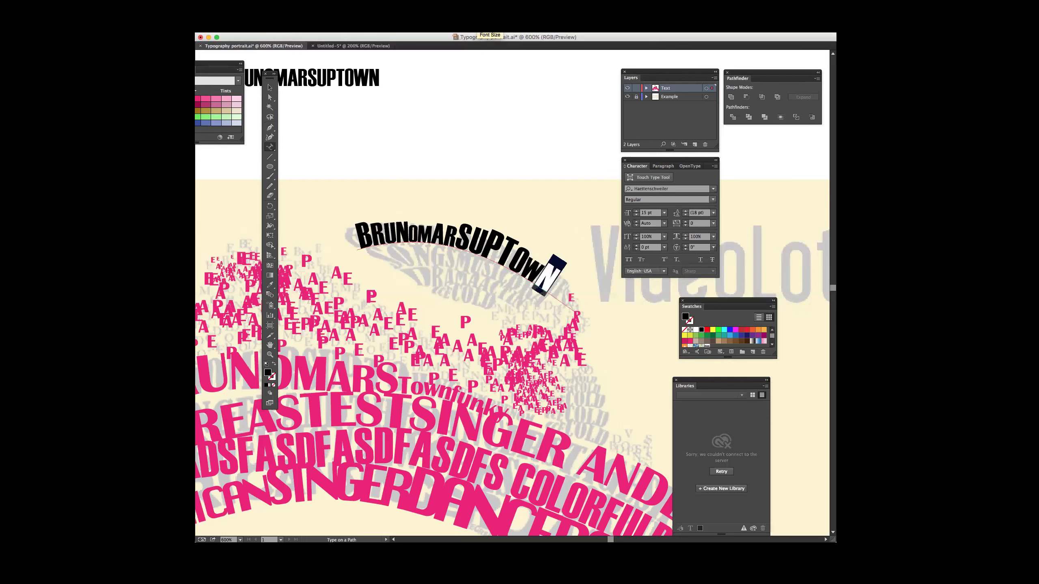
text(10)
key(Return)
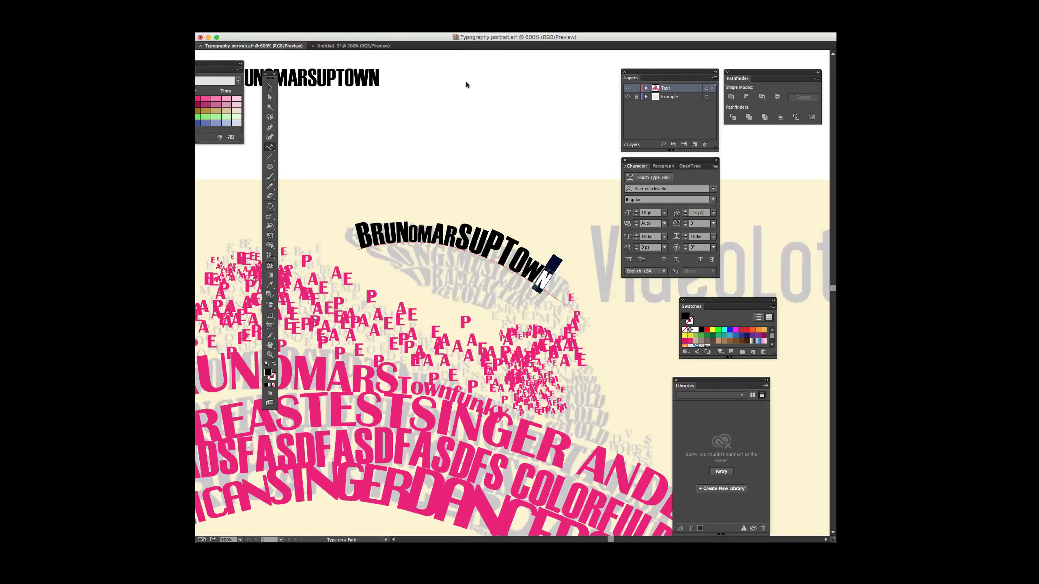
Step: Append "funk" to the end of the curved text
key(Right)
text(f)
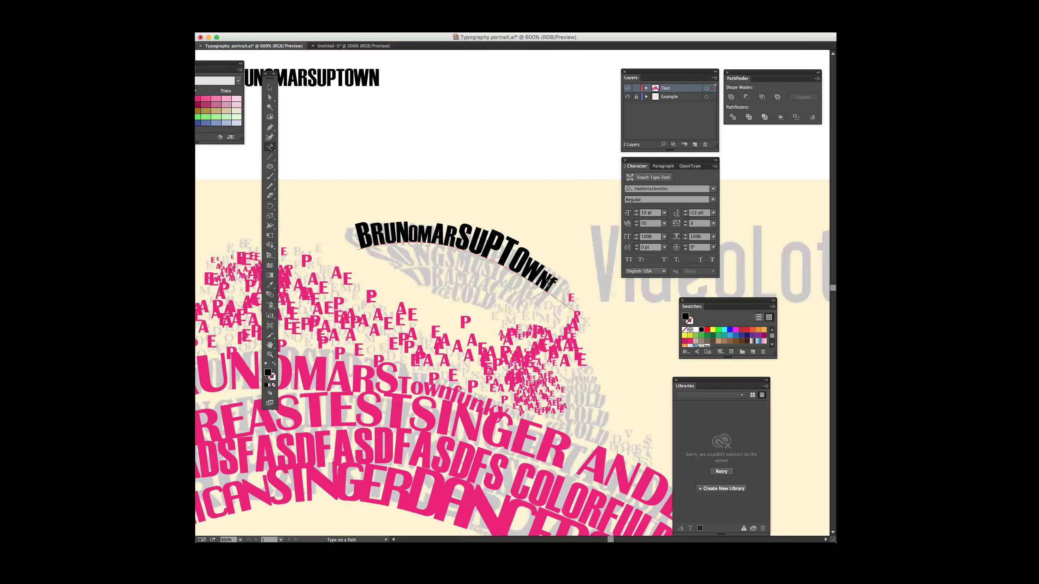
text(unk)
Step: Fill the whole curved BRUNOMARSUPTOWNfunk text with the pink swatch and deselect it
click(268, 88)
double_click(437, 228)
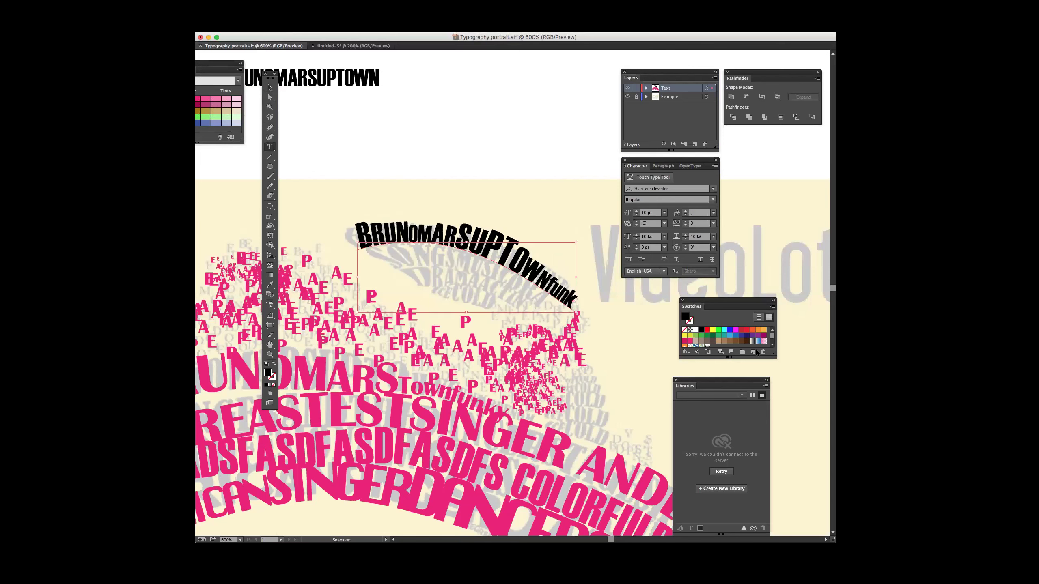
key(super+a)
click(689, 342)
click(269, 88)
click(401, 109)
Step: Convert the pink curved text to outlines with Create Outlines
click(177, 5)
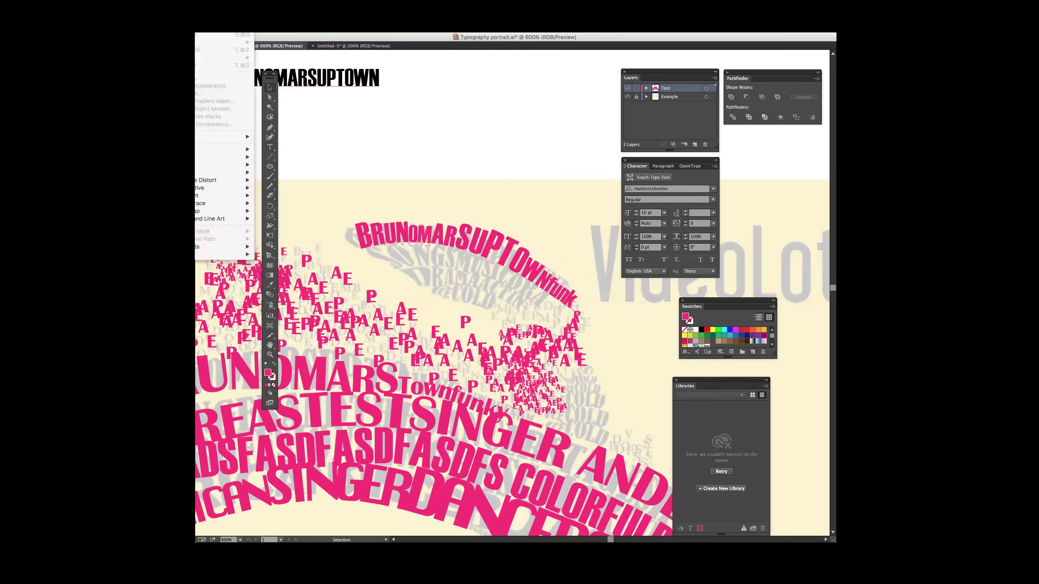
mouse_move(200, 5)
click(393, 239)
click(391, 242)
click(200, 5)
click(215, 122)
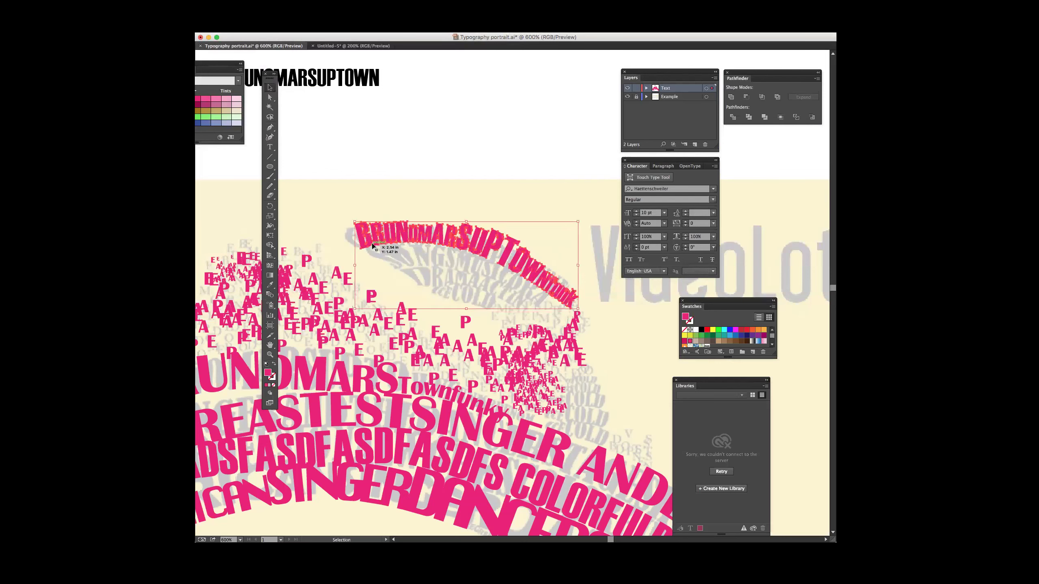
right_click(372, 244)
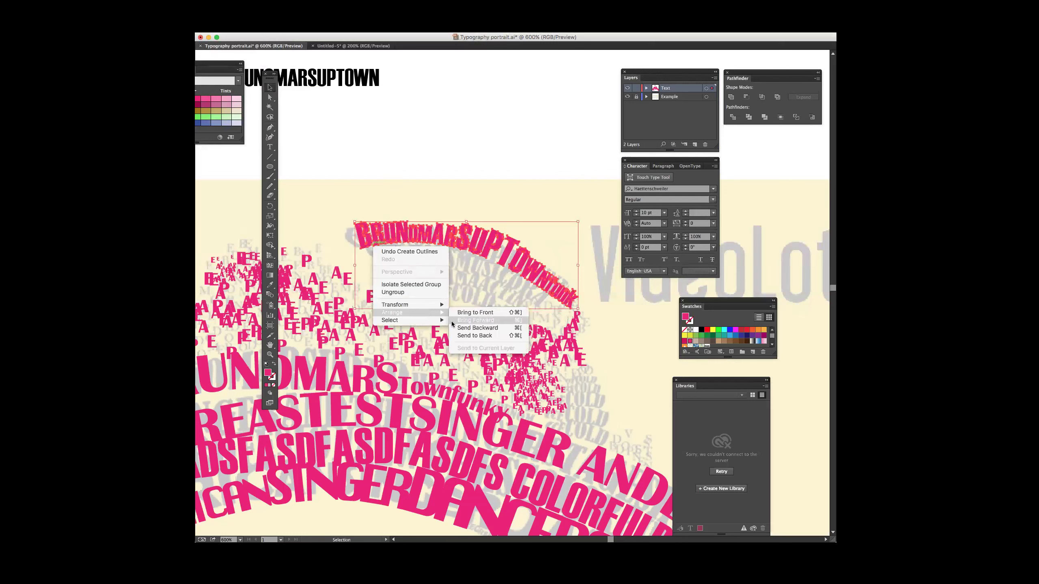
mouse_move(433, 306)
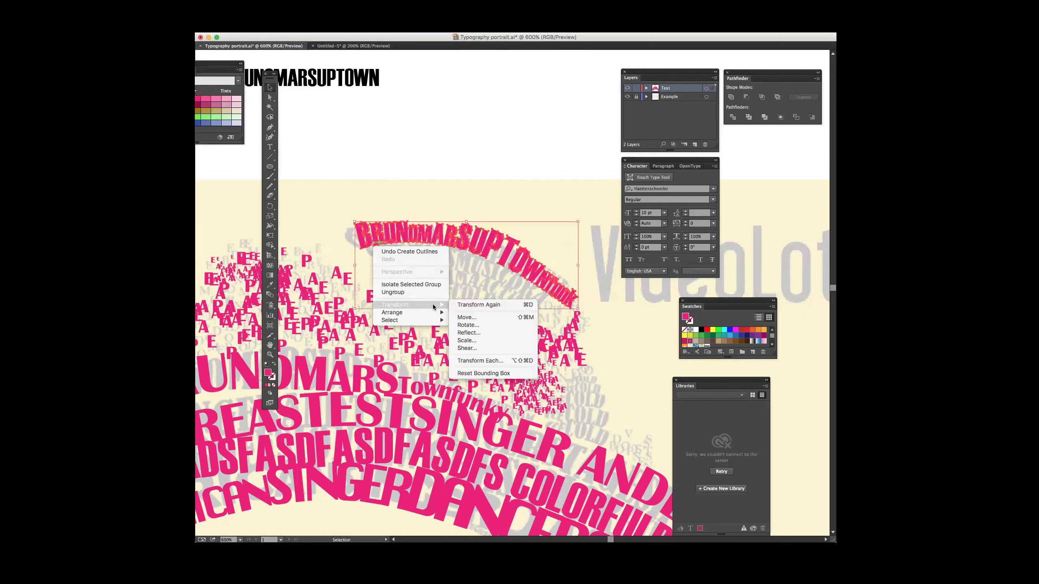
click(389, 143)
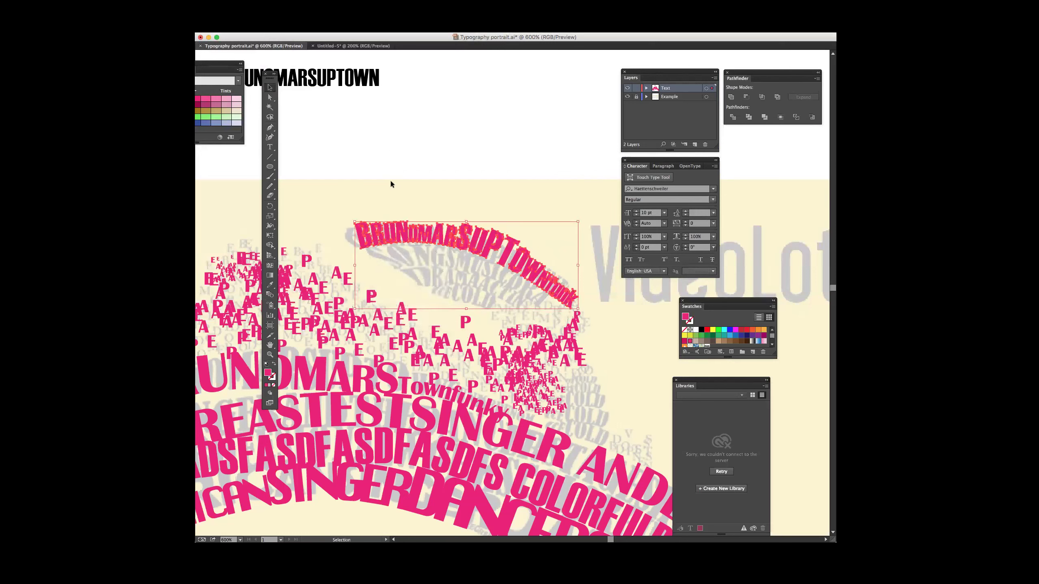
key(shift+Right)
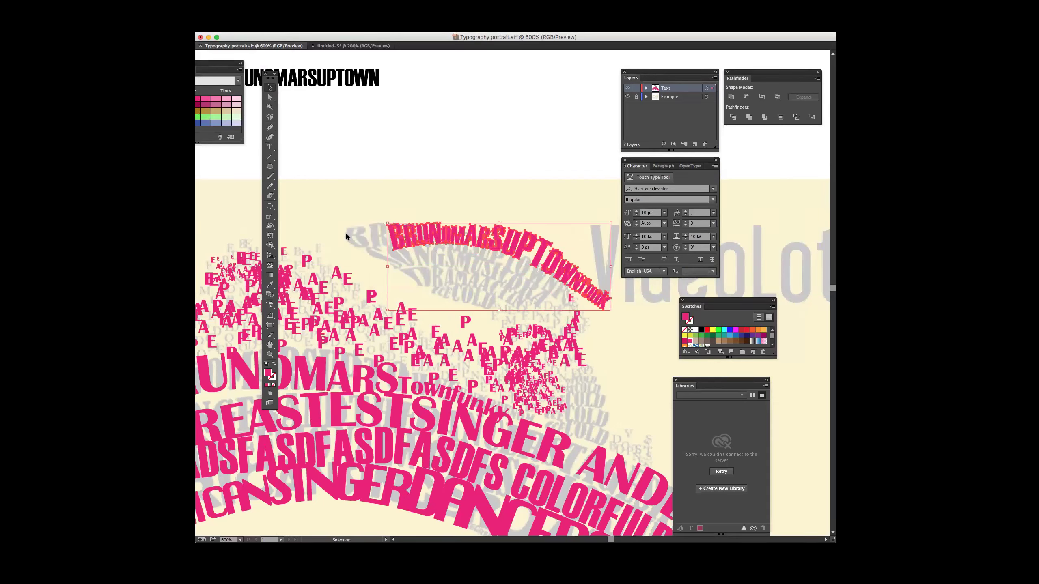
key(shift+Left)
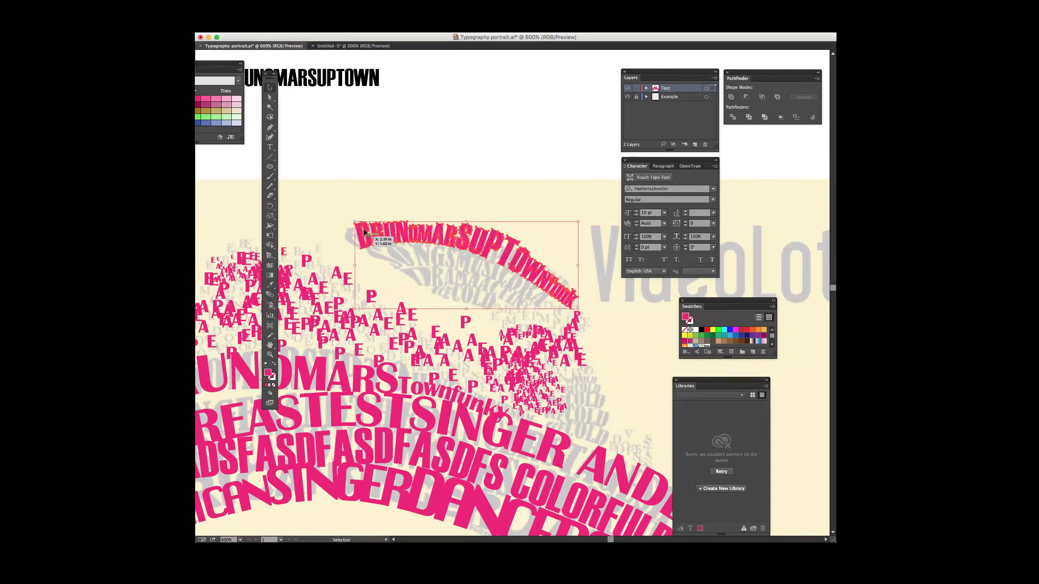
click(201, 9)
click(376, 126)
click(376, 126)
Step: Ungroup the outlined curved text into separate letters
click(385, 226)
right_click(385, 228)
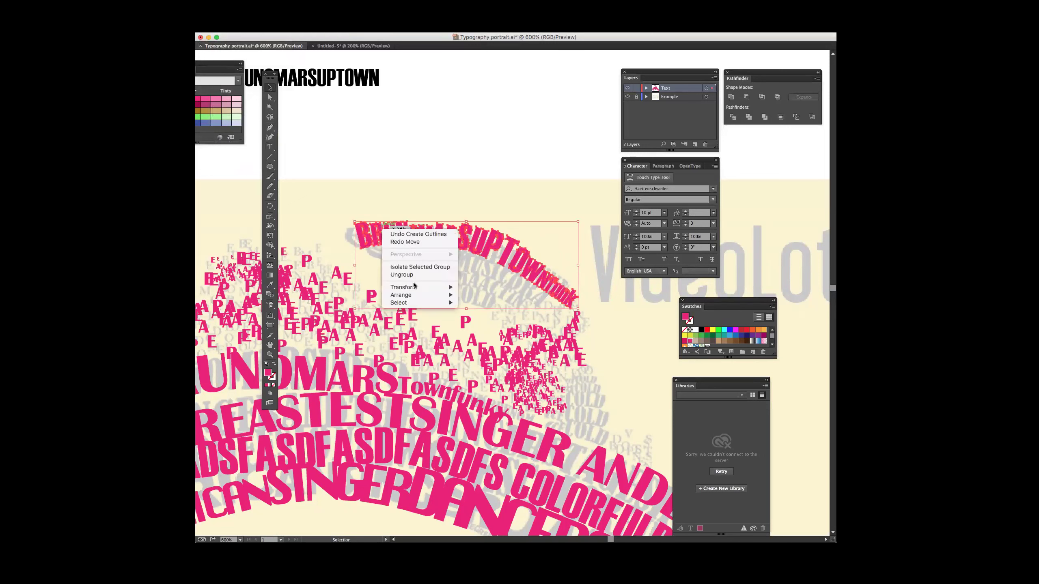
click(402, 275)
click(426, 157)
Step: Reshape the outlined B with Direct Selection, stretching its outer edge into a pointed tip at the start of the arc
click(362, 235)
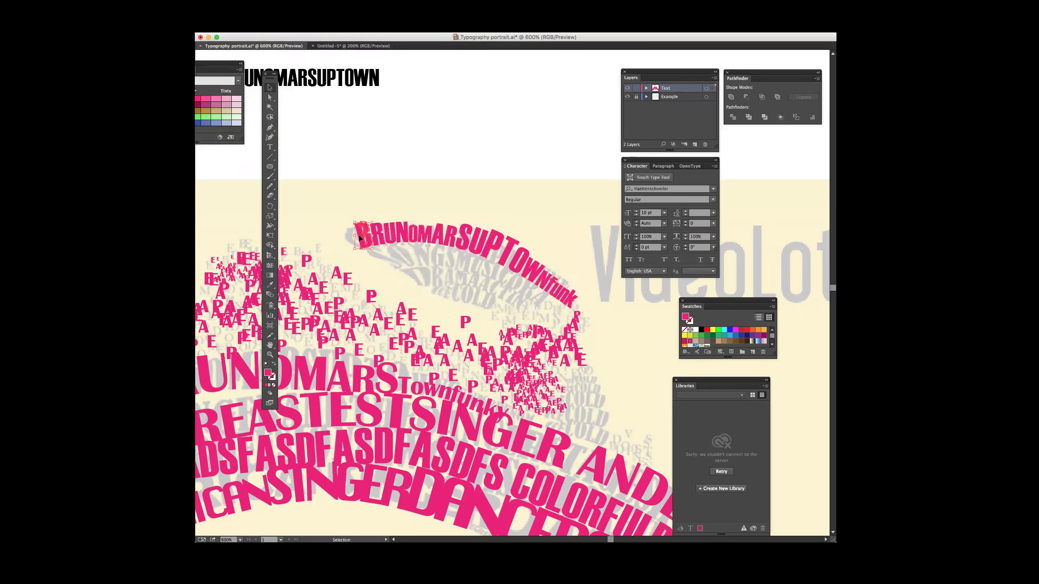
drag(356, 236, 355, 228)
key(super+z)
click(271, 98)
mouse_move(362, 236)
mouse_down()
mouse_move(349, 250)
mouse_move(360, 249)
mouse_move(344, 237)
mouse_move(349, 226)
mouse_move(370, 252)
mouse_up()
key(super+z)
key(super+z)
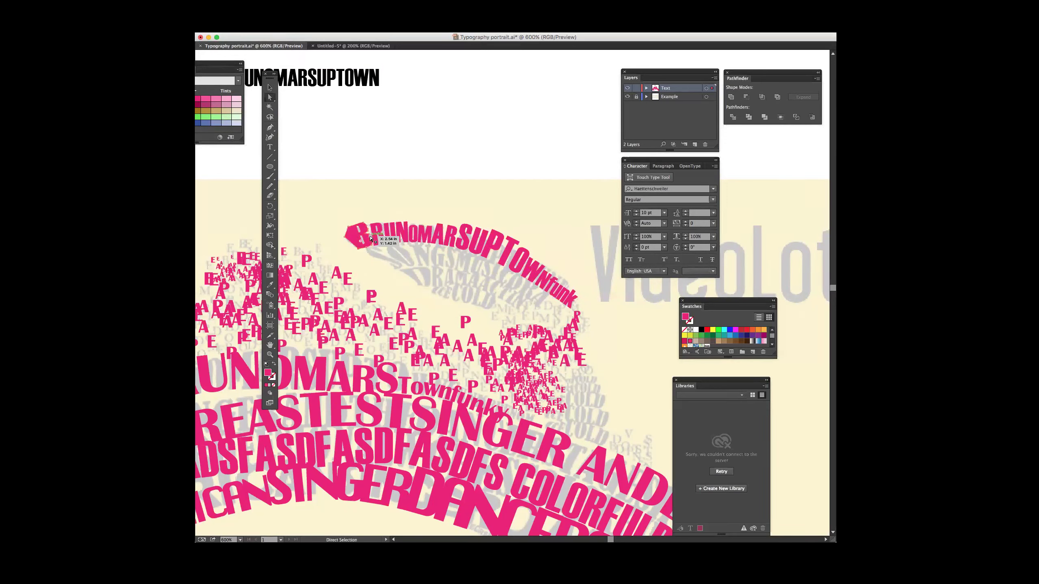
Step: Resize and reposition the outlined letters from U to R of UNOMAR so their heights follow the arc evenly
click(269, 88)
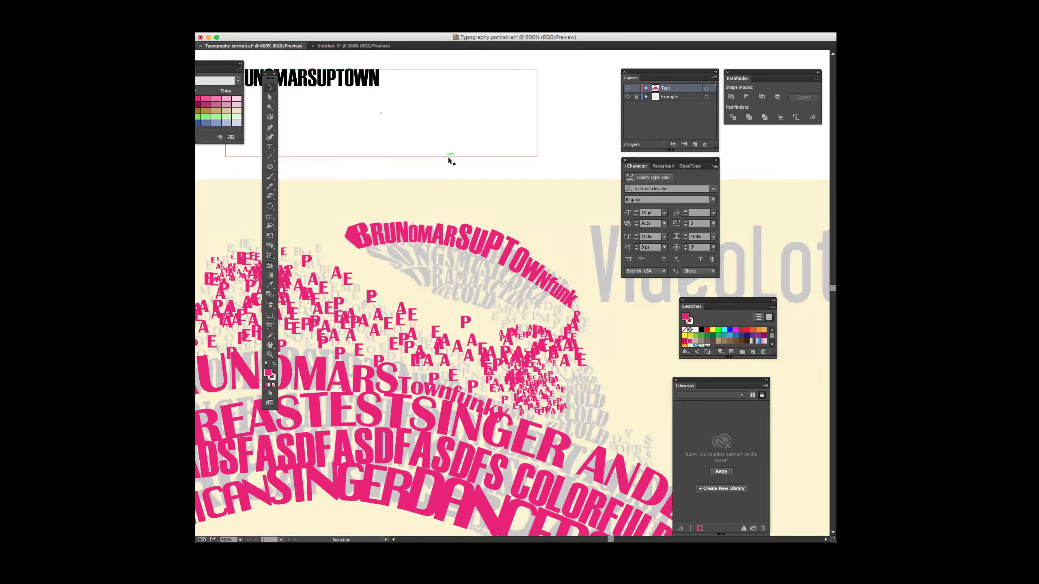
click(383, 231)
click(422, 203)
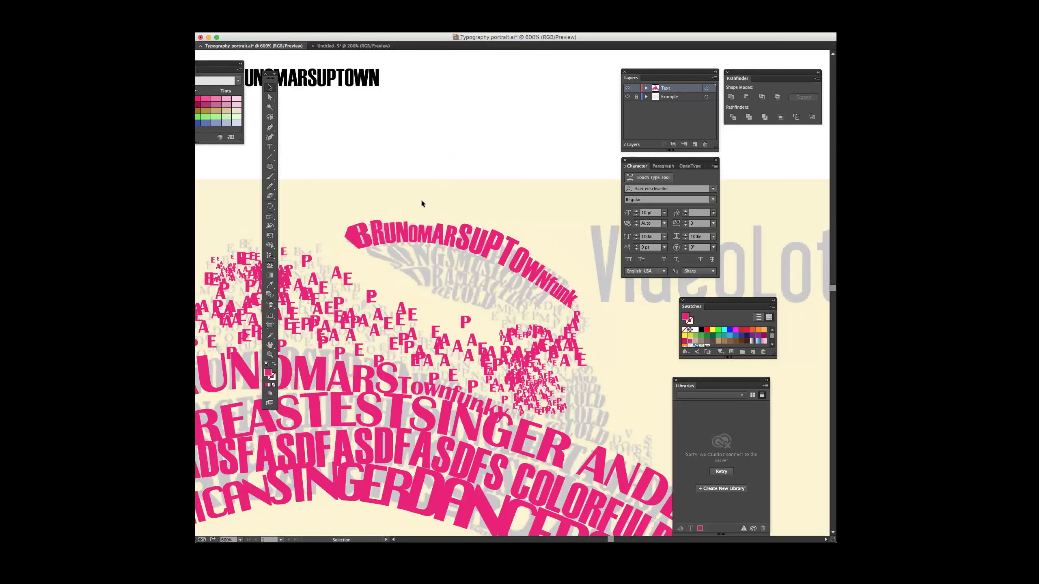
click(392, 233)
drag(391, 245, 405, 245)
drag(391, 222, 439, 226)
click(413, 239)
click(442, 230)
click(450, 226)
drag(450, 226, 449, 227)
Step: Shrink the outlined letters S, U and P to fit the height of the curved line of letters
click(499, 146)
click(469, 226)
drag(464, 226, 464, 232)
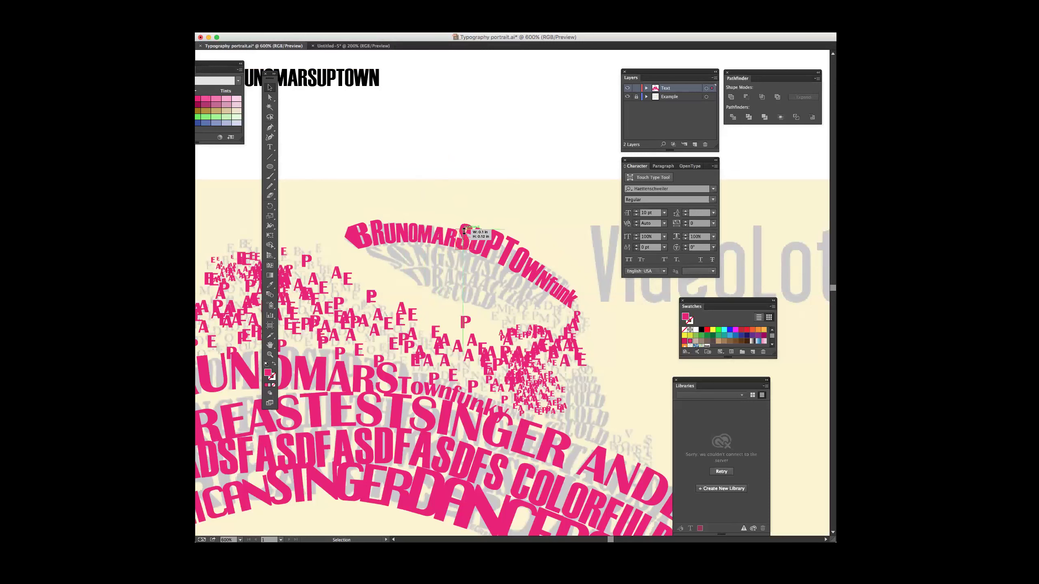
click(482, 195)
click(483, 247)
drag(485, 226, 501, 248)
click(508, 176)
click(493, 231)
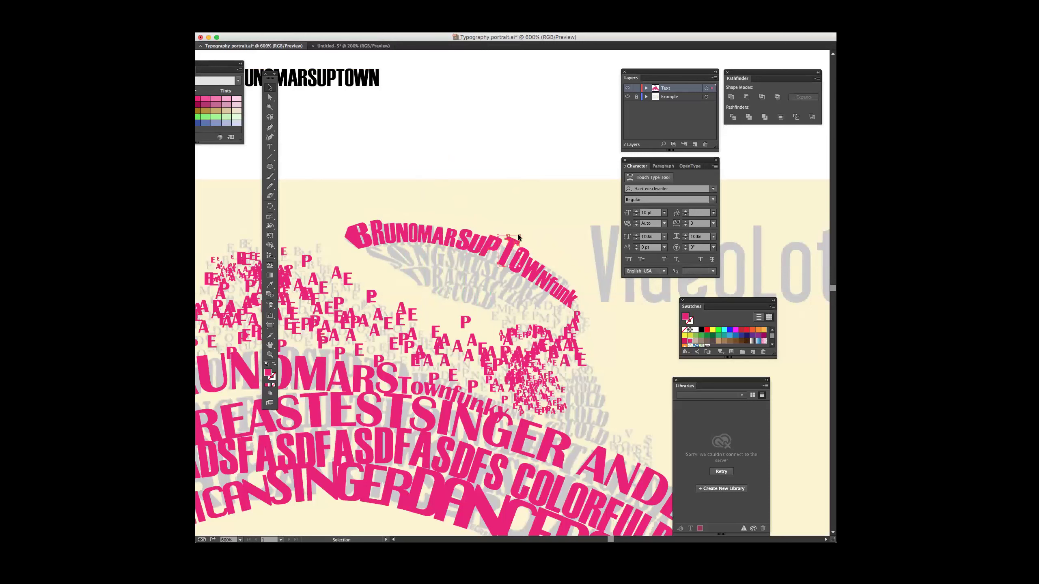
Step: Adjust the size and position of the outlined letters of TOWNfunk so they taper along the end of the arc
click(512, 247)
drag(508, 239, 576, 294)
click(557, 295)
click(565, 298)
click(551, 176)
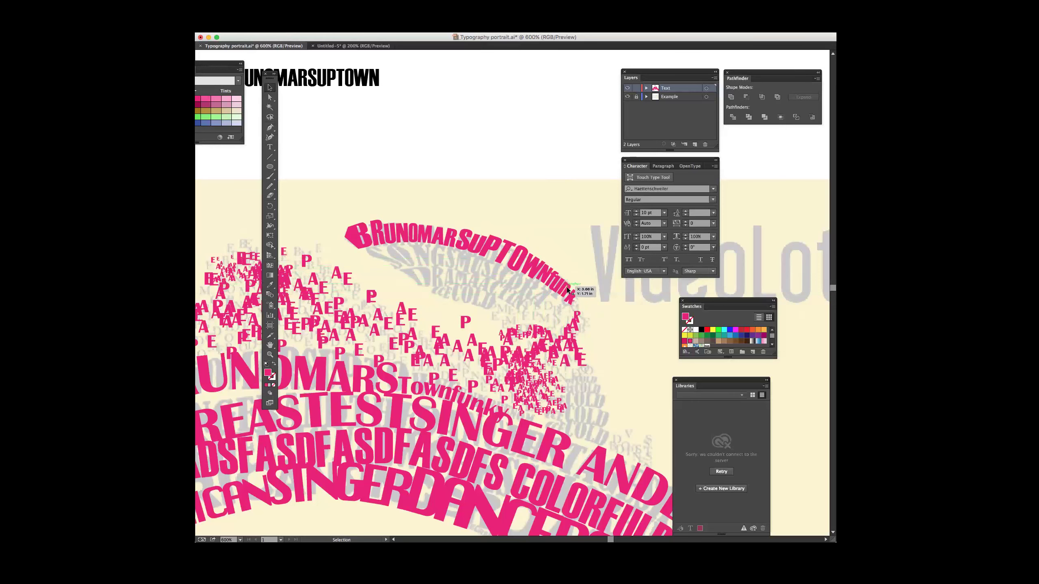
Step: Delete the spare black BRUNOMARSUPTOWN text above the portrait
key(a)
key(super+0)
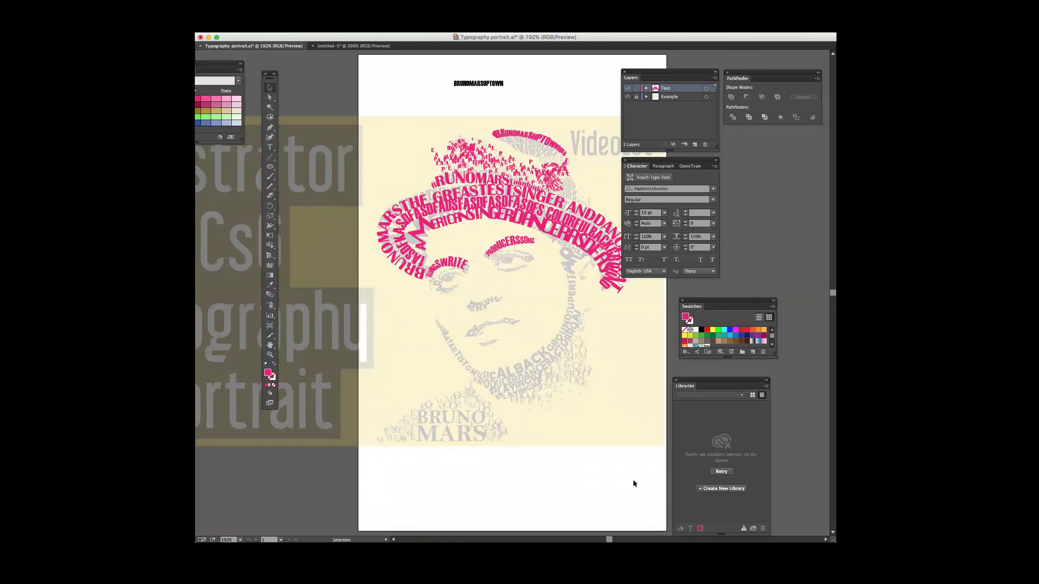
scroll(623, 466, right, 5)
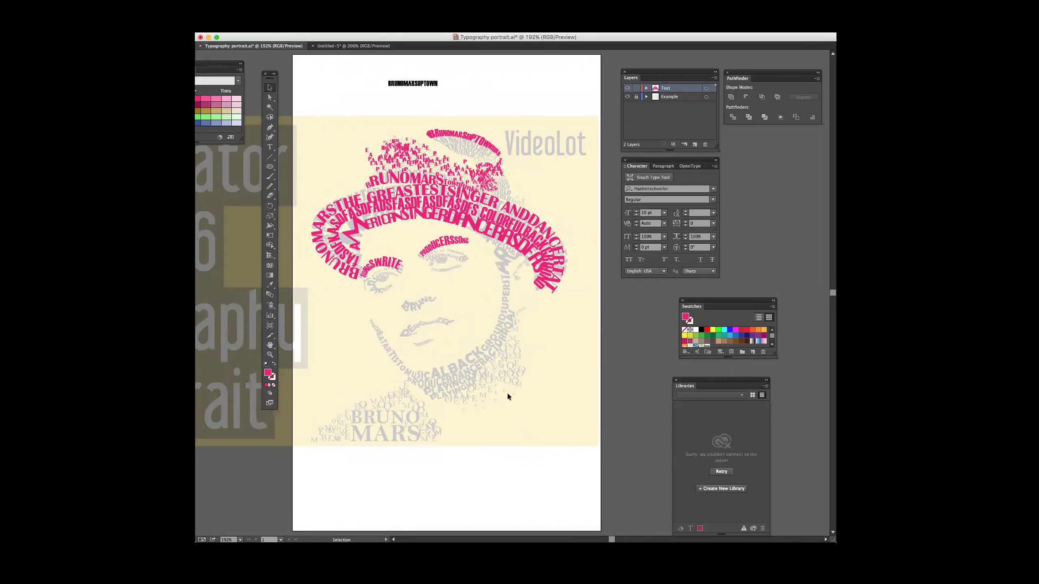
drag(359, 67, 485, 85)
key(Delete)
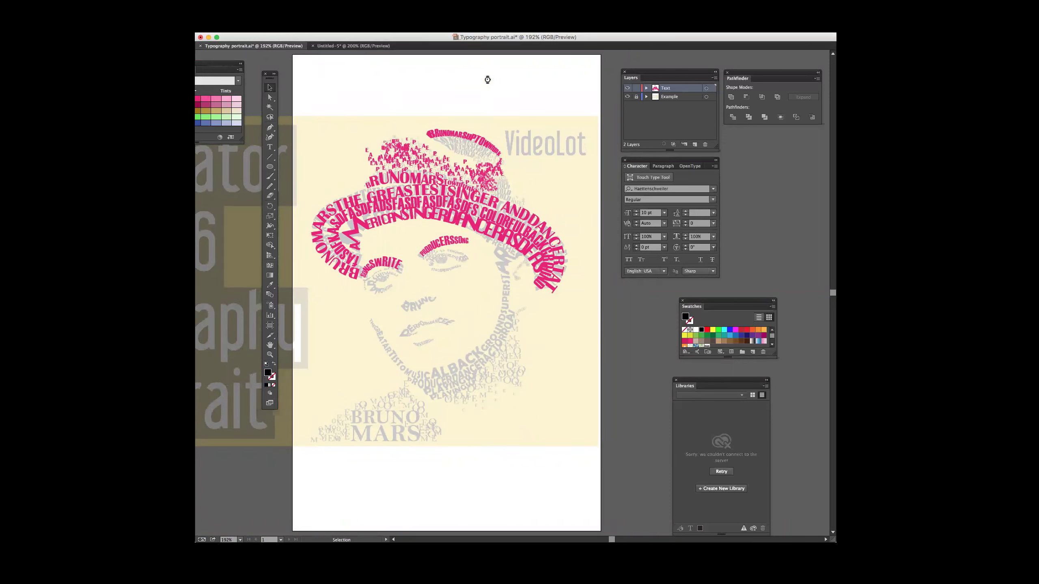
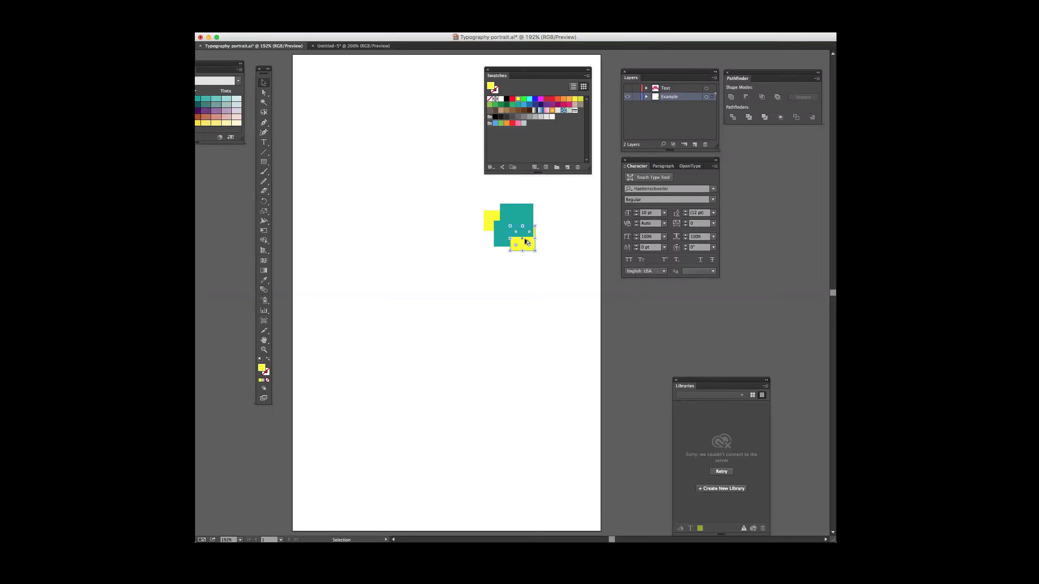
Step: Bring the uppermost yellow square in front of the large teal square
right_click(526, 199)
mouse_move(572, 311)
click(634, 313)
Step: Lower the opacity of the large teal square so the squares behind show through
click(519, 225)
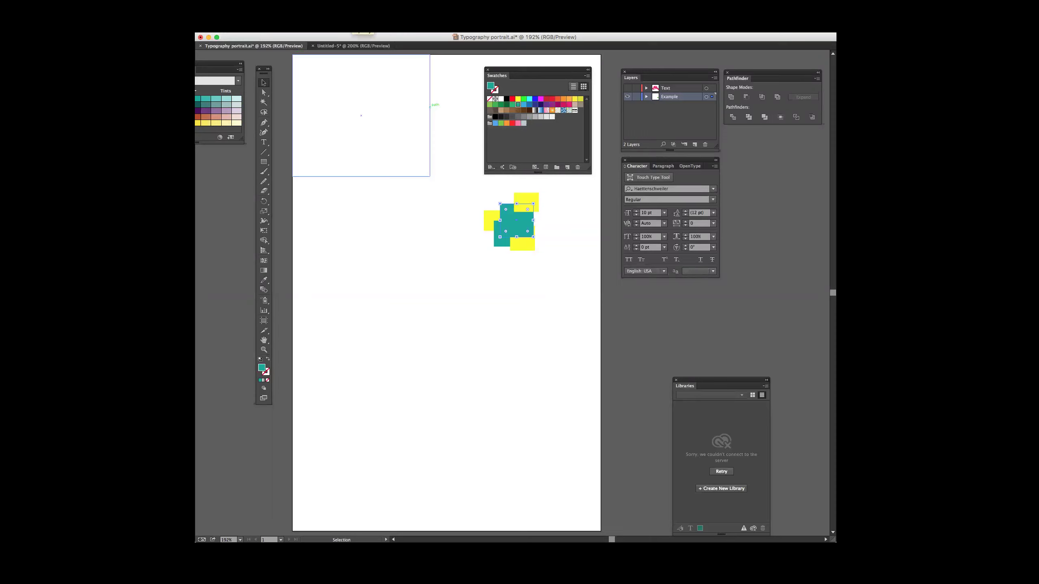
key(Return)
click(555, 222)
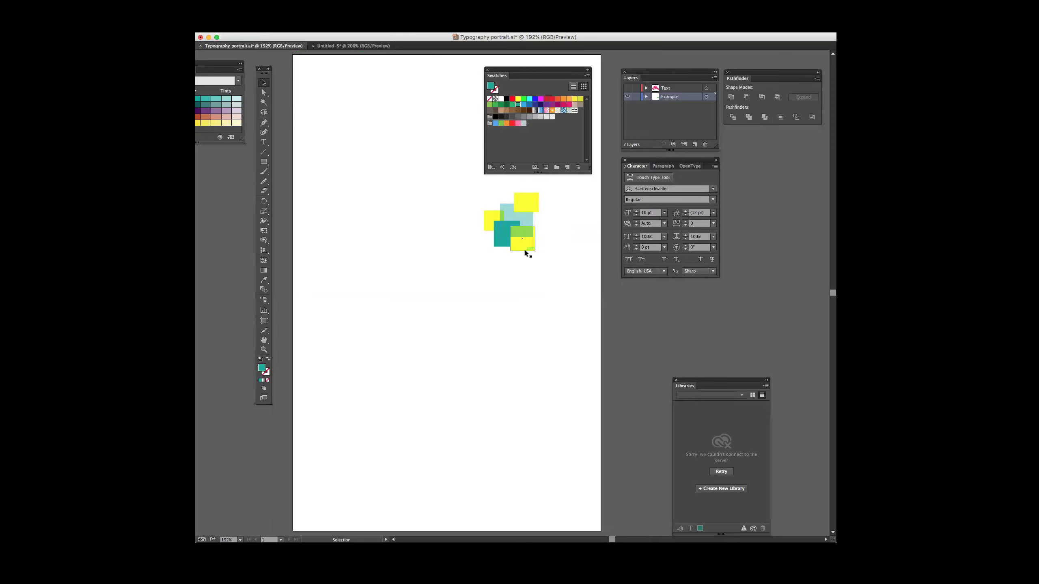
Step: Lower the opacity of the smaller teal square and of the uppermost yellow square
click(499, 245)
key(5)
click(544, 252)
click(533, 206)
key(5)
Step: Deselect the squares and move the Swatches panel closer to them
drag(557, 188, 565, 119)
key(super+shift+a)
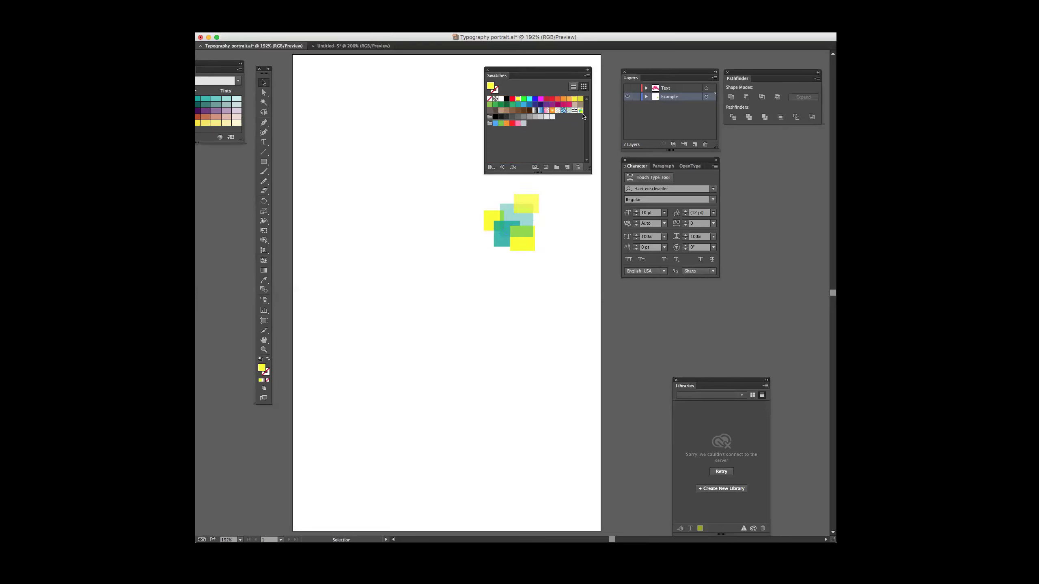
drag(528, 79, 517, 89)
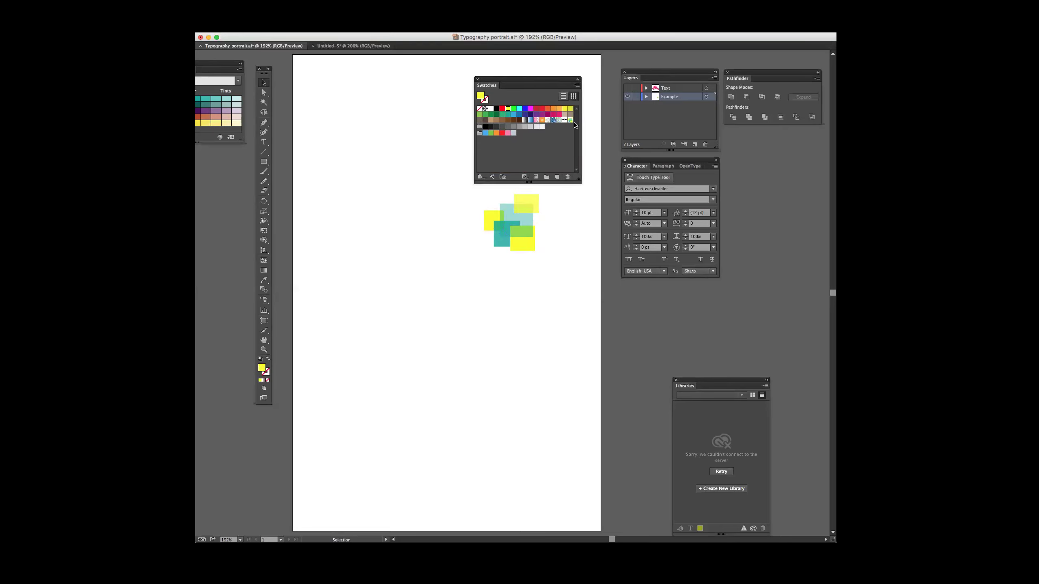
Step: Fill the large blank rectangle in the artboard's corner with the new overlapping-squares pattern swatch
drag(554, 198, 476, 264)
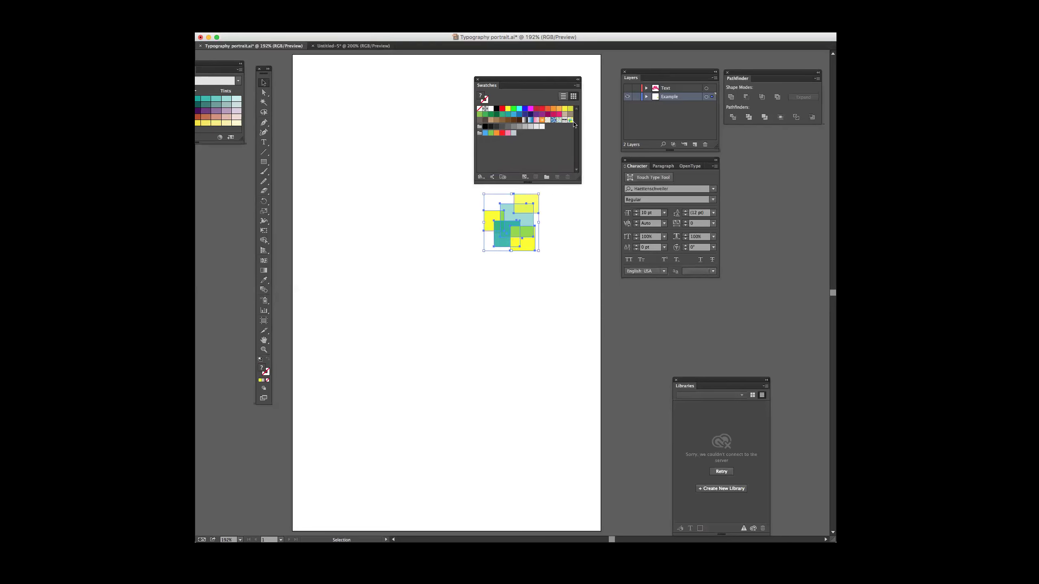
click(408, 78)
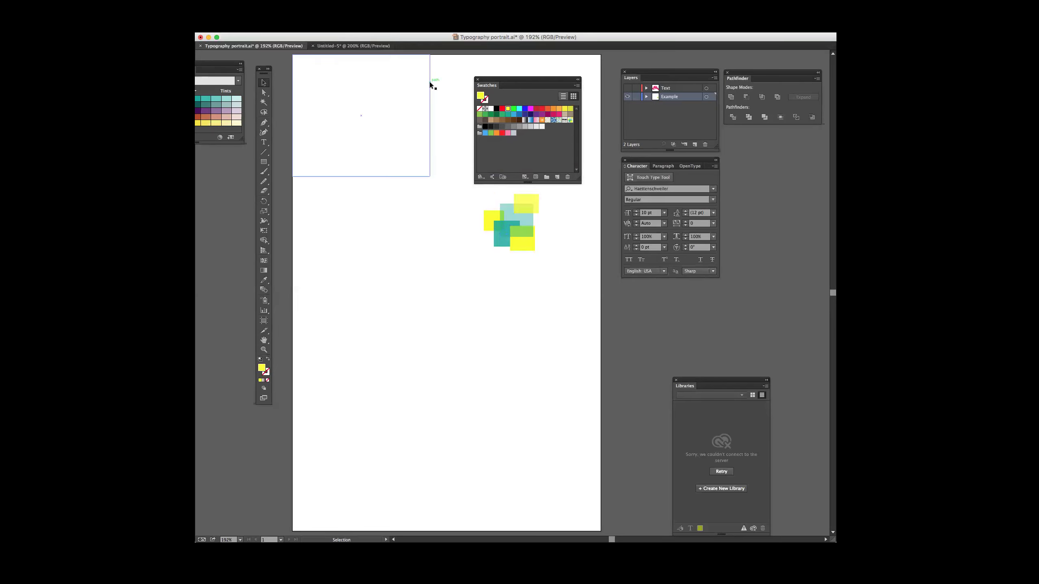
click(430, 80)
click(571, 119)
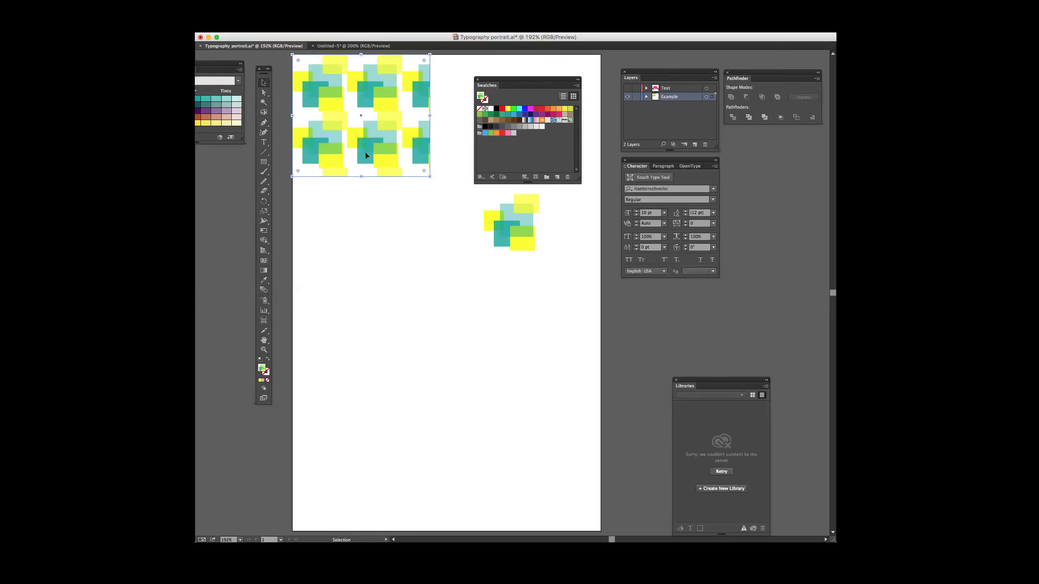
mouse_move(359, 100)
mouse_down()
mouse_move(380, 119)
mouse_move(370, 99)
mouse_up()
Step: Edit the overlapping-squares pattern swatch, replacing the large teal square with a translucent teal circle overlapping the remaining squares
double_click(570, 120)
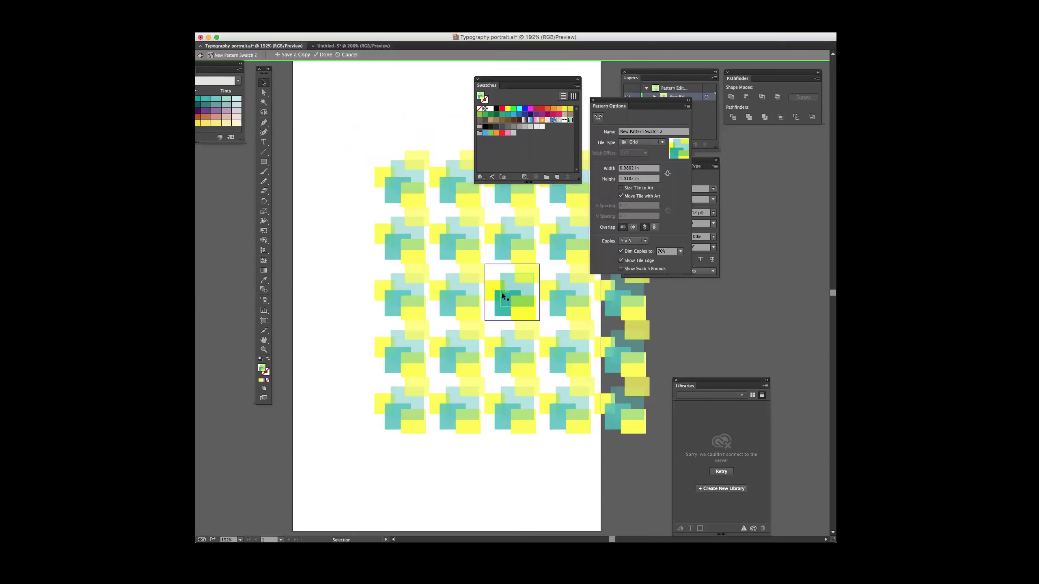
mouse_move(511, 283)
mouse_down()
mouse_move(460, 253)
mouse_move(505, 304)
mouse_move(511, 288)
mouse_up()
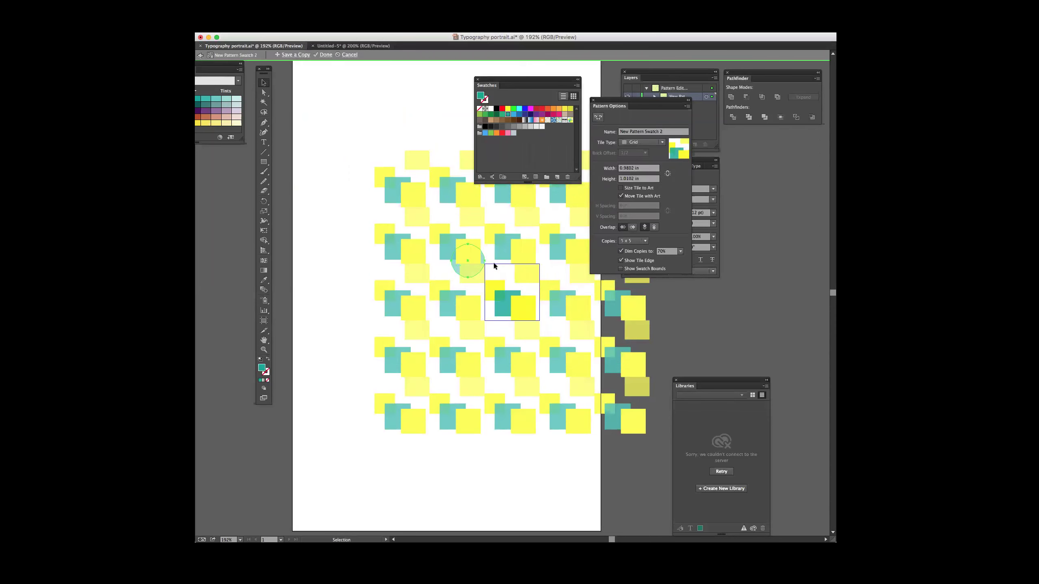
drag(450, 268, 513, 300)
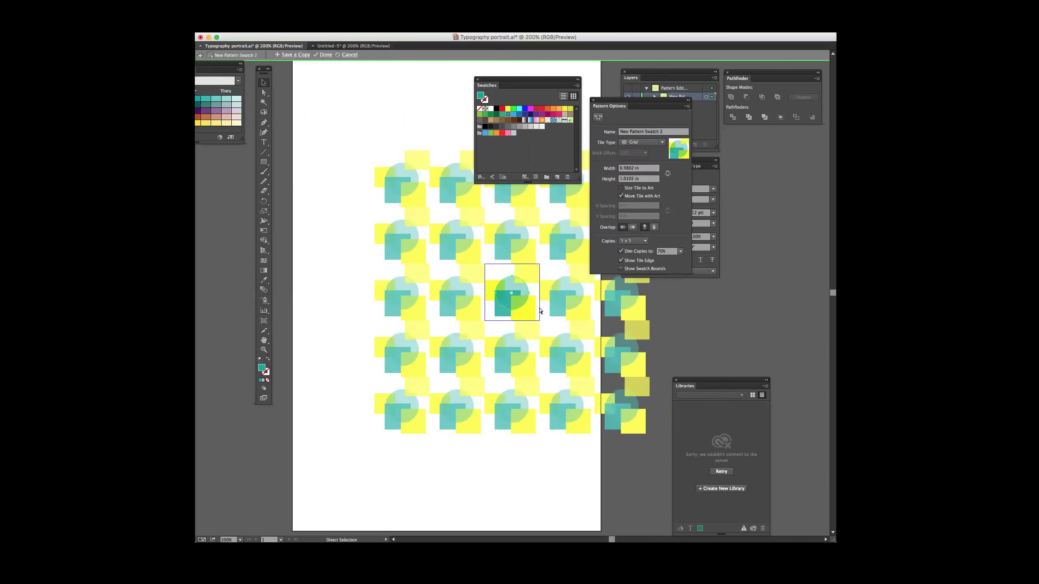
key(super+equal)
key(super+equal)
key(super+equal)
drag(529, 294, 526, 285)
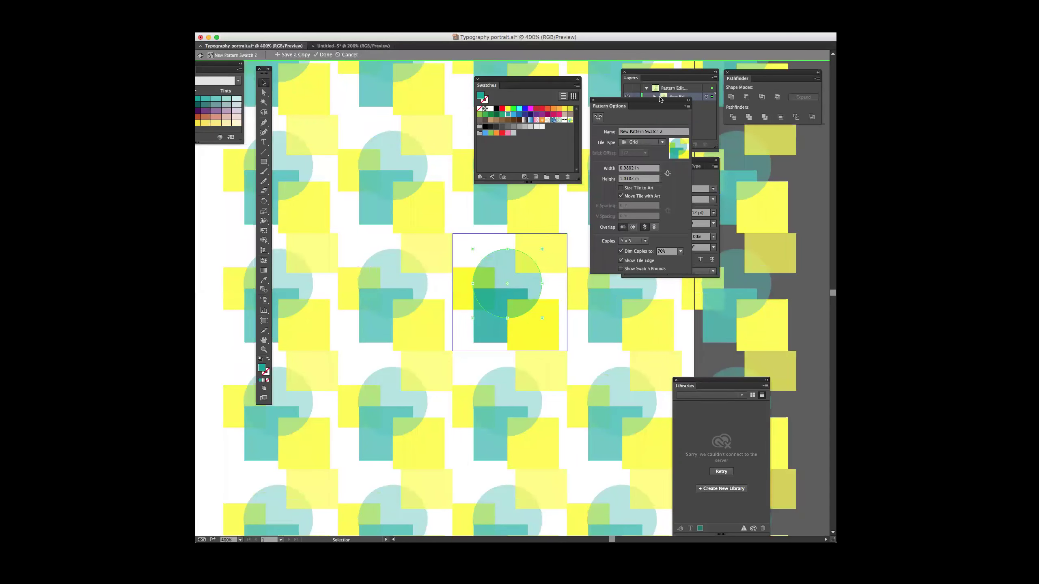
Step: Try the Brick by Row and Hex by Column tile types on the pattern
drag(645, 103, 396, 184)
click(399, 212)
click(416, 224)
click(416, 225)
click(416, 224)
click(397, 241)
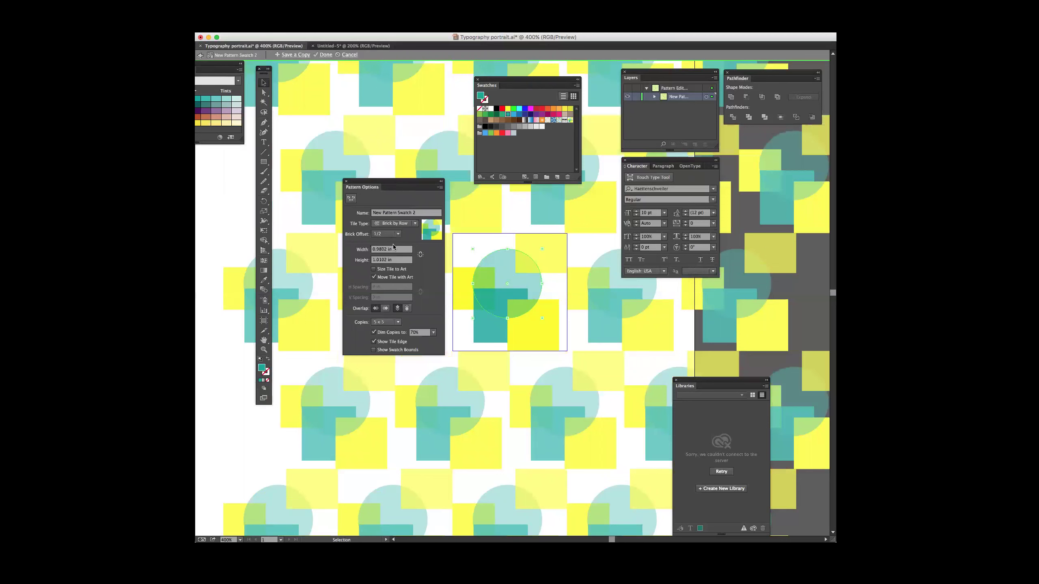
click(398, 224)
click(393, 260)
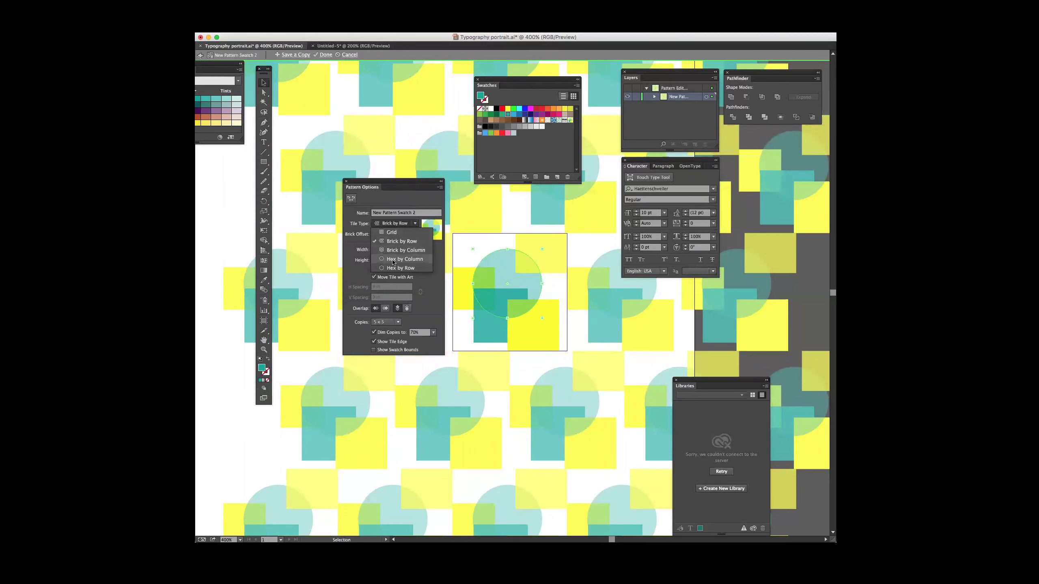
Step: Set the pattern's tile type to Brick by Column and try the Size Tile to Art and overlap options
click(407, 225)
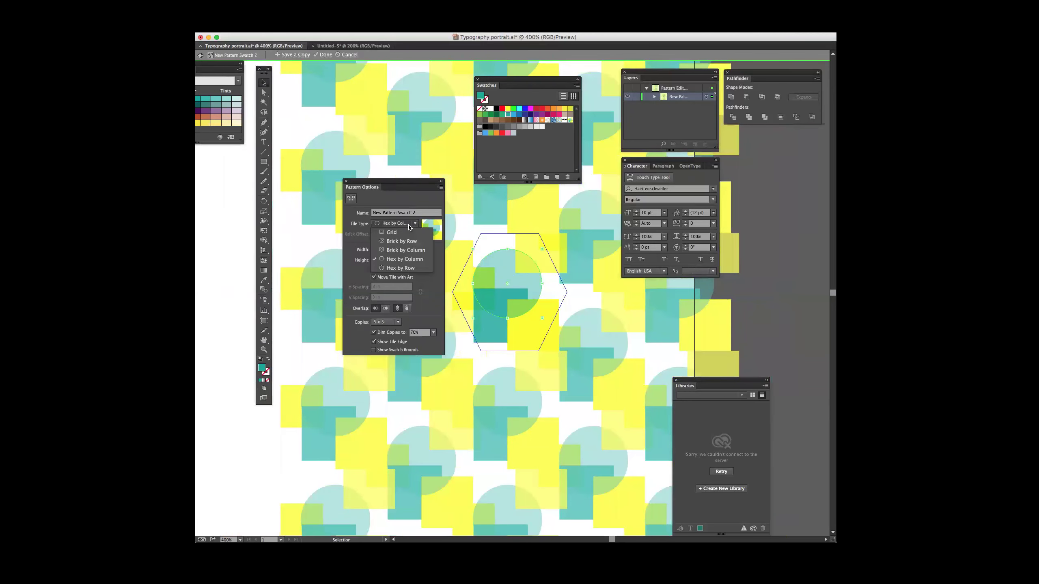
click(386, 250)
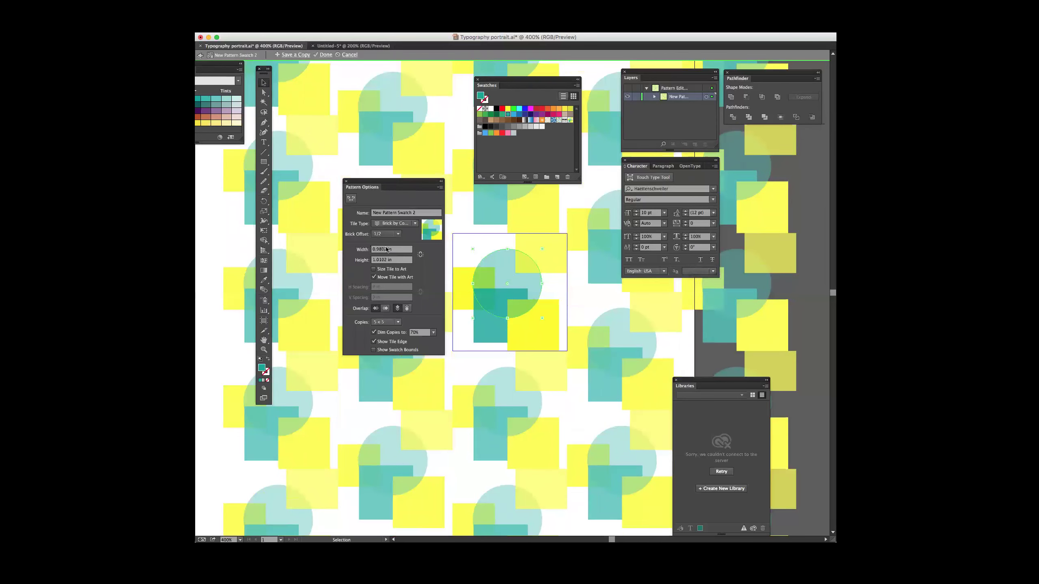
click(373, 269)
click(373, 270)
click(386, 308)
Step: Try a brick offset of 1/4 on the pattern, and return it to 1/2
click(395, 234)
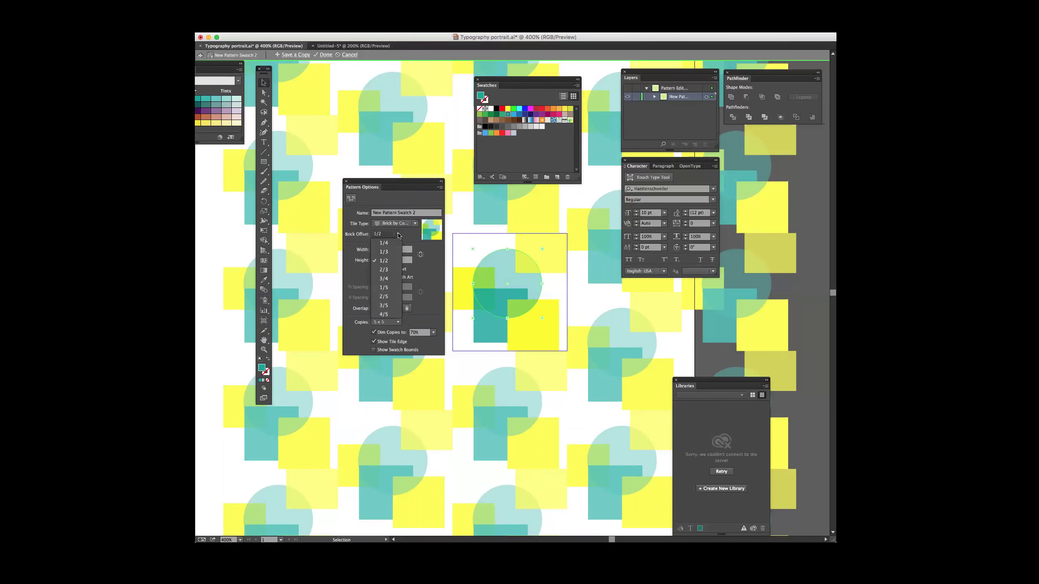
click(384, 243)
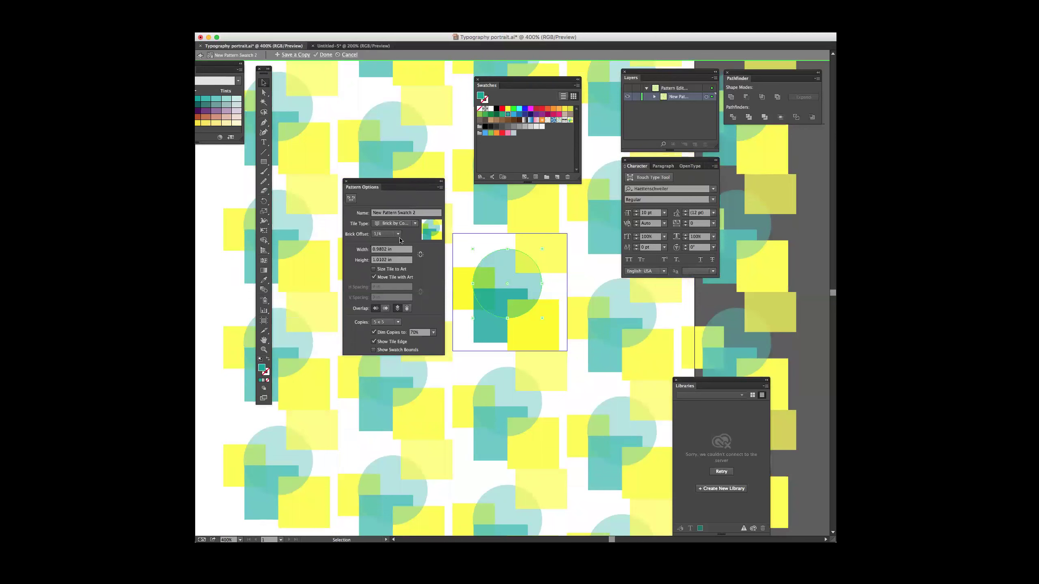
click(397, 235)
click(384, 261)
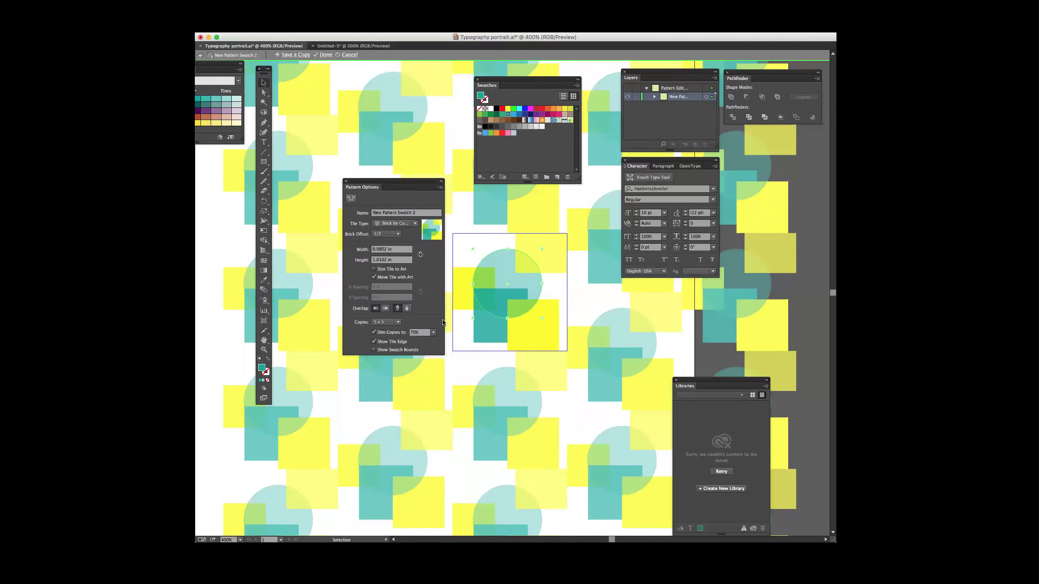
Step: Close the pattern options and leave pattern editing, keeping the changes to the swatch
click(347, 181)
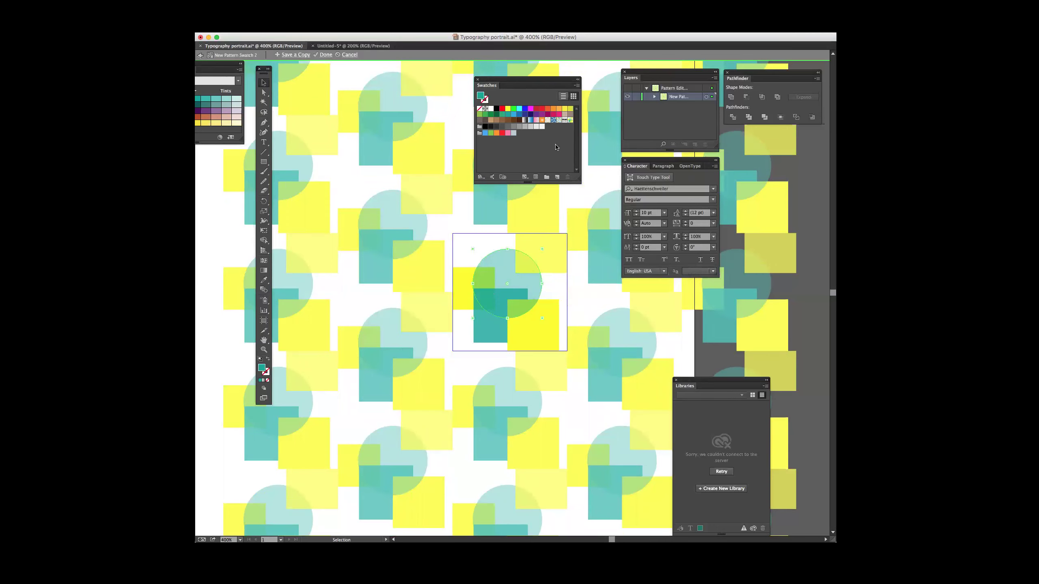
click(225, 216)
key(Escape)
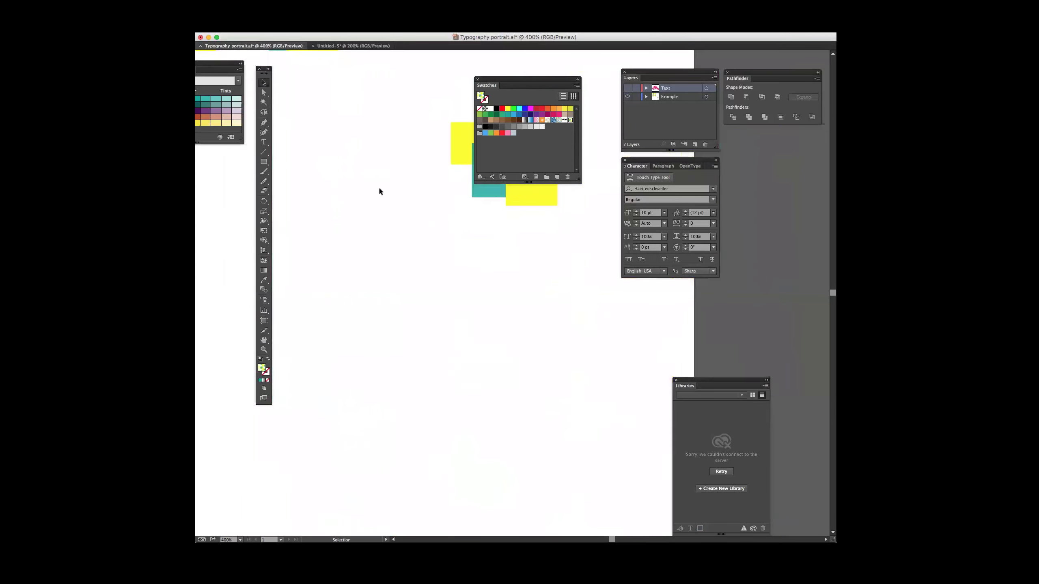
Step: Move the pattern-filled rectangle away from the artboard's corner and hide all panels
drag(425, 129, 440, 176)
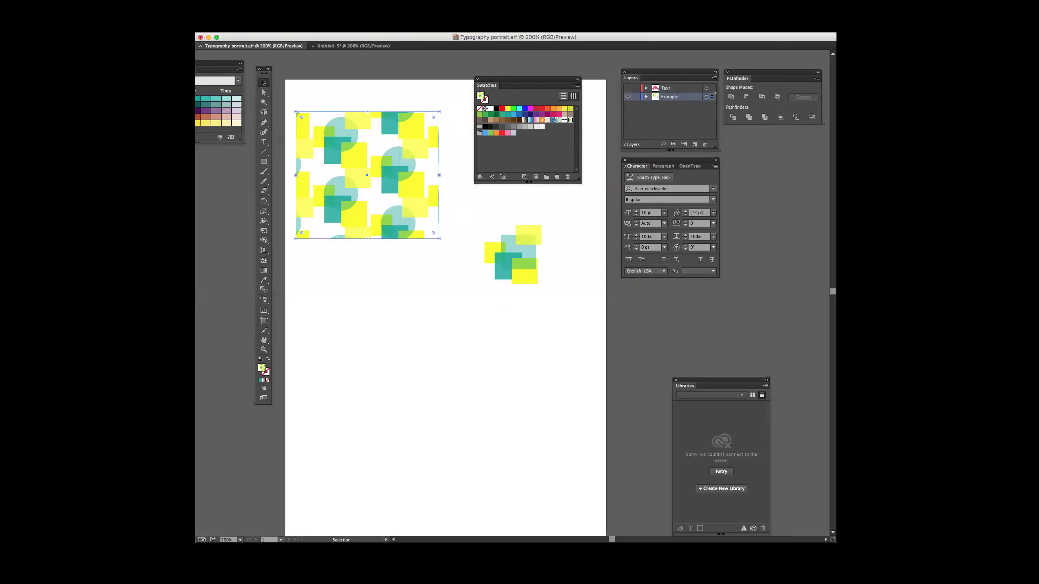
key(Tab)
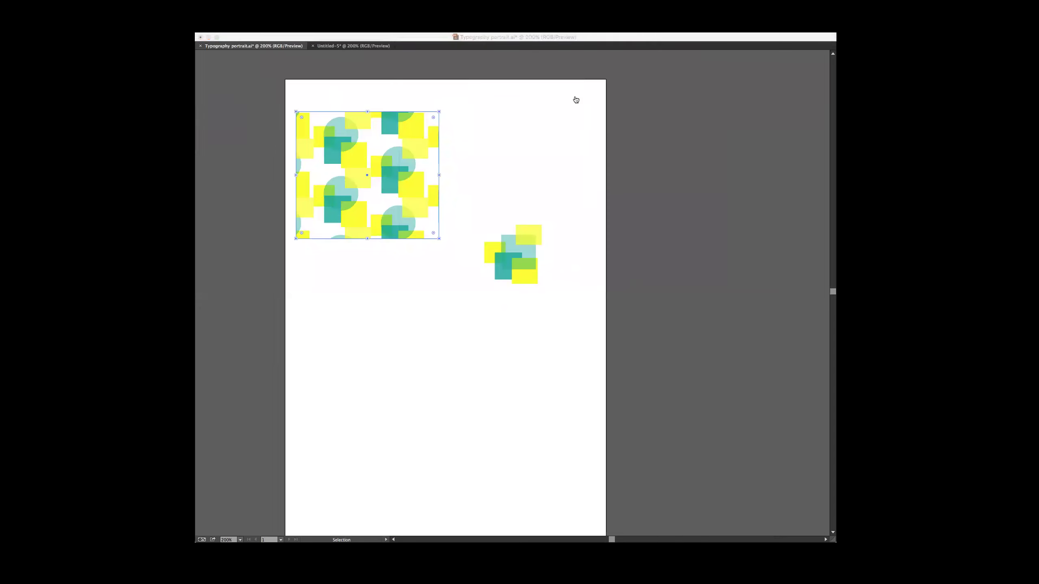